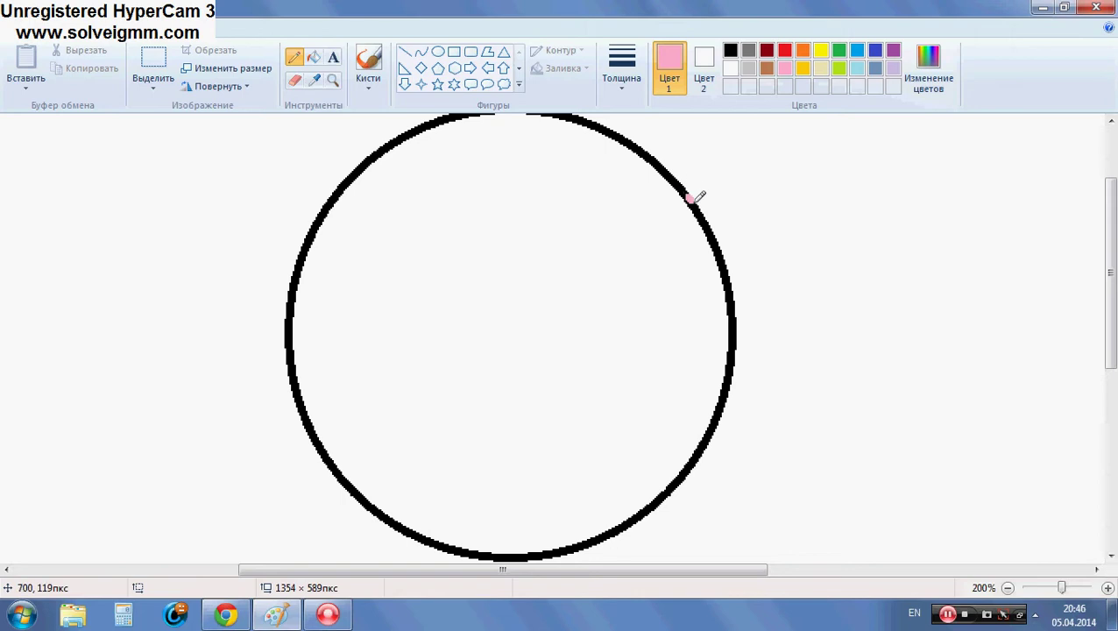
Step: Draw a jagged pink fringe outline with the Pencil across the upper part of the circle, from its upper right edge to its left edge
mouse_move(692, 198)
mouse_down()
mouse_move(733, 274)
mouse_move(716, 279)
mouse_move(680, 252)
mouse_move(682, 284)
mouse_move(742, 377)
mouse_move(764, 388)
mouse_move(645, 428)
mouse_move(583, 426)
mouse_move(508, 383)
mouse_move(457, 308)
mouse_move(458, 321)
mouse_move(433, 333)
mouse_move(386, 293)
mouse_move(363, 254)
mouse_up()
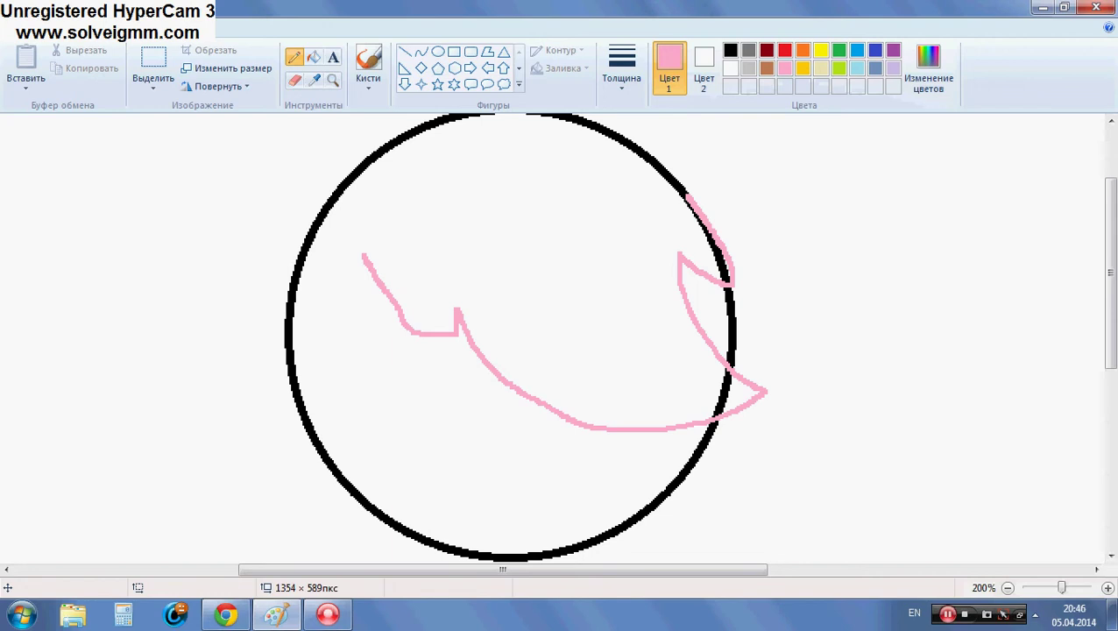
key(ctrl+z)
mouse_move(651, 155)
mouse_down()
mouse_move(713, 206)
mouse_move(724, 229)
mouse_move(715, 235)
mouse_move(663, 204)
mouse_move(681, 240)
mouse_move(724, 275)
mouse_move(748, 279)
mouse_move(739, 295)
mouse_move(634, 321)
mouse_move(532, 311)
mouse_move(490, 290)
mouse_move(439, 240)
mouse_move(429, 272)
mouse_move(391, 230)
mouse_move(388, 204)
mouse_move(315, 245)
mouse_up()
scroll(314, 235, up, 3)
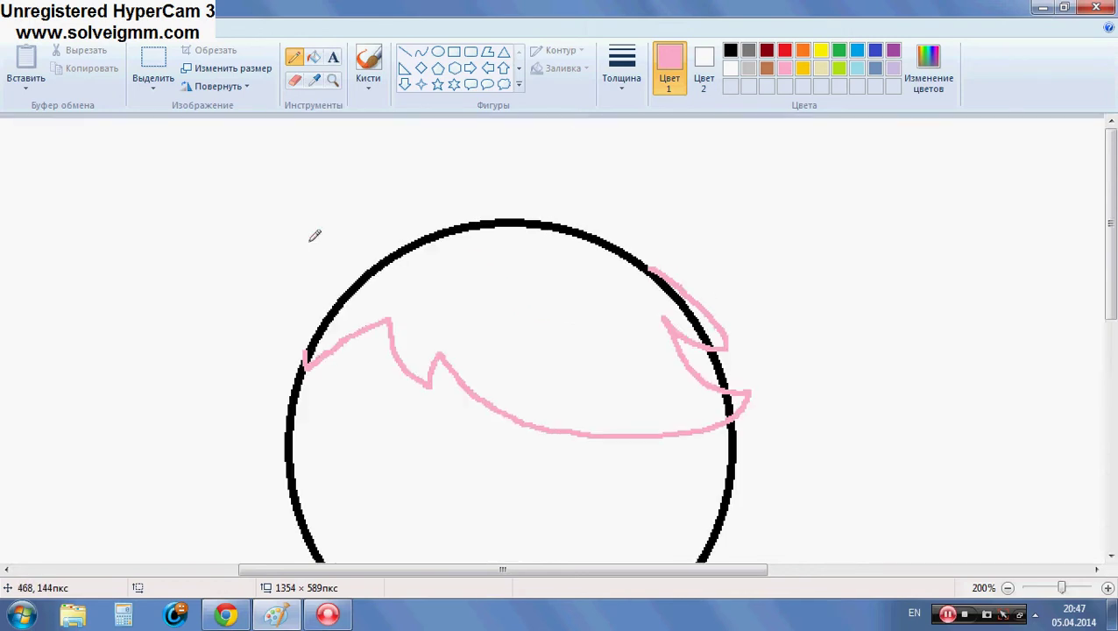
scroll(315, 235, down, 6)
scroll(314, 235, up, 6)
Step: Fill the black arc of the circle inside the upper right hair lock with white and recolour the pink hair outline black
click(313, 57)
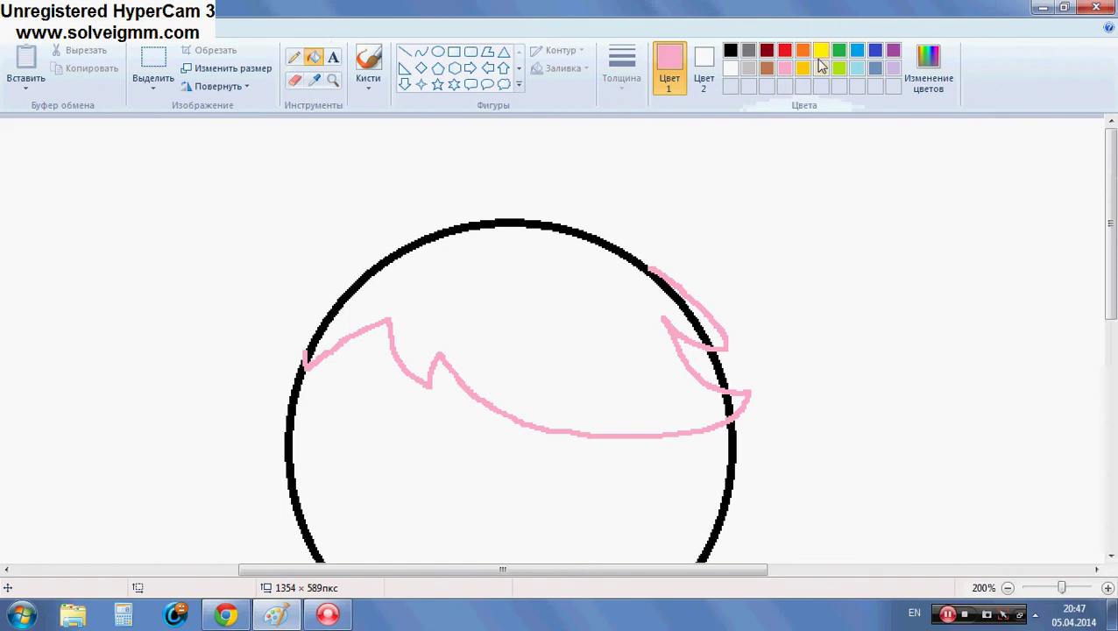
click(730, 51)
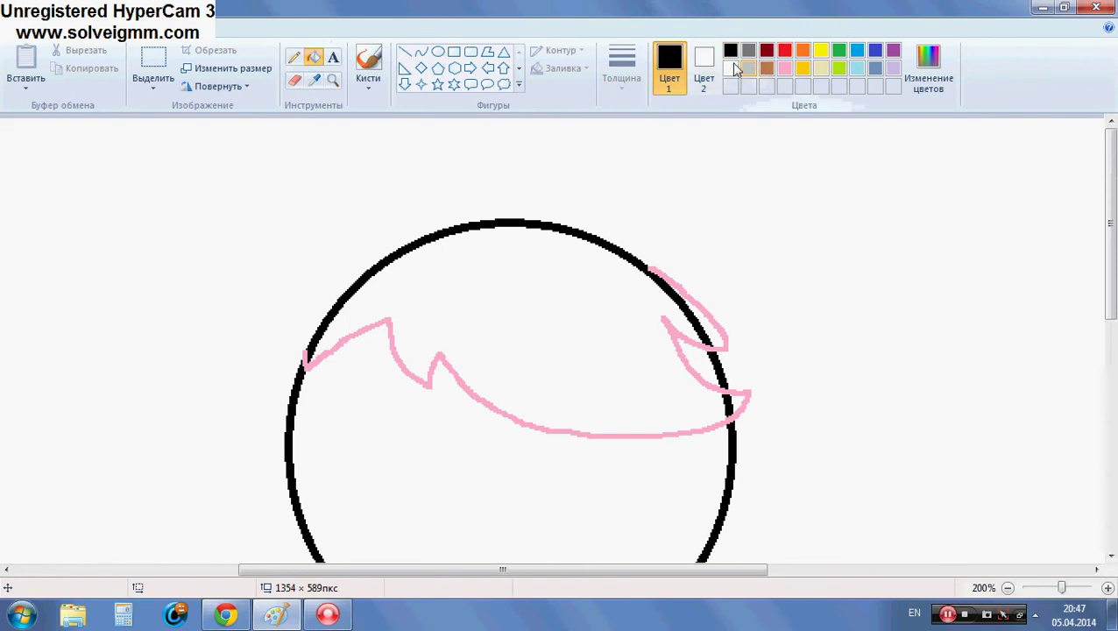
click(294, 58)
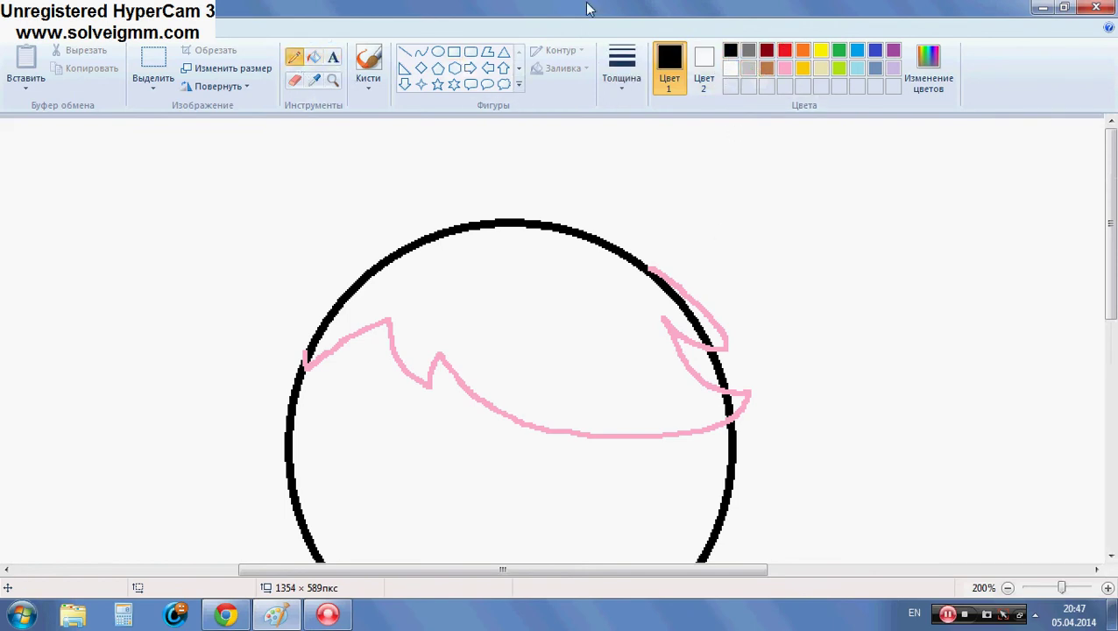
click(784, 69)
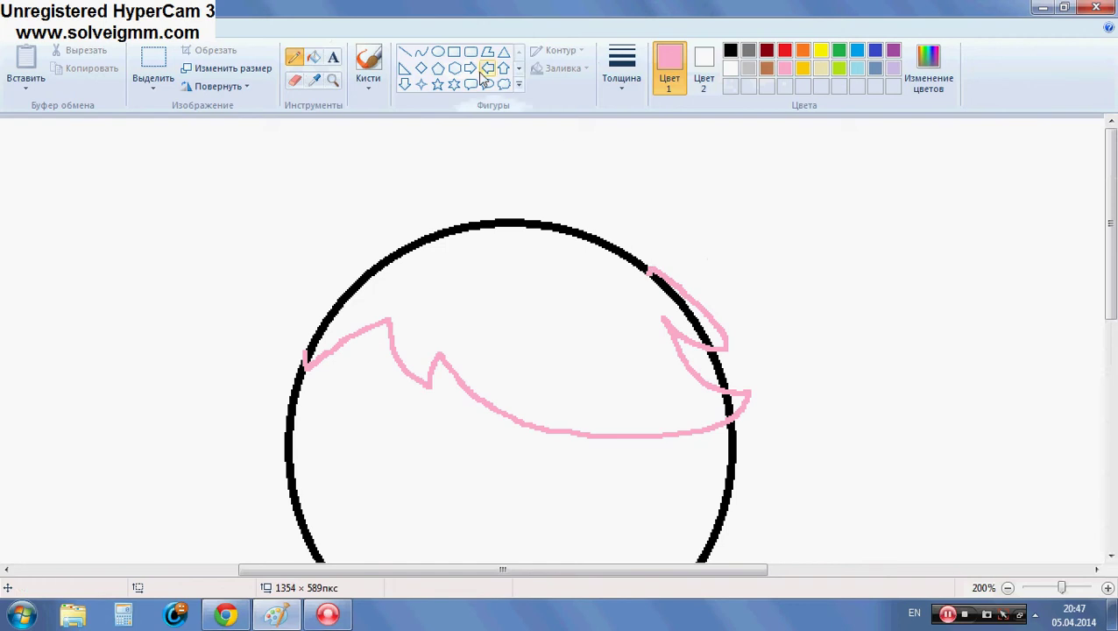
click(314, 58)
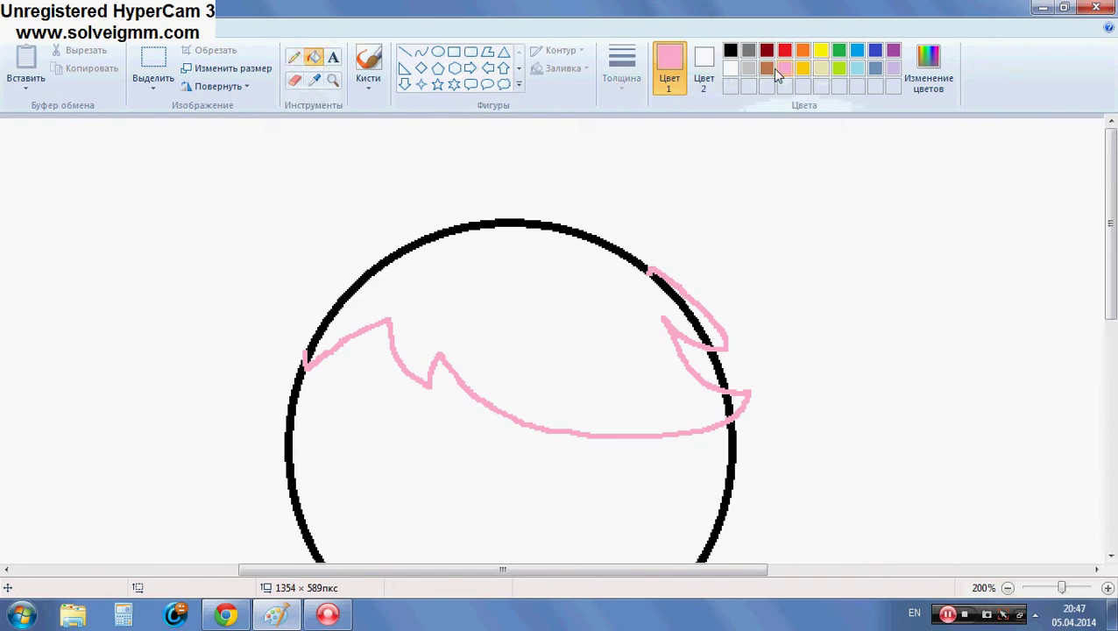
click(739, 67)
click(699, 316)
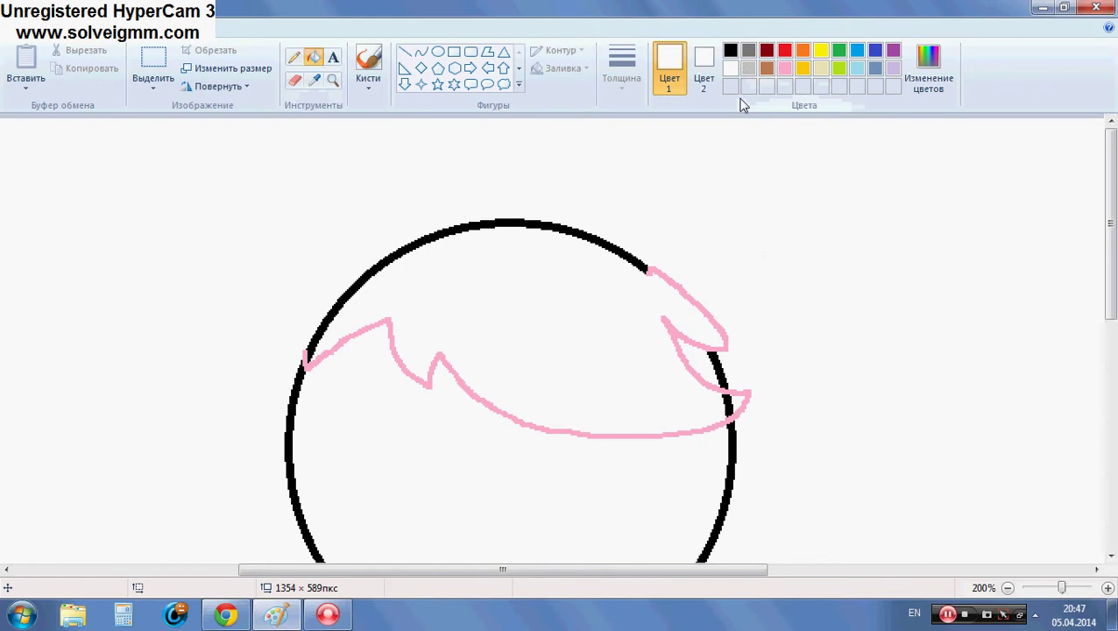
click(730, 50)
click(655, 269)
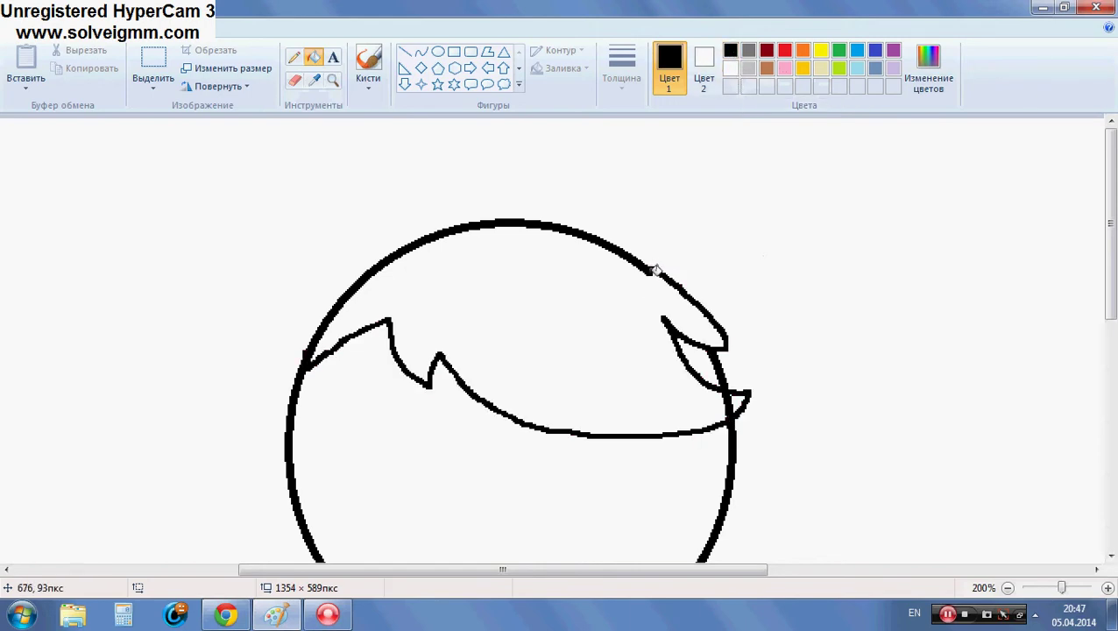
Step: Paint over the circle's arc inside the lower right hair tip with the Pencil in white
scroll(656, 266, down, 3)
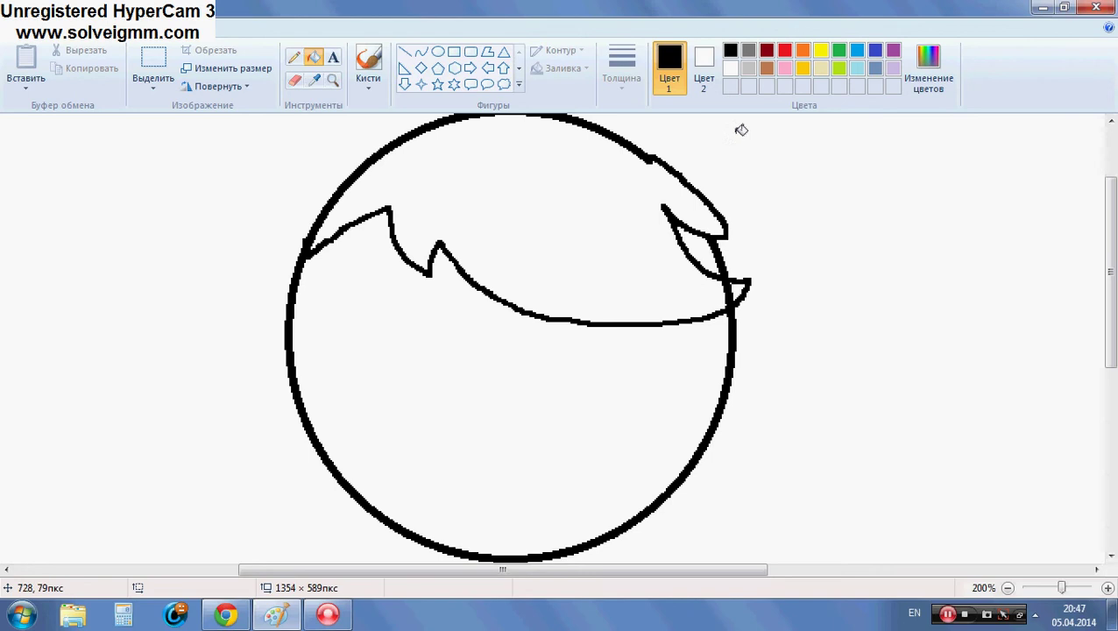
click(296, 58)
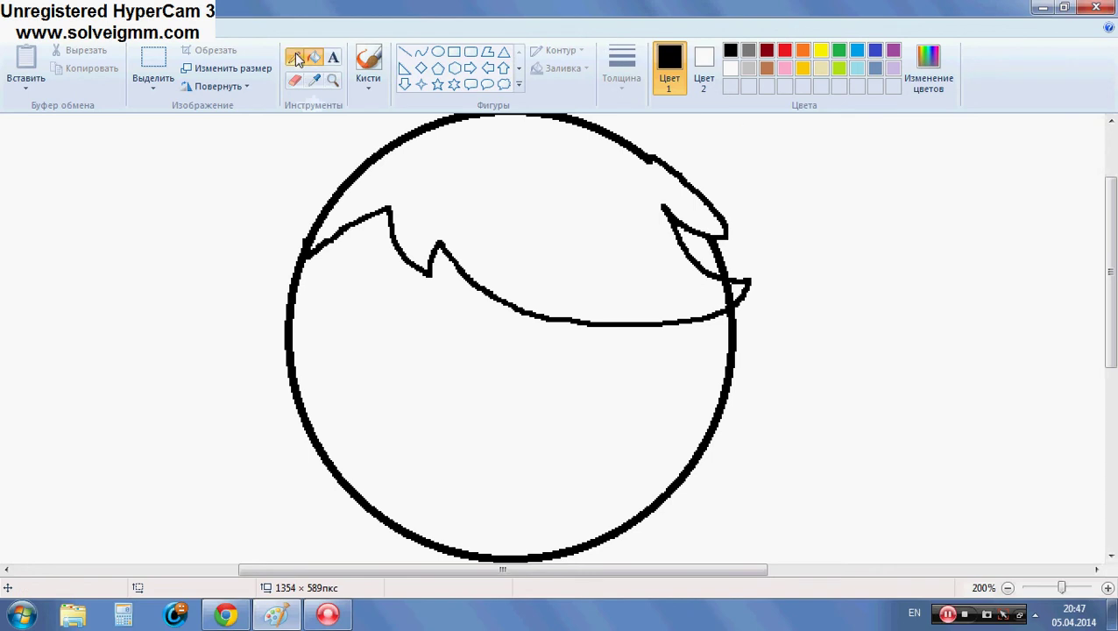
click(729, 67)
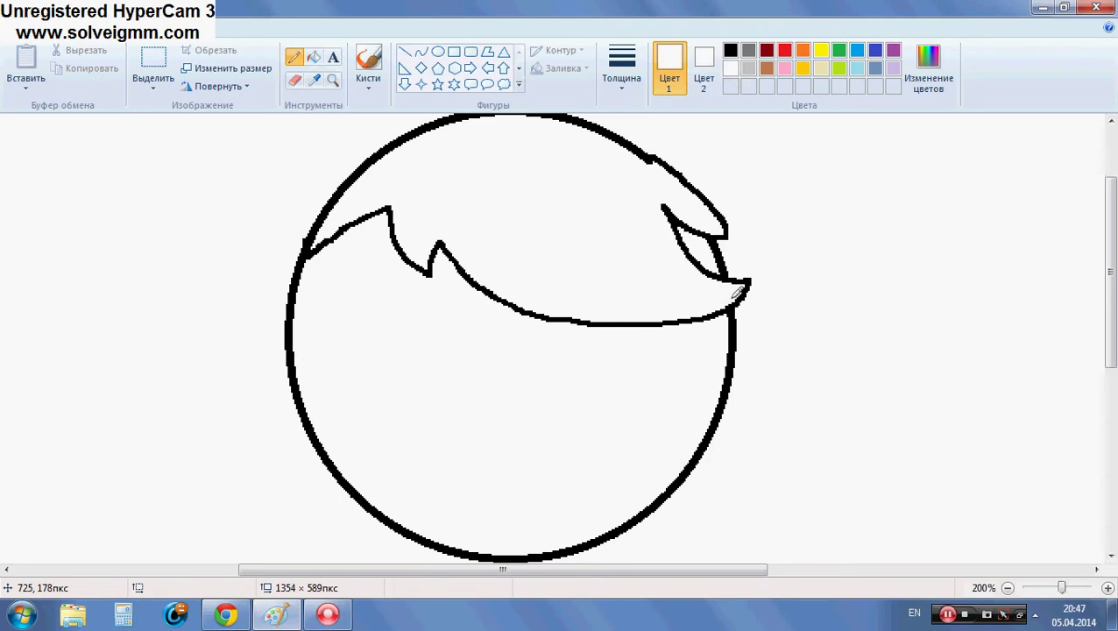
scroll(737, 292, down, 1)
scroll(737, 292, up, 1)
Step: Set up the Curve tool with black as the drawing colour for the body beneath the head
scroll(737, 292, down, 2)
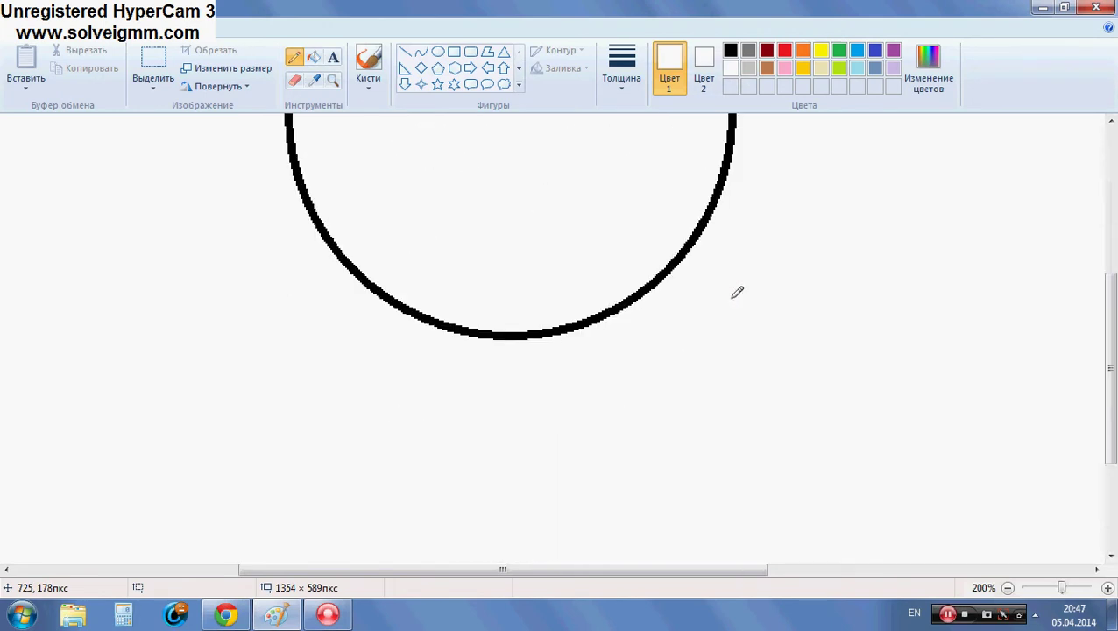
click(421, 52)
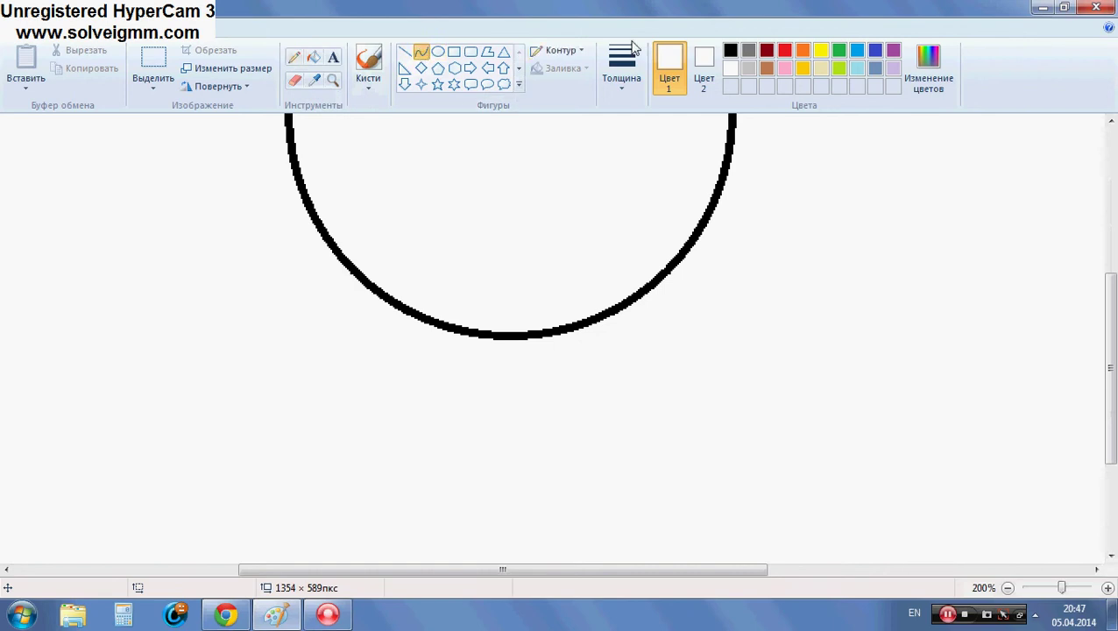
click(730, 50)
scroll(542, 230, down, 2)
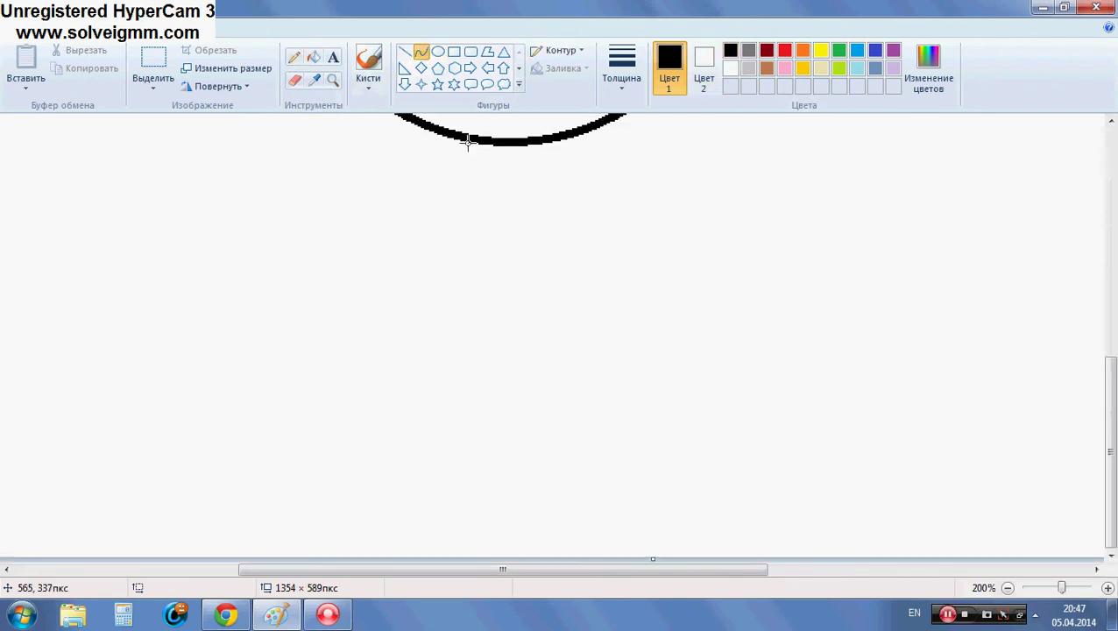
drag(468, 142, 492, 418)
drag(461, 310, 441, 429)
key(ctrl+z)
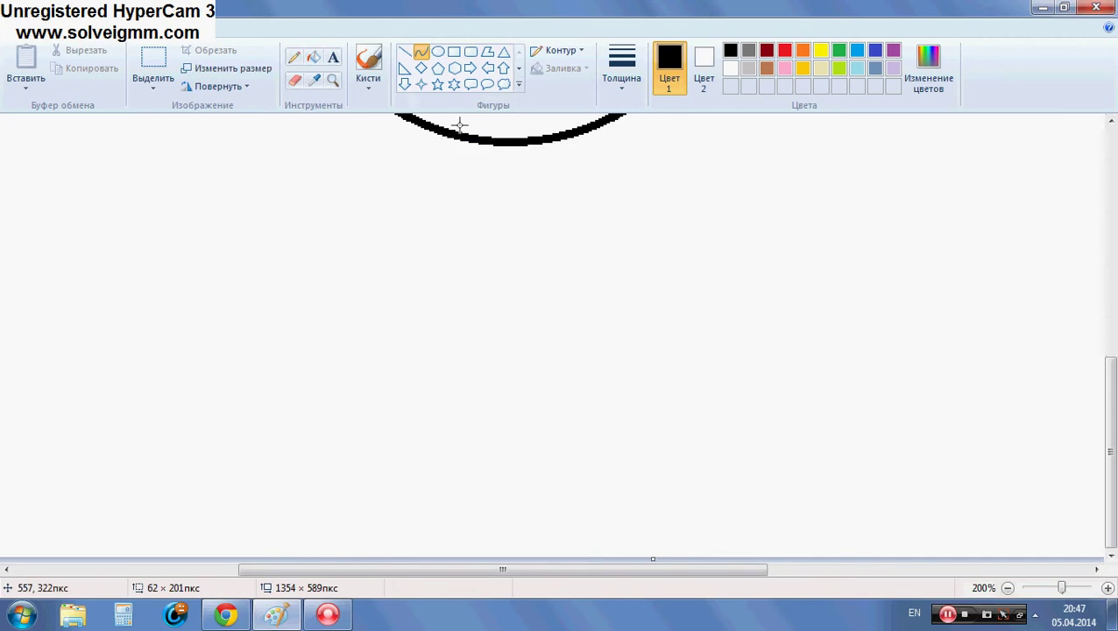
Step: Draw the body outline with black curves: two sides flaring down from the head and a rounded foot at the end of each
mouse_move(470, 143)
mouse_down()
mouse_move(444, 350)
mouse_move(452, 368)
mouse_up()
drag(472, 269, 464, 250)
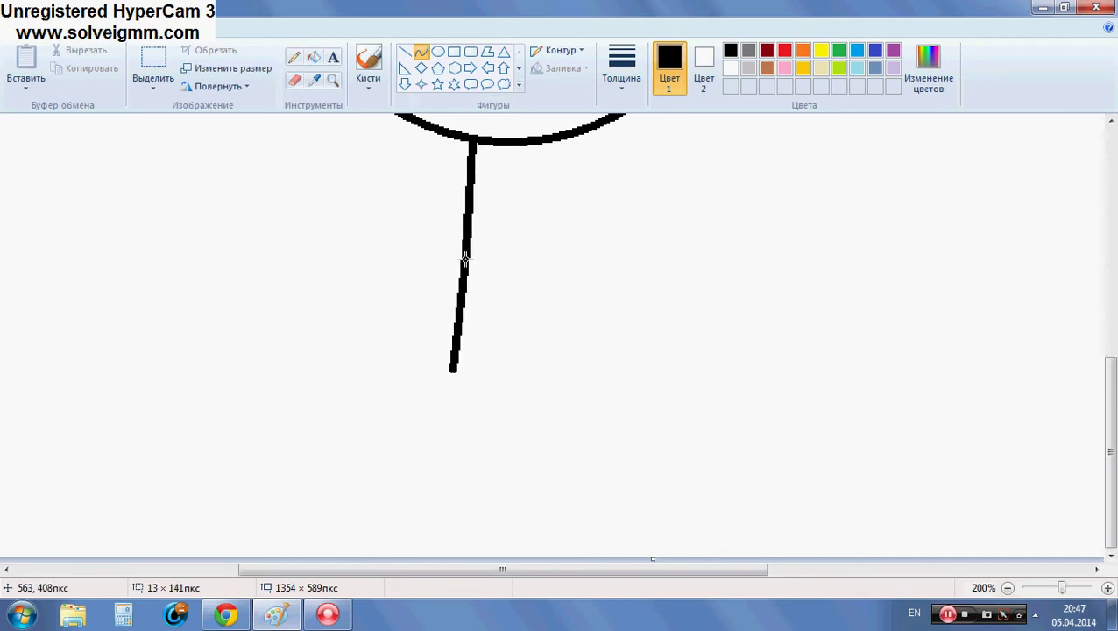
drag(544, 250, 511, 432)
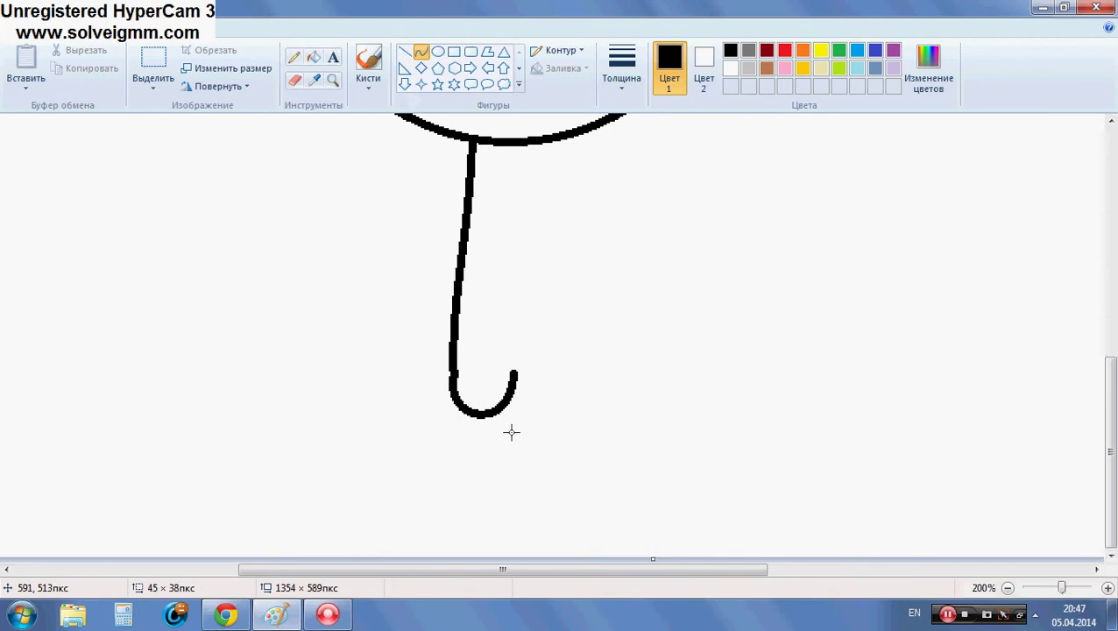
mouse_move(529, 140)
mouse_down()
mouse_move(506, 399)
mouse_move(576, 419)
mouse_move(544, 439)
mouse_up()
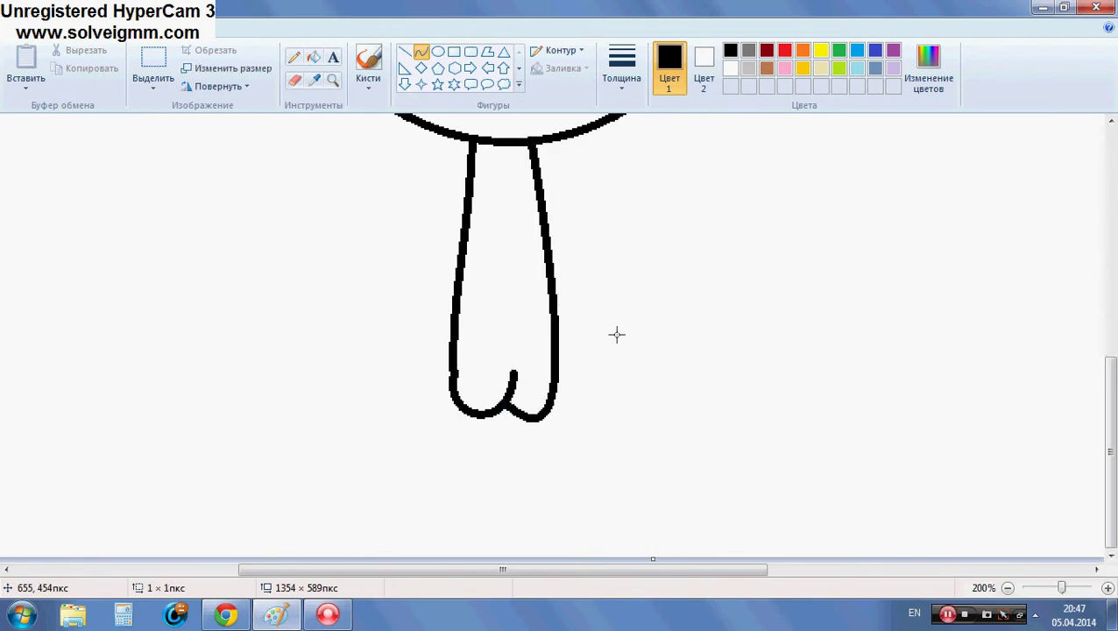
Step: Extend the divider between the legs upward and draw a straight waist line across the body, about 57 × 4 px
drag(513, 376, 512, 307)
key(Return)
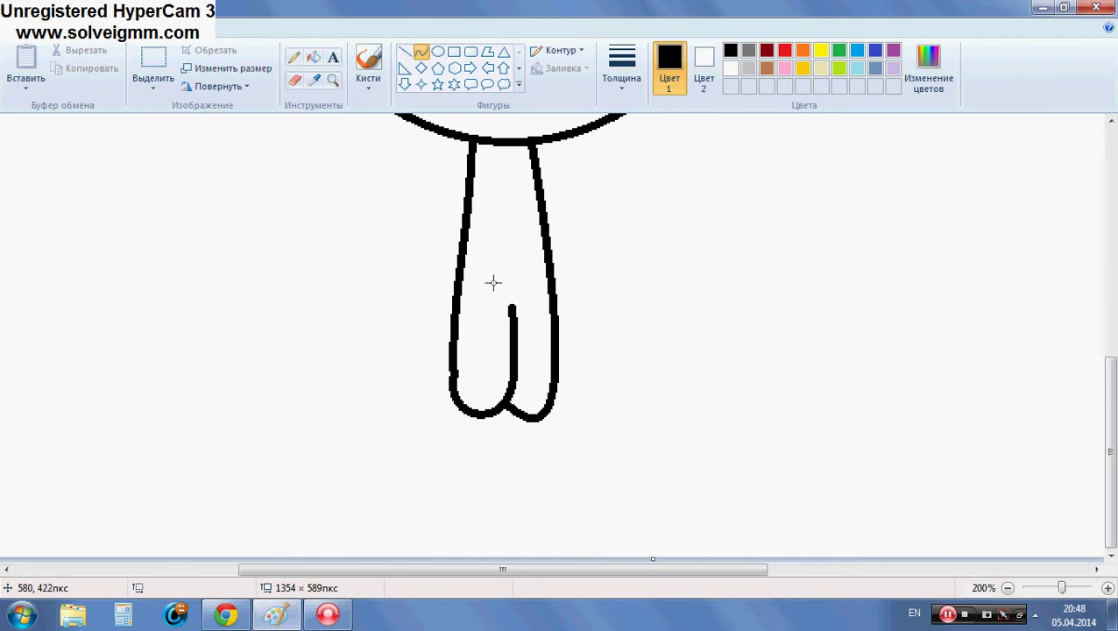
scroll(451, 274, down, 1)
scroll(499, 265, up, 1)
click(404, 52)
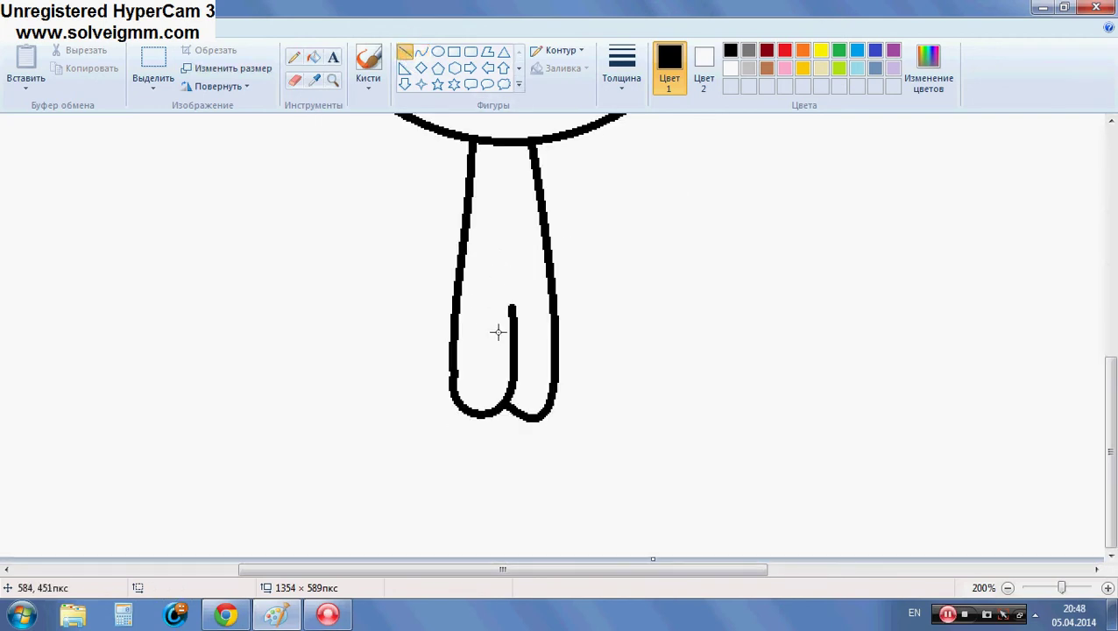
drag(455, 302, 551, 305)
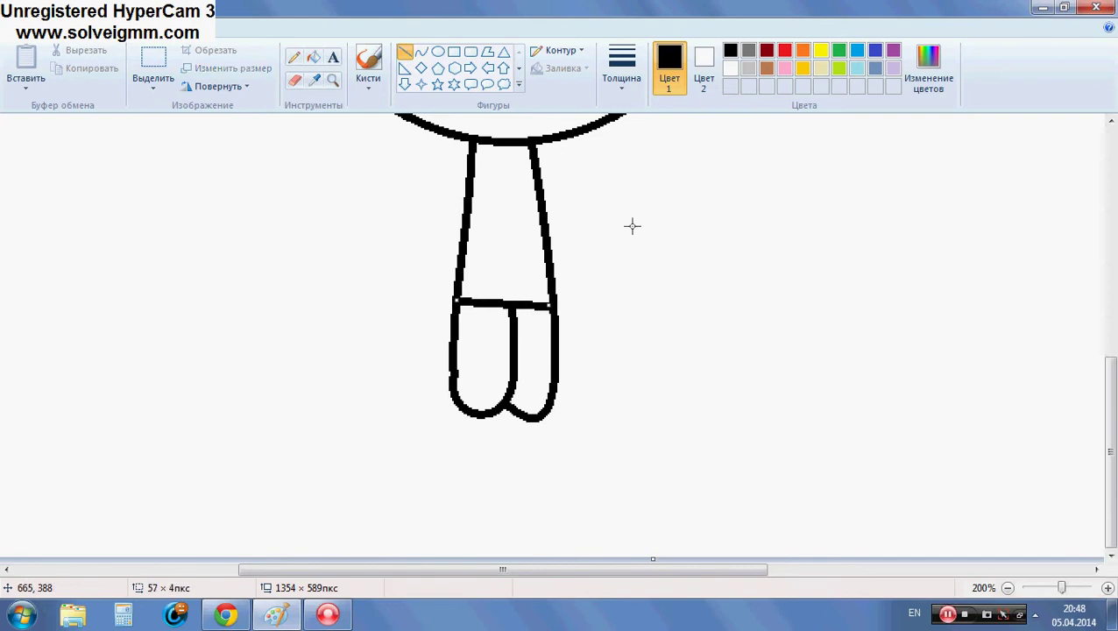
Step: Draw a small open-topped rectangle of thinner straight lines on the upper body, hanging from the head's lower edge
click(624, 86)
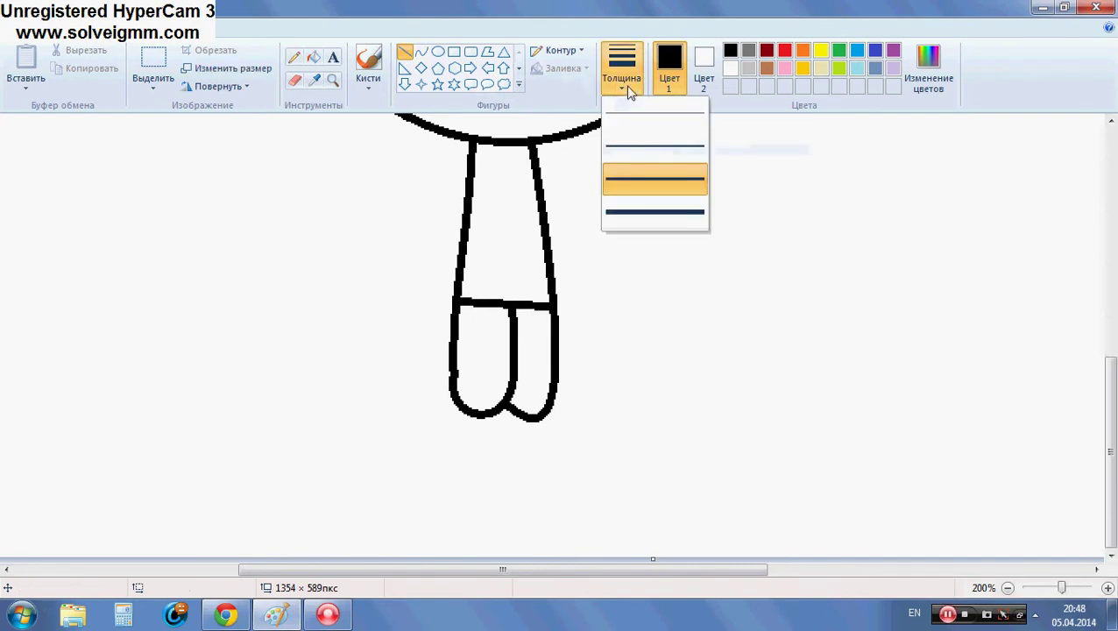
click(645, 151)
mouse_move(508, 143)
mouse_down()
mouse_move(513, 179)
mouse_move(517, 141)
mouse_up()
drag(511, 180, 520, 179)
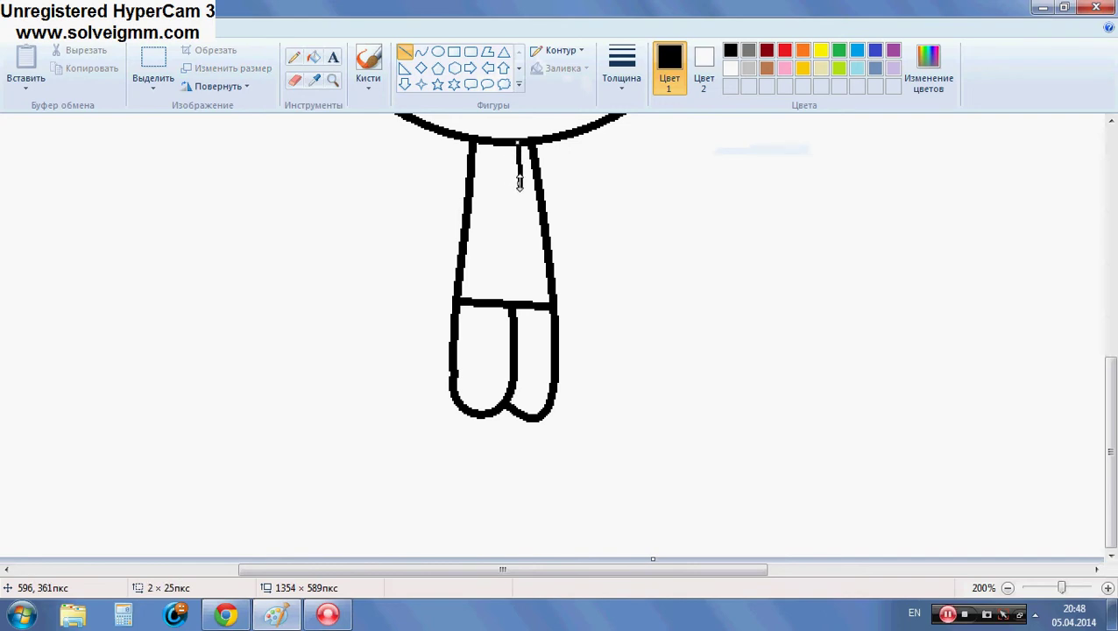
click(594, 144)
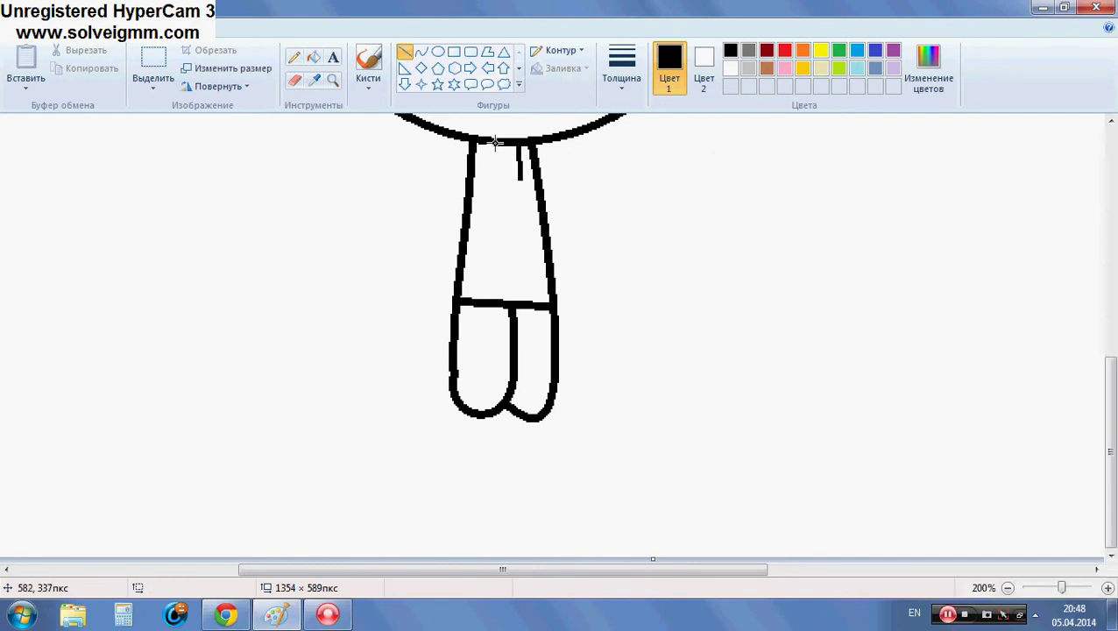
mouse_move(495, 142)
mouse_down()
mouse_move(489, 175)
mouse_move(527, 179)
mouse_move(526, 197)
mouse_up()
click(619, 179)
Step: Draw a second small rectangle of thin straight lines on the torso just beneath the first one, about 25 px wide
click(571, 176)
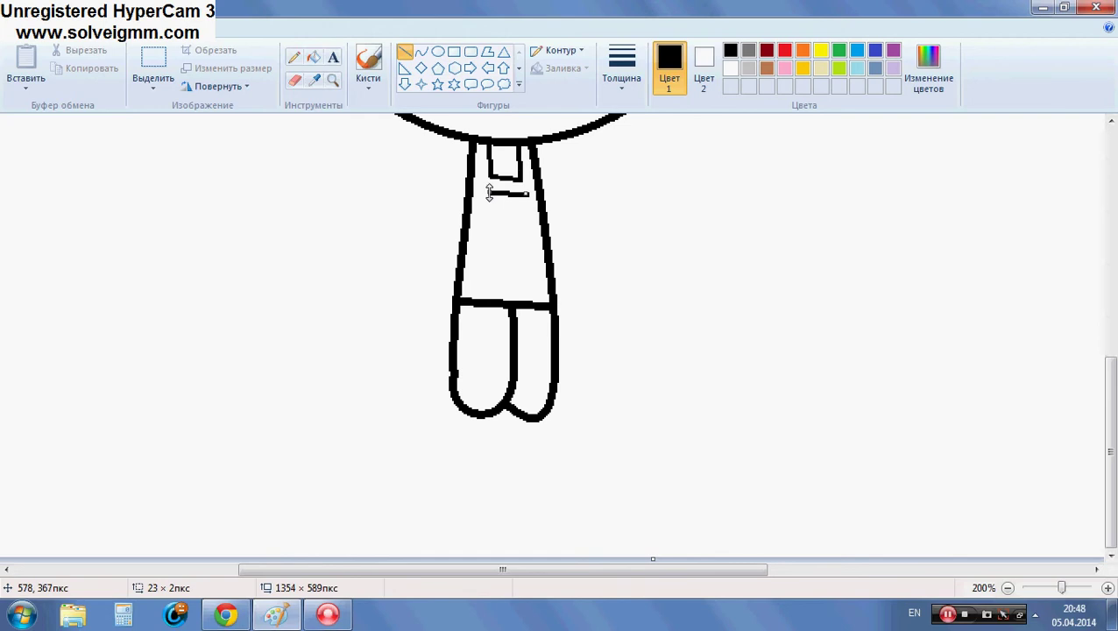
click(620, 196)
mouse_move(528, 193)
mouse_down()
mouse_move(531, 221)
mouse_move(492, 219)
mouse_up()
click(594, 160)
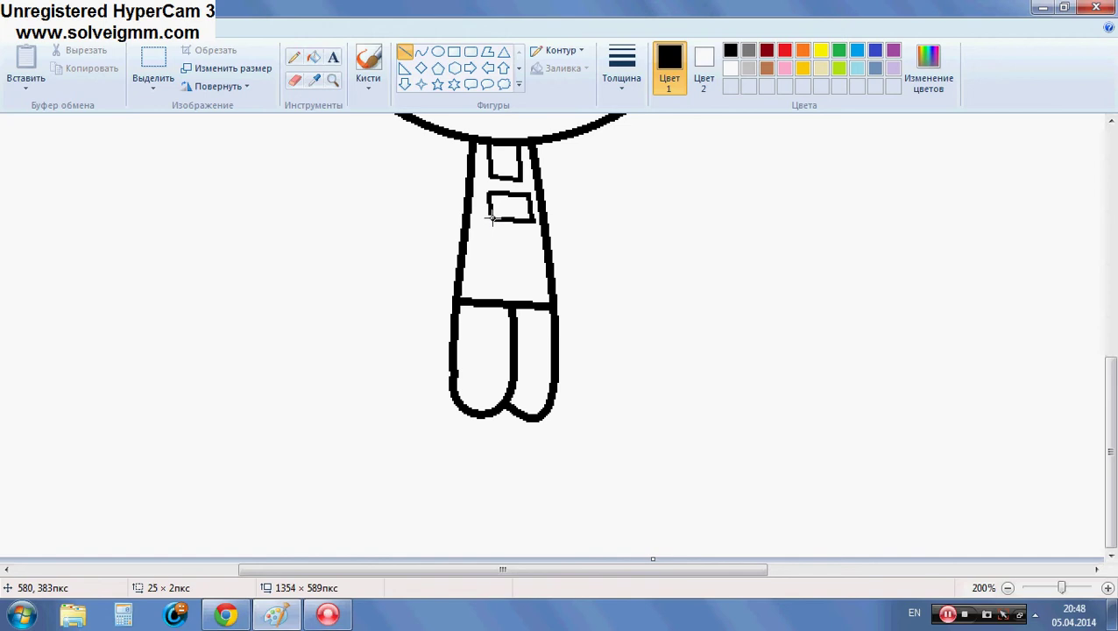
click(582, 234)
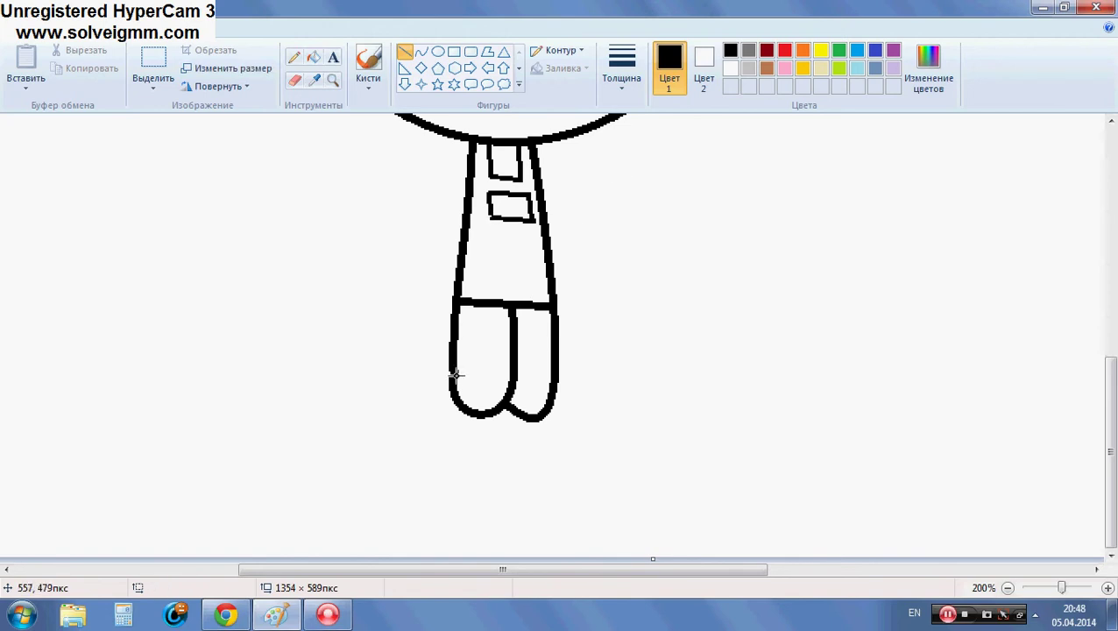
Step: Draw a thin horizontal line across both lower legs and a small thicker curve on the right side of each shoe
drag(455, 375, 558, 377)
click(639, 314)
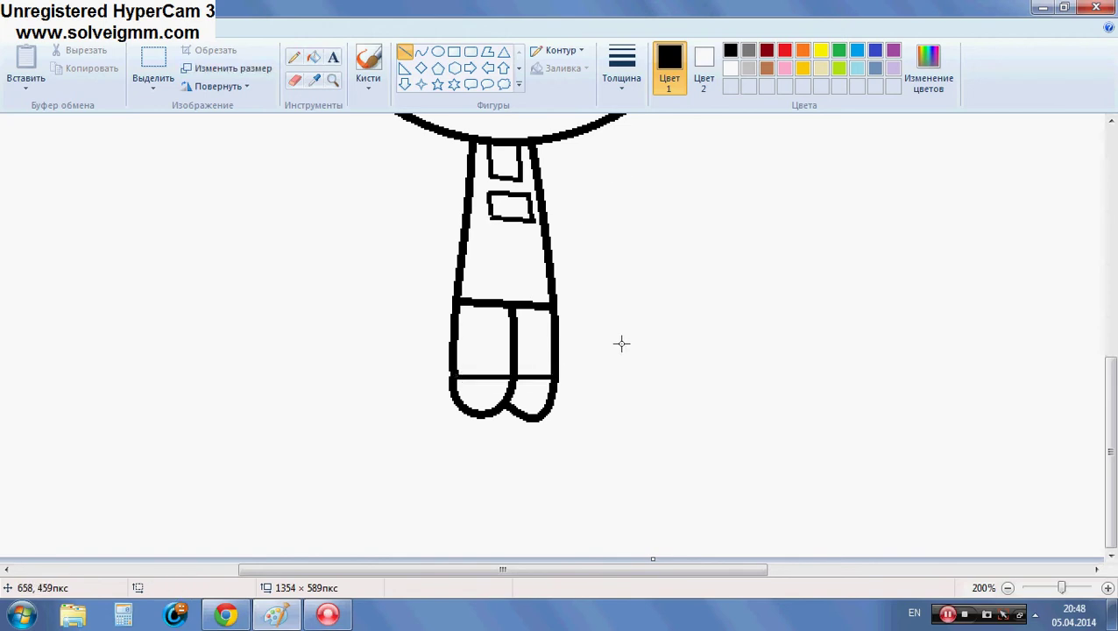
click(420, 51)
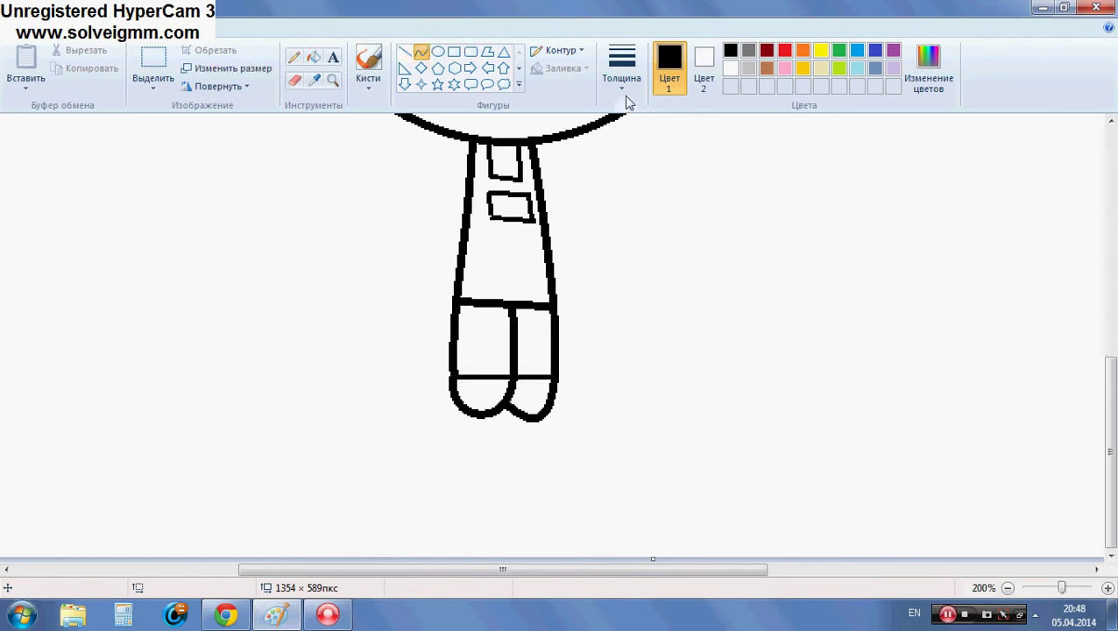
click(627, 98)
click(631, 182)
drag(534, 377, 540, 405)
click(539, 395)
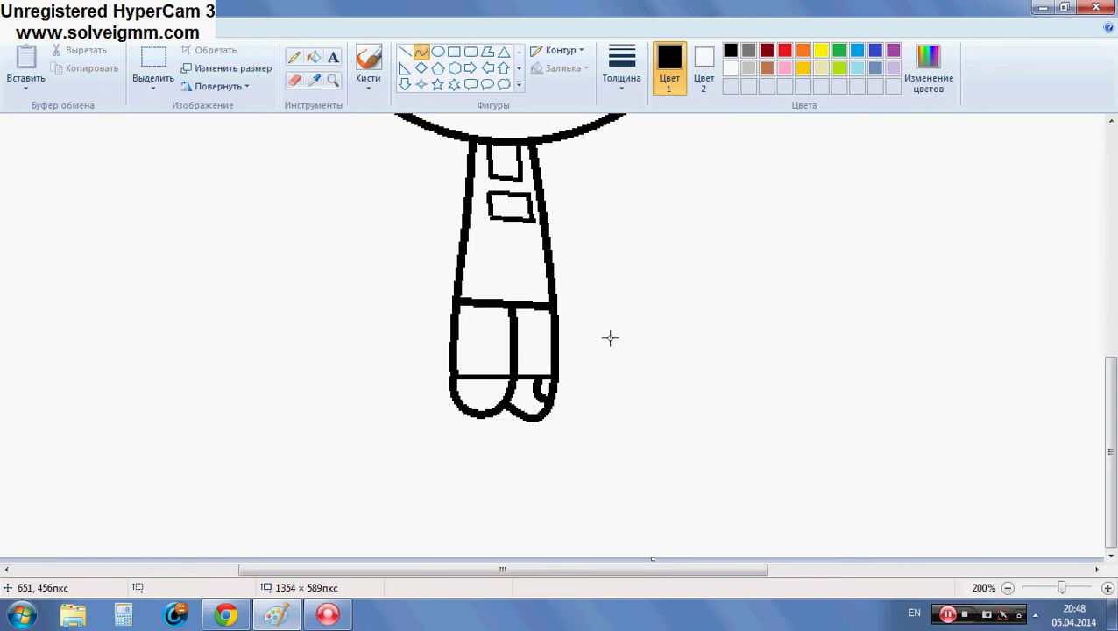
mouse_move(499, 378)
mouse_down()
mouse_move(499, 399)
mouse_move(499, 386)
mouse_up()
click(499, 387)
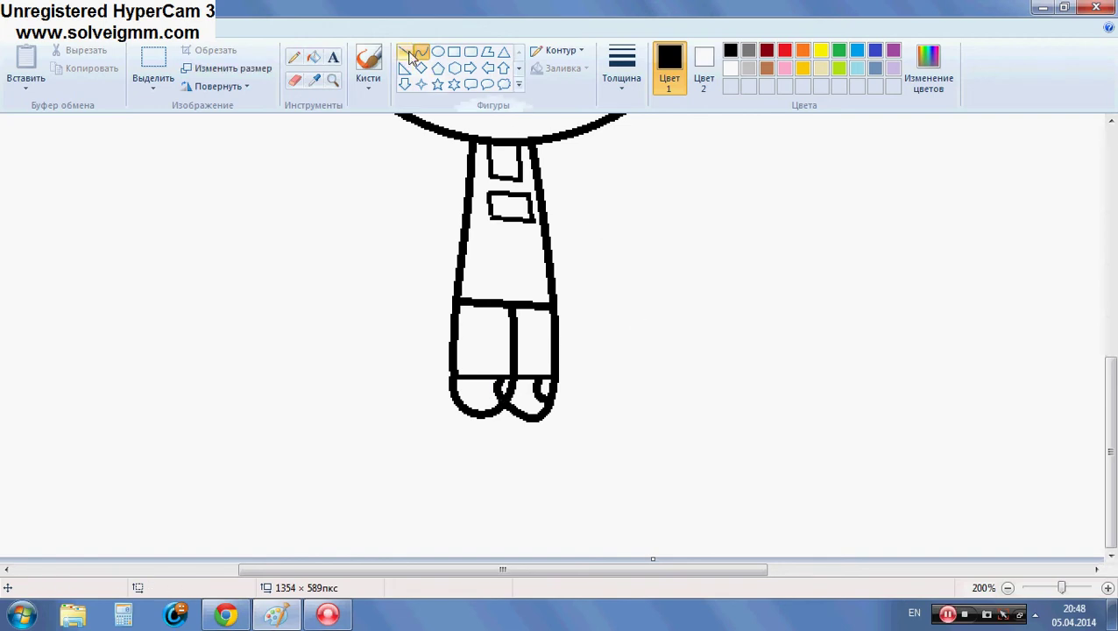
Step: Draw a thin sagging curve, about 18 × 5 px, across the upper part of the small rectangle beneath the head
click(621, 69)
click(636, 132)
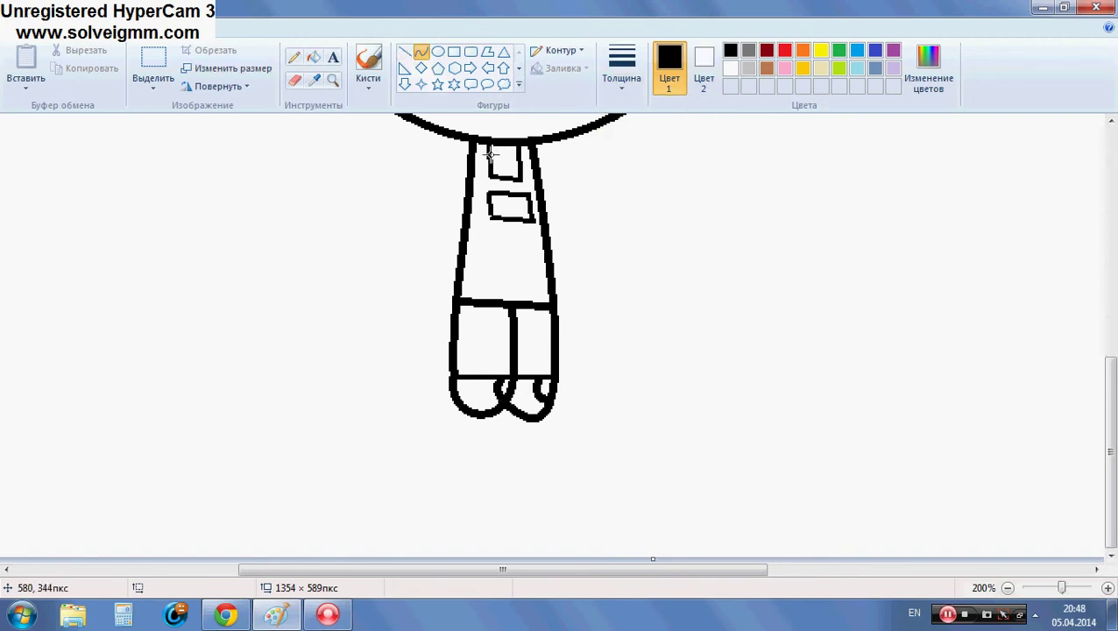
drag(488, 154, 519, 154)
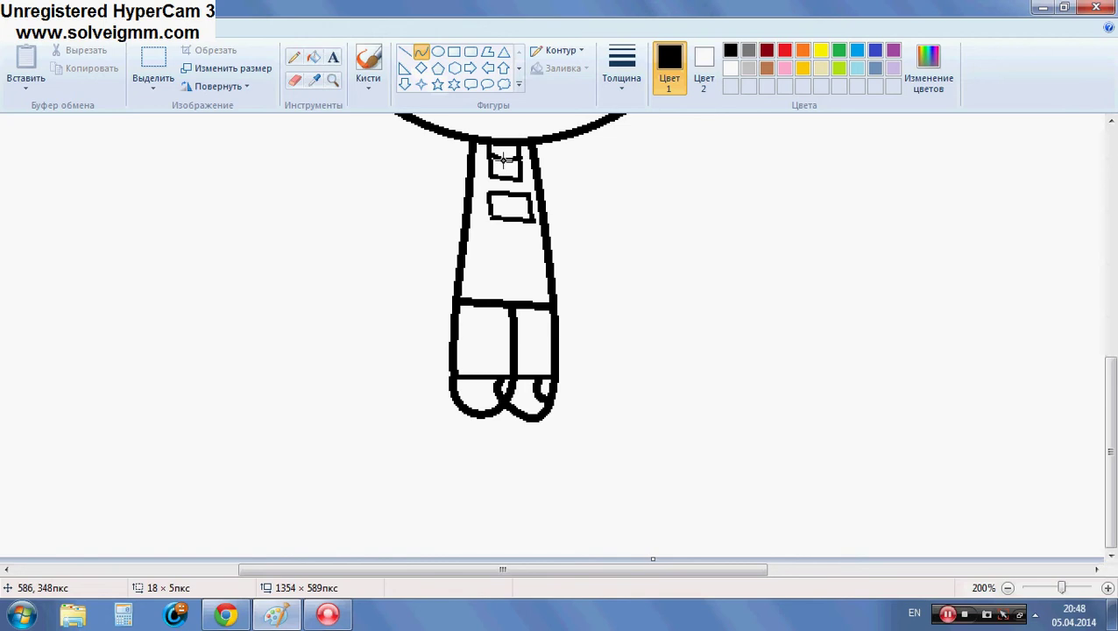
scroll(602, 155, up, 2)
scroll(601, 155, down, 2)
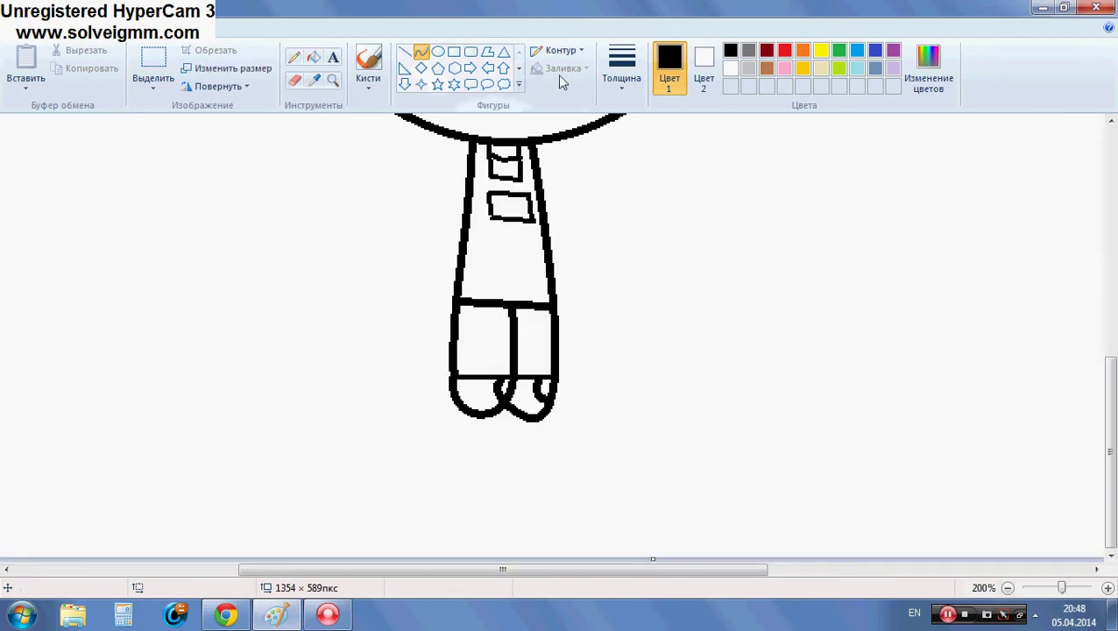
Step: Draw a rounded arm with a thicker curved outline on each side of the upper body, starting just below the head
click(621, 68)
click(635, 166)
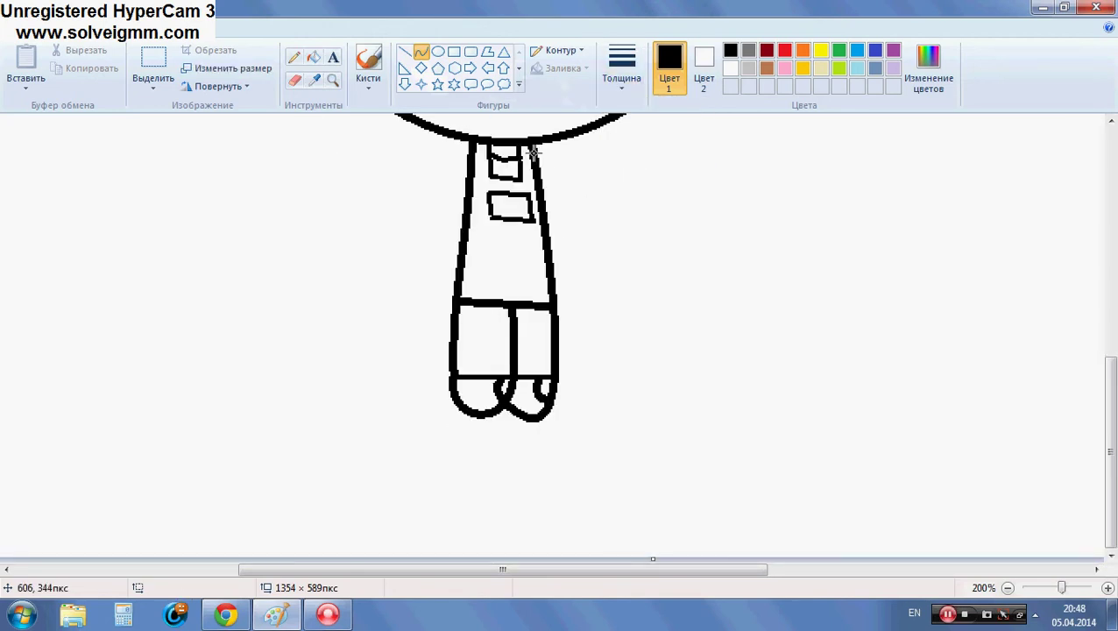
drag(533, 148, 568, 212)
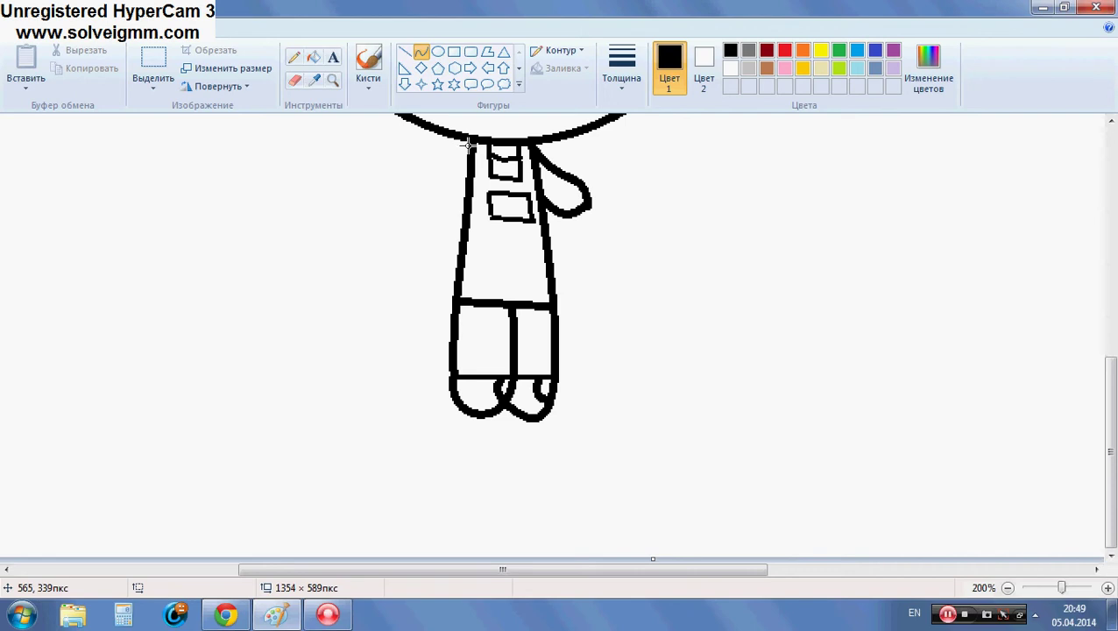
mouse_move(470, 143)
mouse_down()
mouse_move(424, 212)
mouse_move(462, 221)
mouse_move(408, 213)
mouse_up()
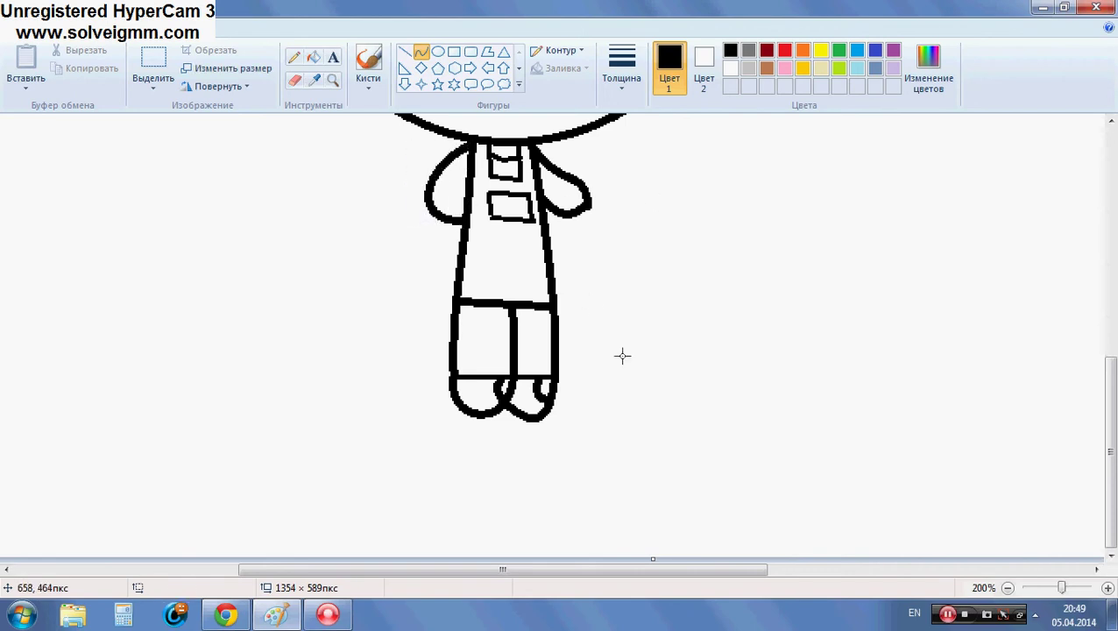
scroll(621, 355, up, 2)
scroll(622, 355, down, 2)
scroll(622, 354, up, 1)
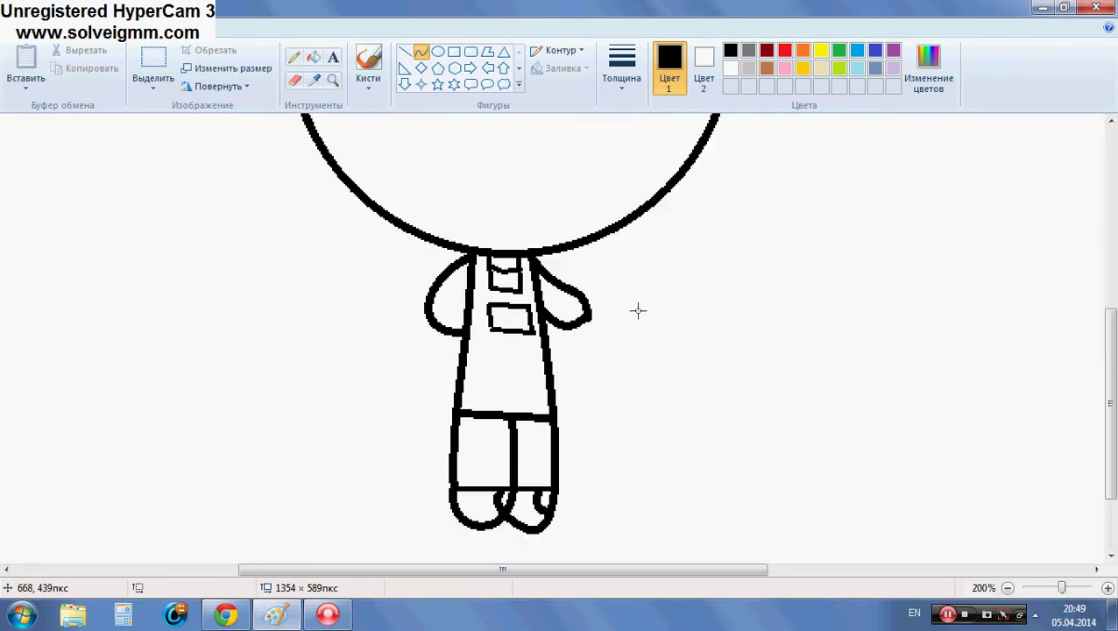
scroll(654, 277, down, 1)
scroll(652, 276, up, 1)
scroll(652, 277, down, 1)
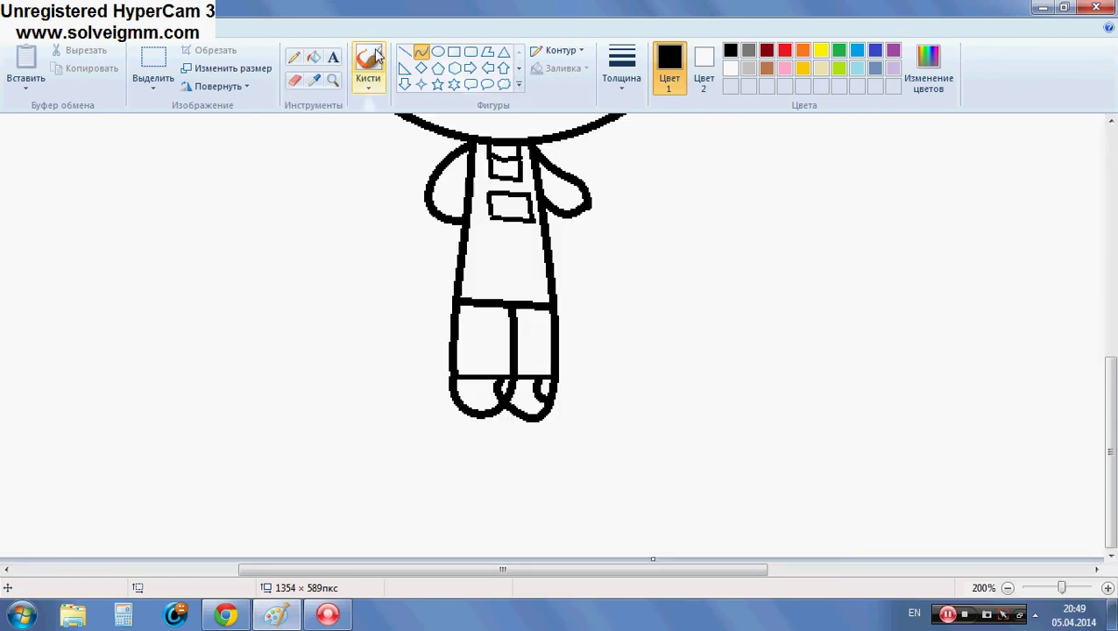
mouse_move(571, 177)
mouse_down()
mouse_move(557, 188)
mouse_move(619, 154)
mouse_up()
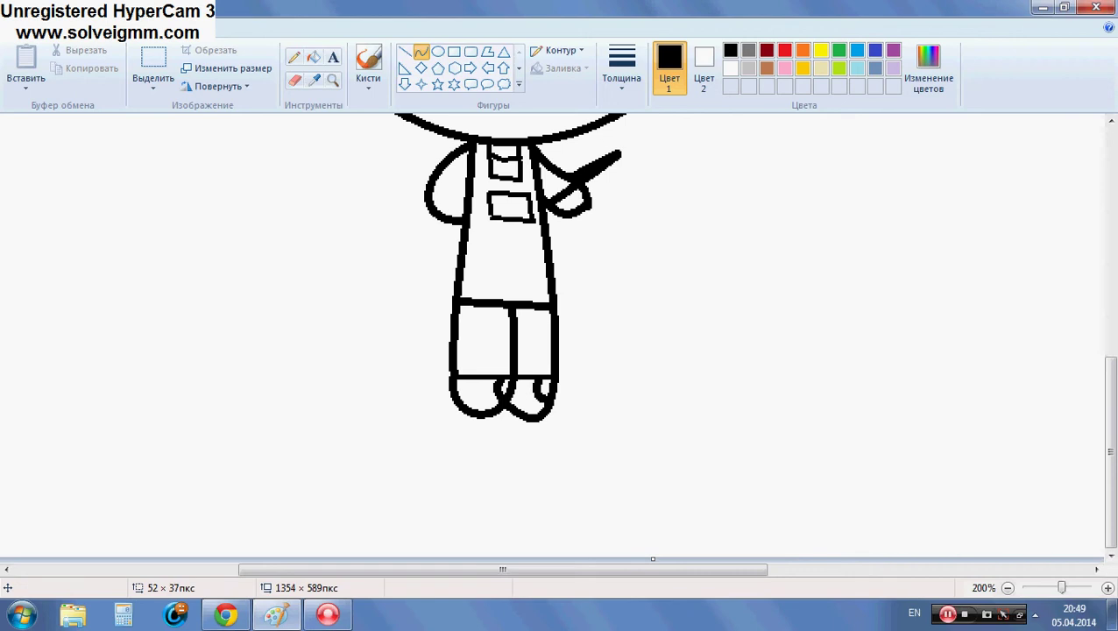
key(ctrl+z)
Step: Draw a straight cuff line across each arm to separate the hand from the sleeve
click(404, 51)
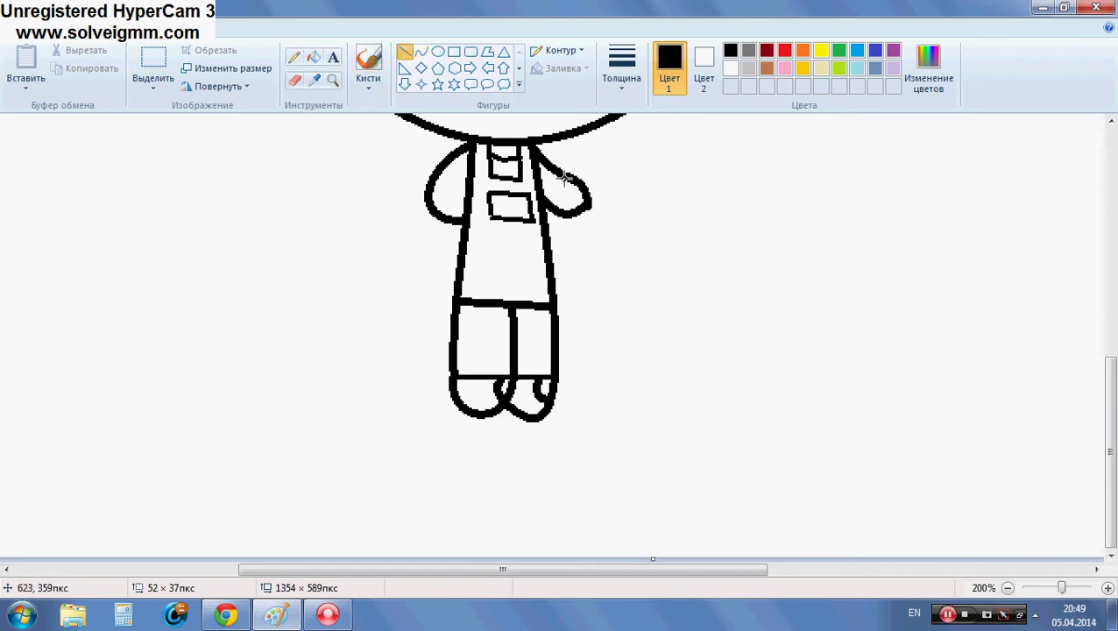
drag(563, 178, 549, 202)
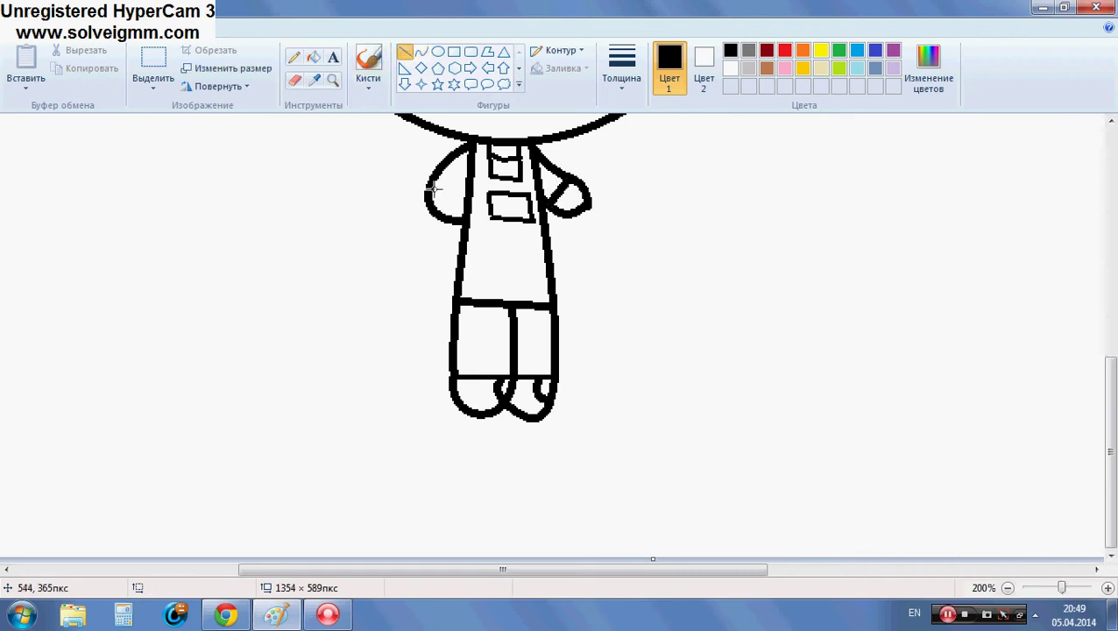
drag(431, 187, 467, 194)
scroll(702, 231, up, 2)
scroll(702, 231, up, 2)
scroll(703, 231, down, 2)
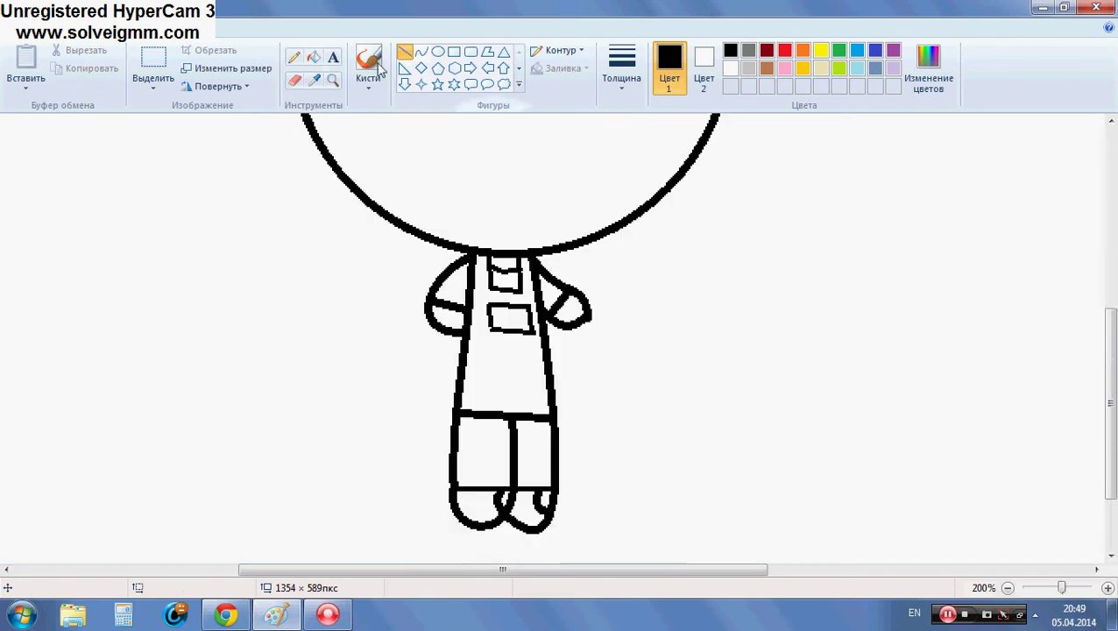
click(314, 57)
scroll(617, 363, down, 2)
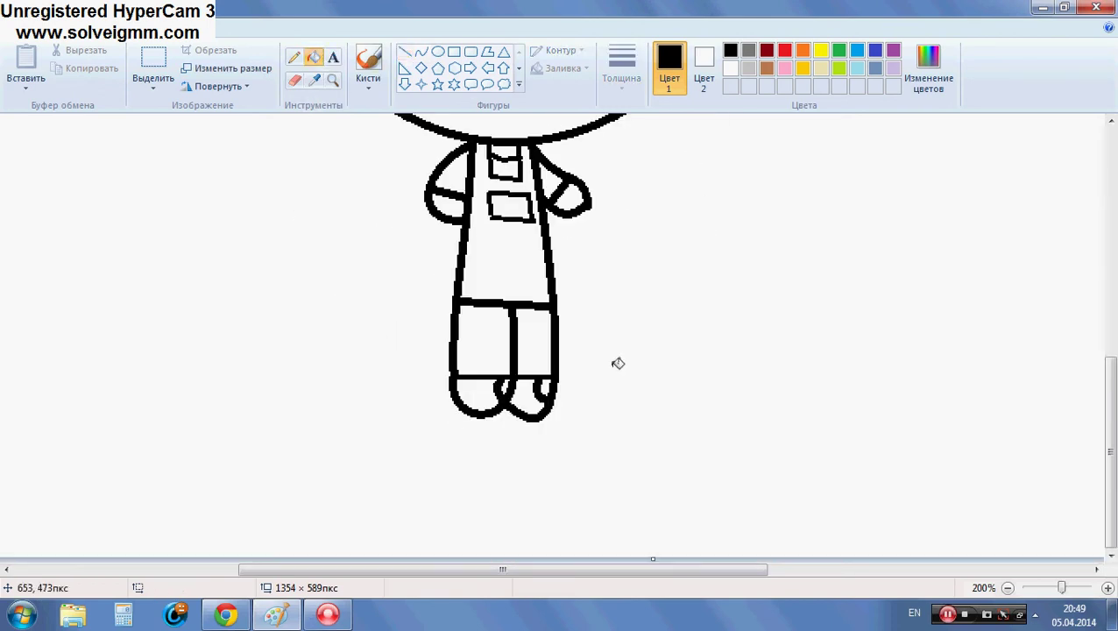
click(874, 67)
scroll(561, 332, up, 2)
scroll(562, 332, down, 2)
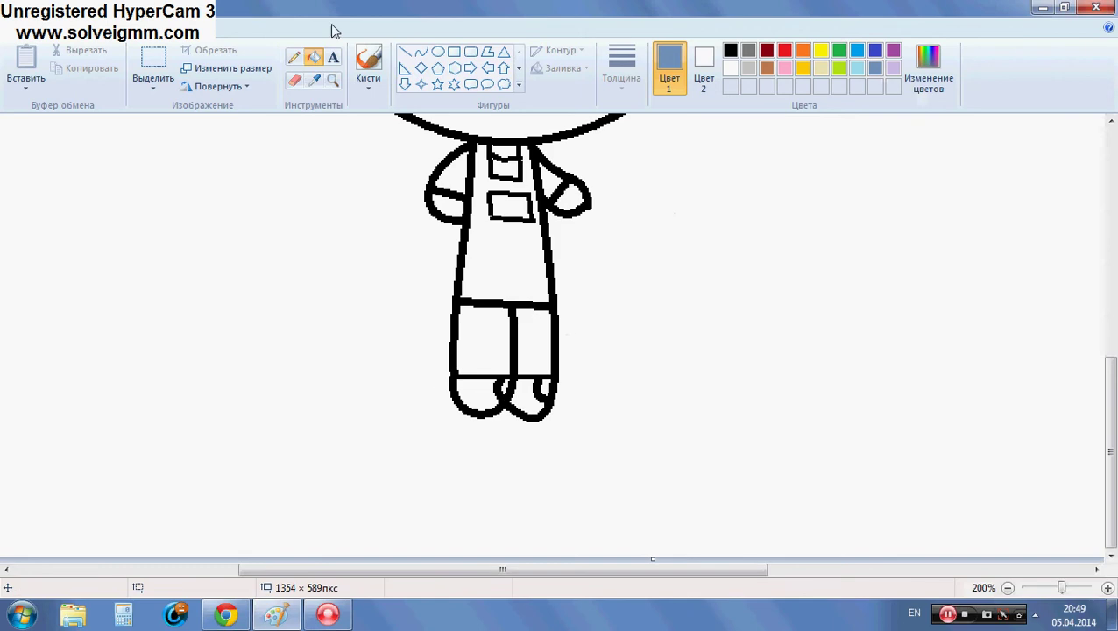
click(293, 57)
scroll(798, 391, up, 6)
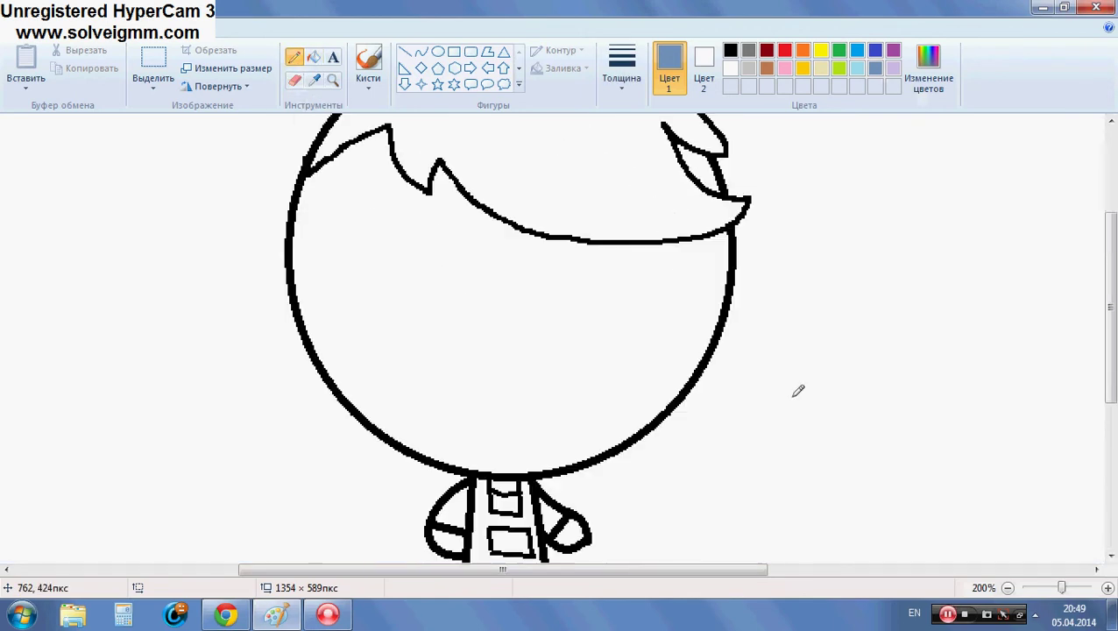
Step: Set the drawing colour to black and activate the Curve tool for the area below the head
click(732, 52)
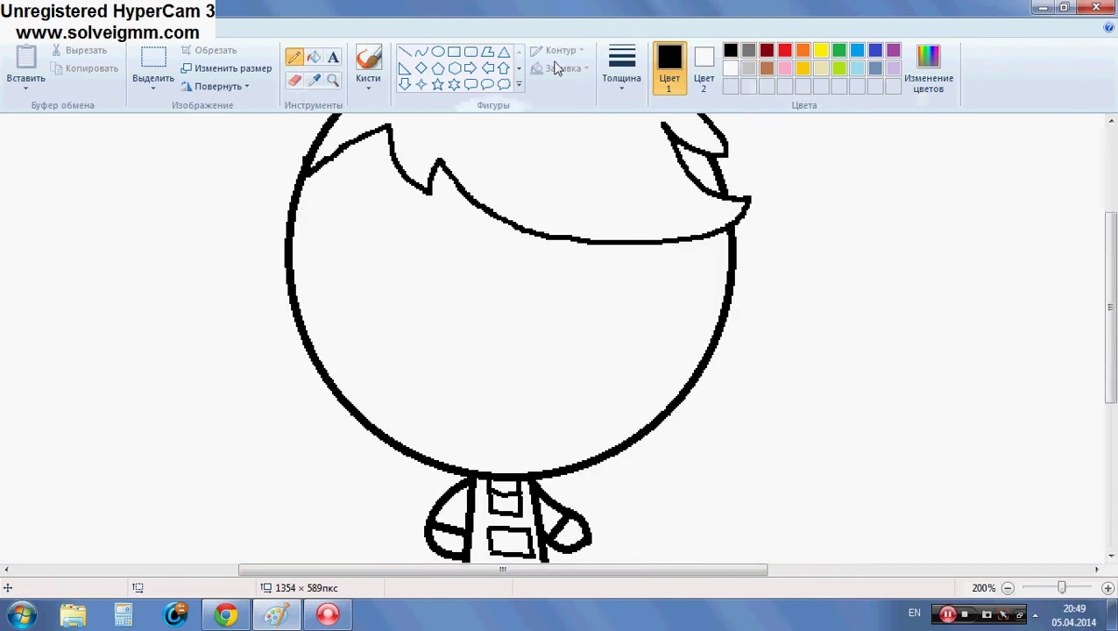
click(421, 51)
scroll(712, 461, down, 4)
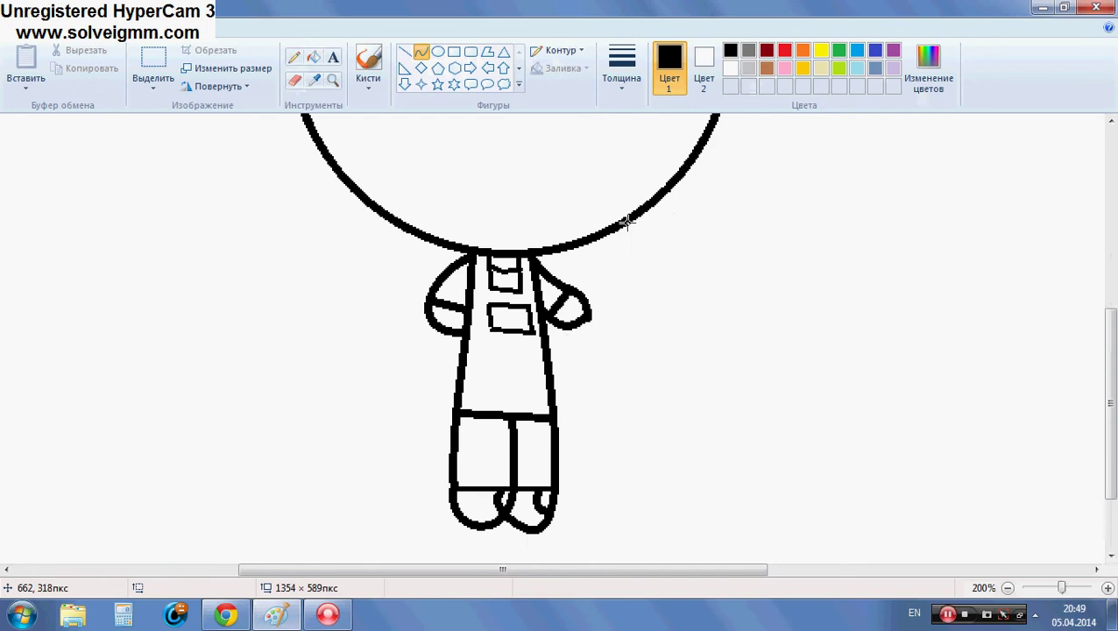
drag(627, 221, 626, 349)
drag(629, 294, 663, 289)
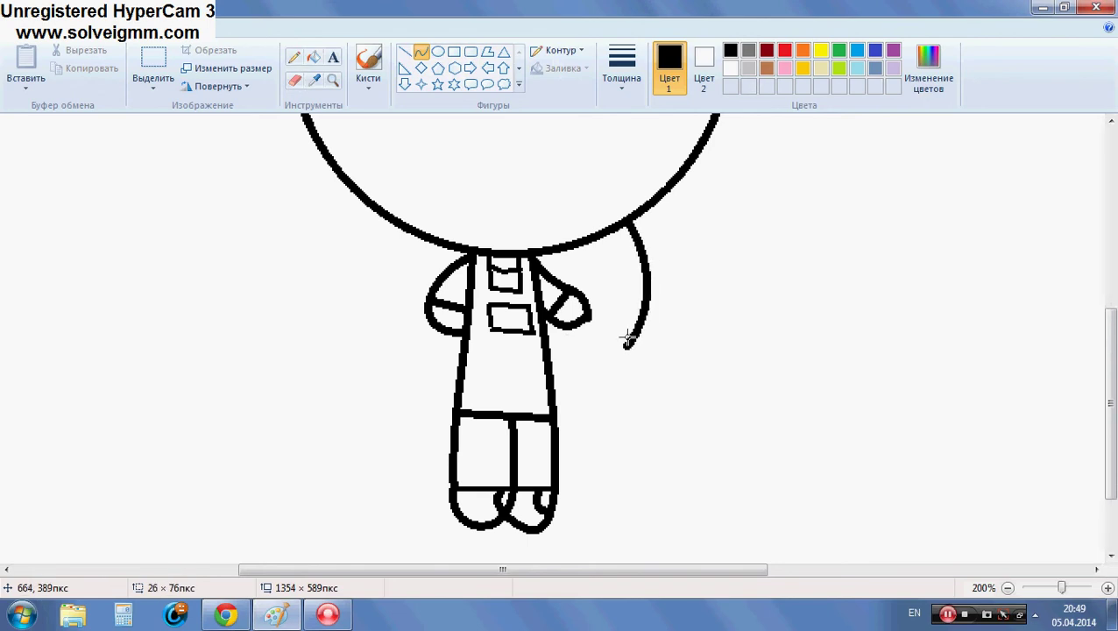
drag(627, 340, 639, 302)
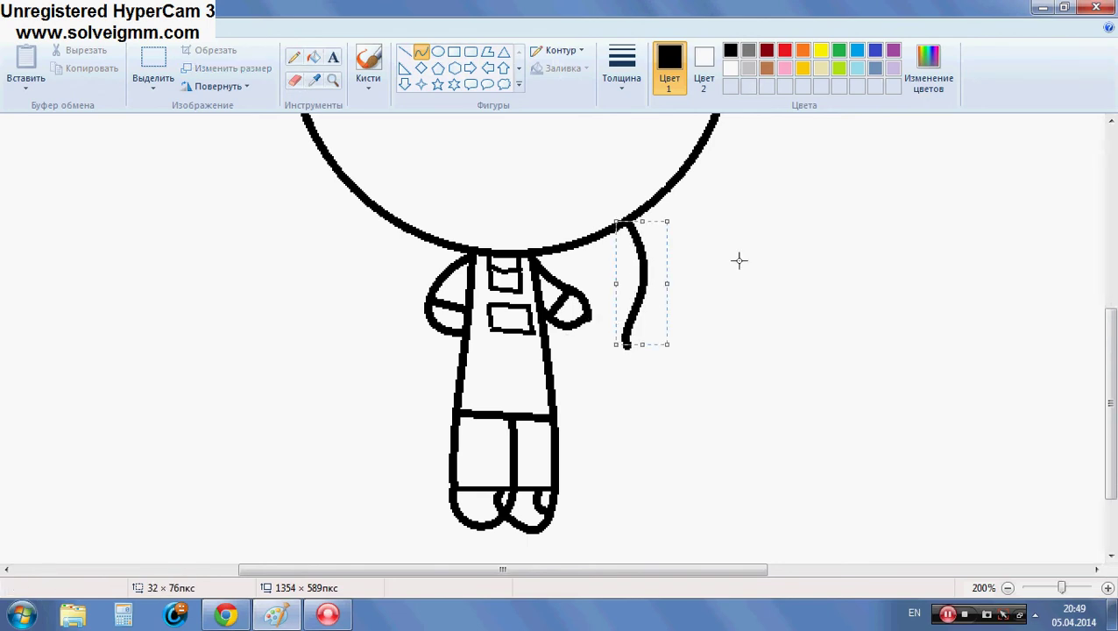
click(738, 261)
drag(424, 236, 456, 340)
key(ctrl+z)
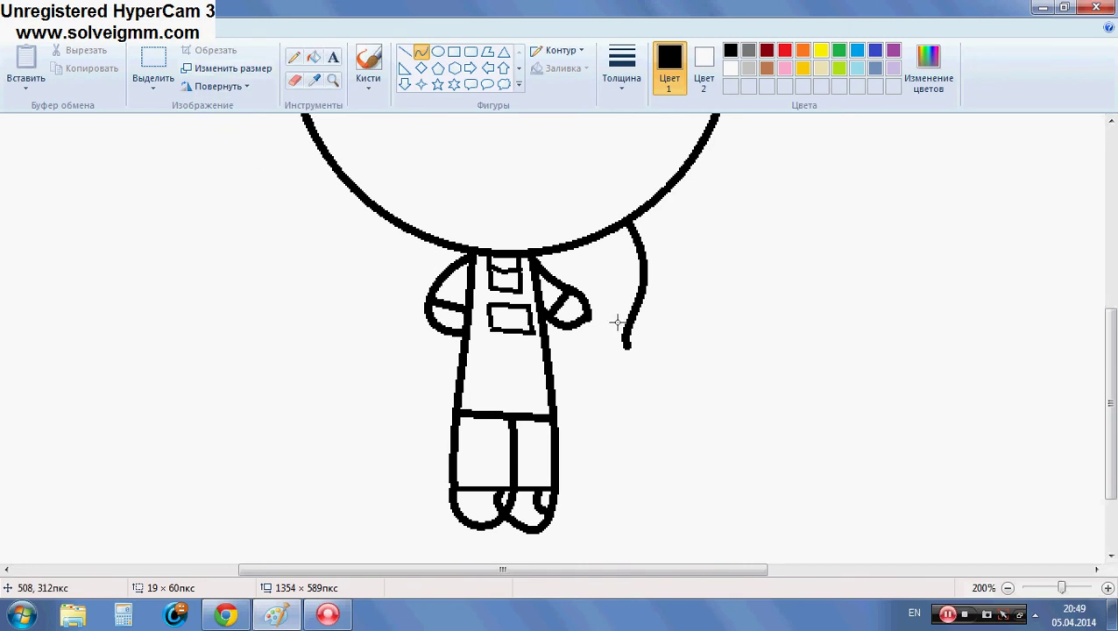
mouse_move(543, 348)
mouse_down()
mouse_move(634, 357)
mouse_move(552, 374)
mouse_move(665, 337)
mouse_move(638, 376)
mouse_move(662, 377)
mouse_up()
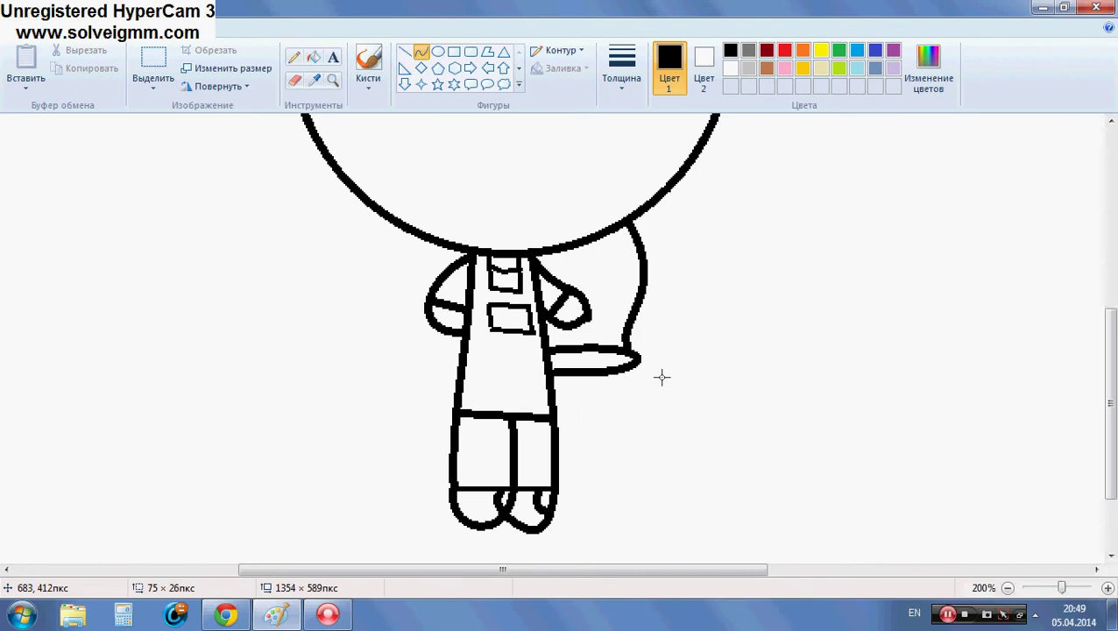
click(759, 317)
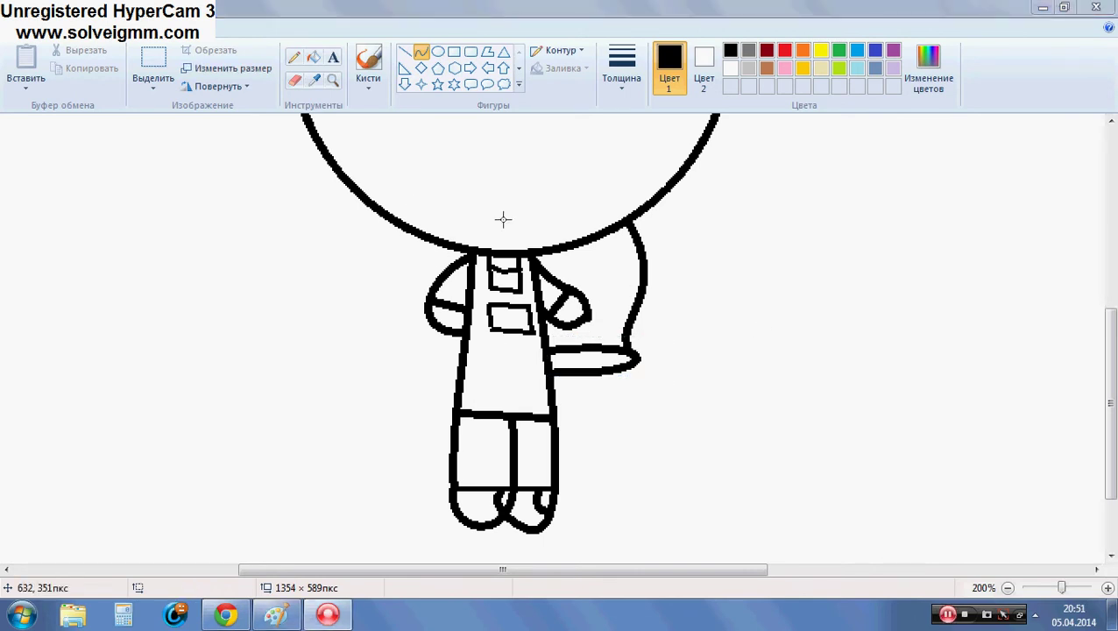
key(ctrl+z)
key(ctrl+z)
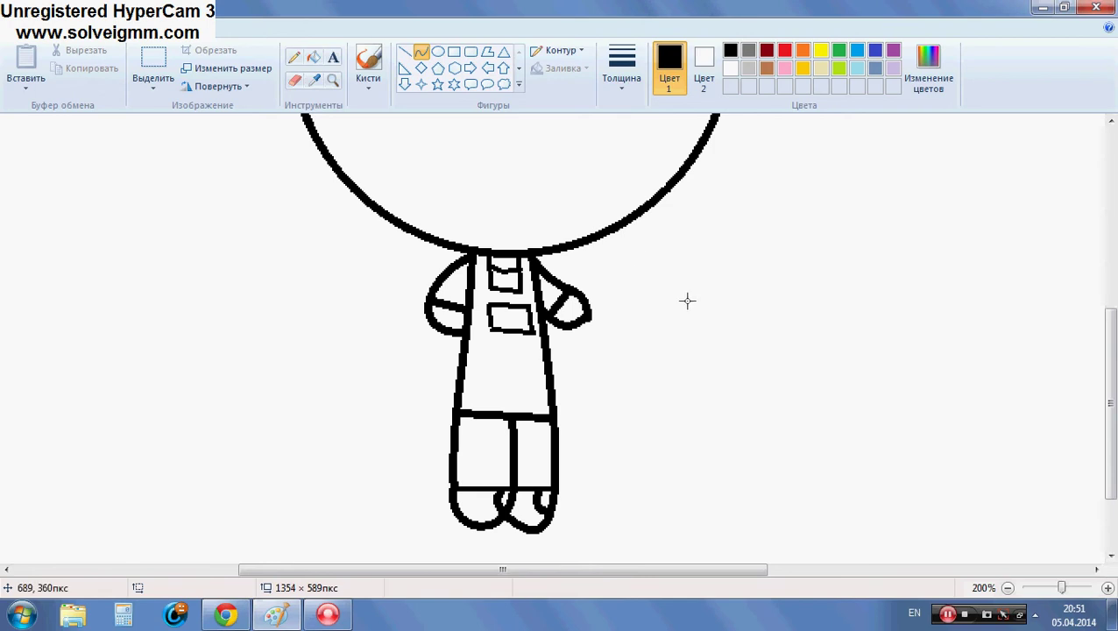
scroll(591, 247, up, 4)
scroll(592, 247, down, 4)
scroll(591, 249, up, 1)
drag(666, 310, 668, 424)
mouse_move(666, 357)
mouse_down()
mouse_move(656, 369)
mouse_move(689, 353)
mouse_move(656, 355)
mouse_move(653, 366)
mouse_up()
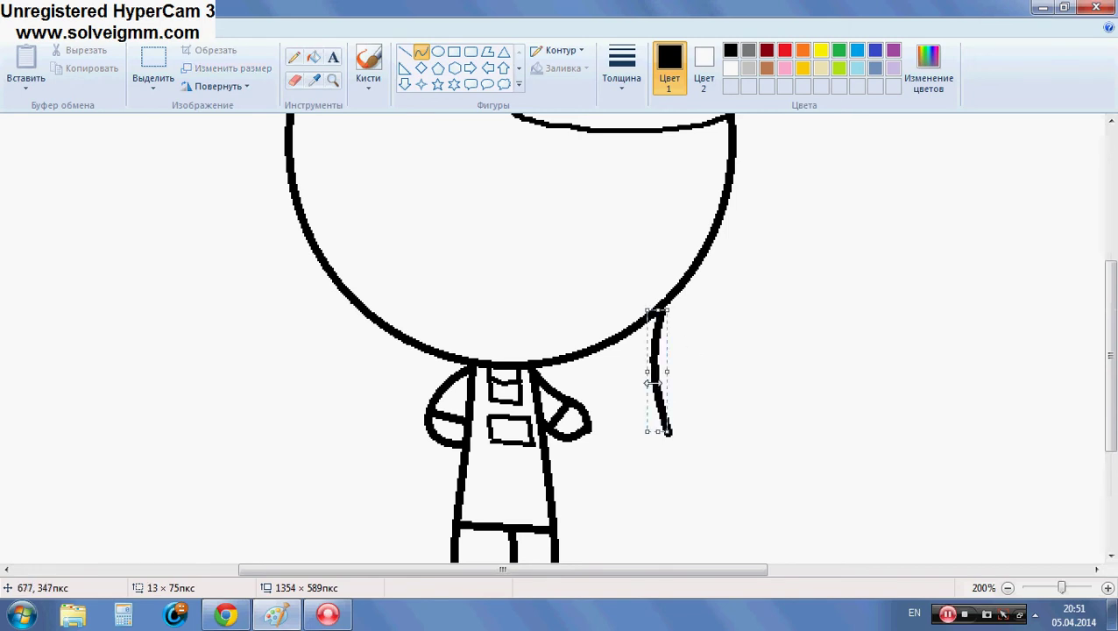
scroll(811, 274, down, 4)
scroll(811, 274, up, 2)
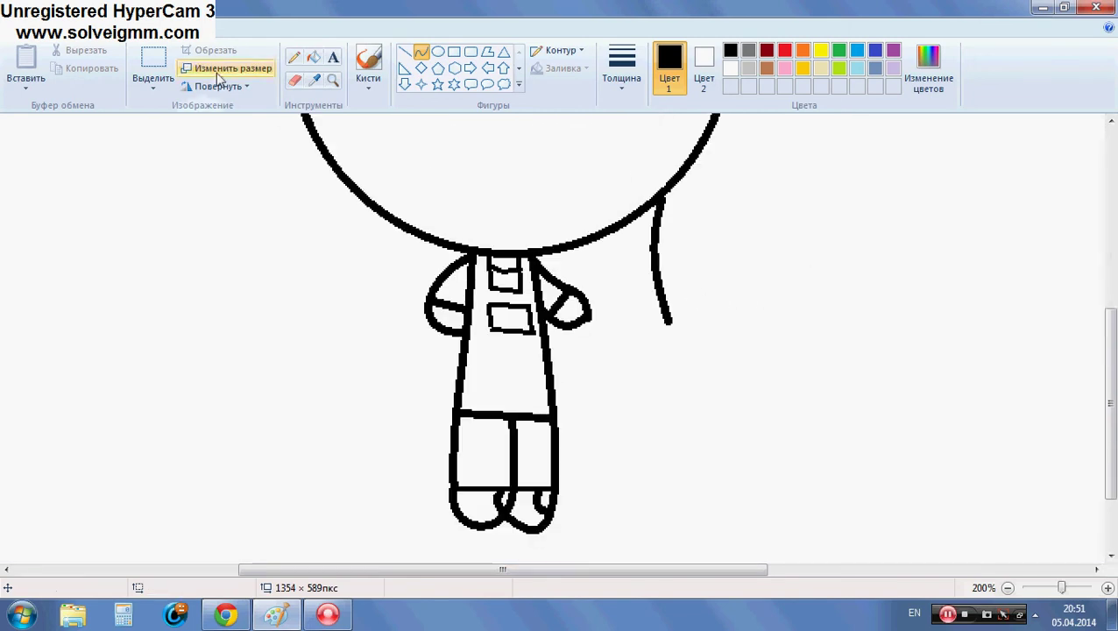
key(ctrl+z)
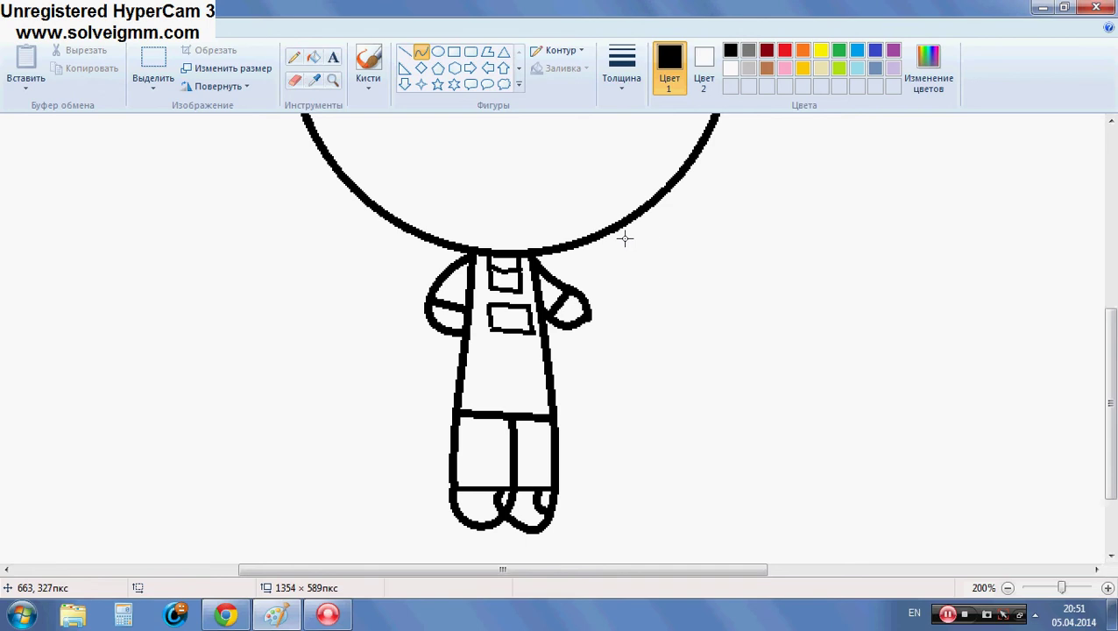
Step: Draw a short curve down from the head's lower right edge and a narrow hair band between its end and the right hand
drag(611, 230, 617, 294)
mouse_move(624, 263)
mouse_down()
mouse_move(614, 274)
mouse_move(620, 267)
mouse_up()
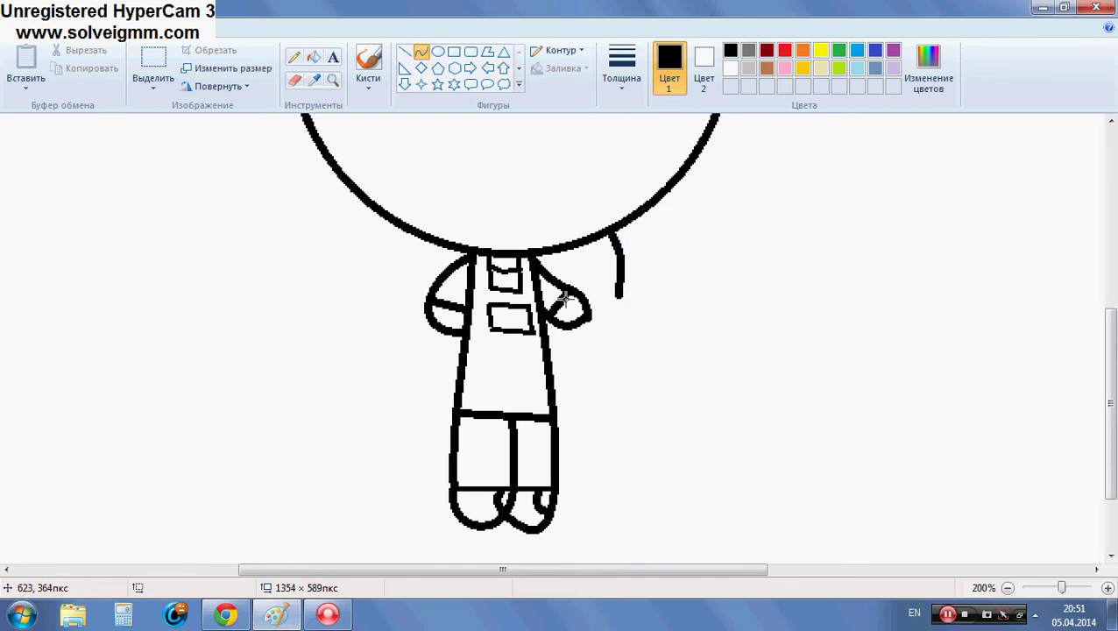
mouse_move(585, 298)
mouse_down()
mouse_move(615, 286)
mouse_move(591, 306)
mouse_move(636, 289)
mouse_move(623, 300)
mouse_move(636, 304)
mouse_move(638, 379)
mouse_move(653, 324)
mouse_move(639, 384)
mouse_move(586, 398)
mouse_up()
click(685, 329)
Step: Complete a jagged tuft of hair with pointed curved ends hanging beneath the band beside the right hand
mouse_move(626, 387)
mouse_down()
mouse_move(634, 381)
mouse_move(601, 409)
mouse_up()
mouse_move(607, 368)
mouse_down()
mouse_move(585, 399)
mouse_move(605, 371)
mouse_move(565, 386)
mouse_move(579, 386)
mouse_up()
click(579, 387)
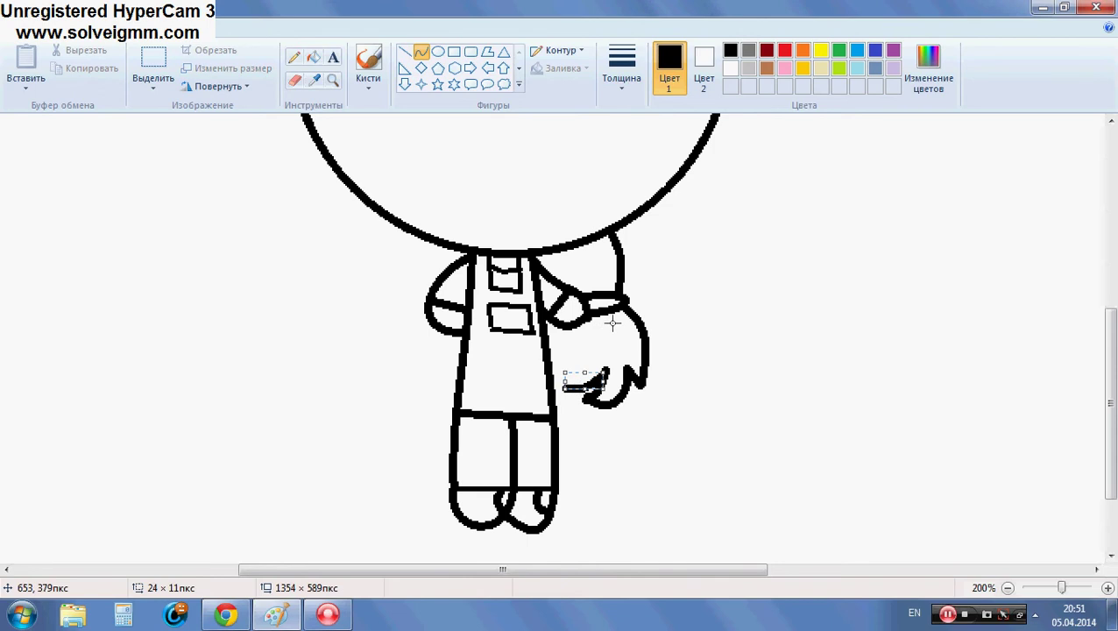
drag(590, 327, 581, 374)
click(581, 374)
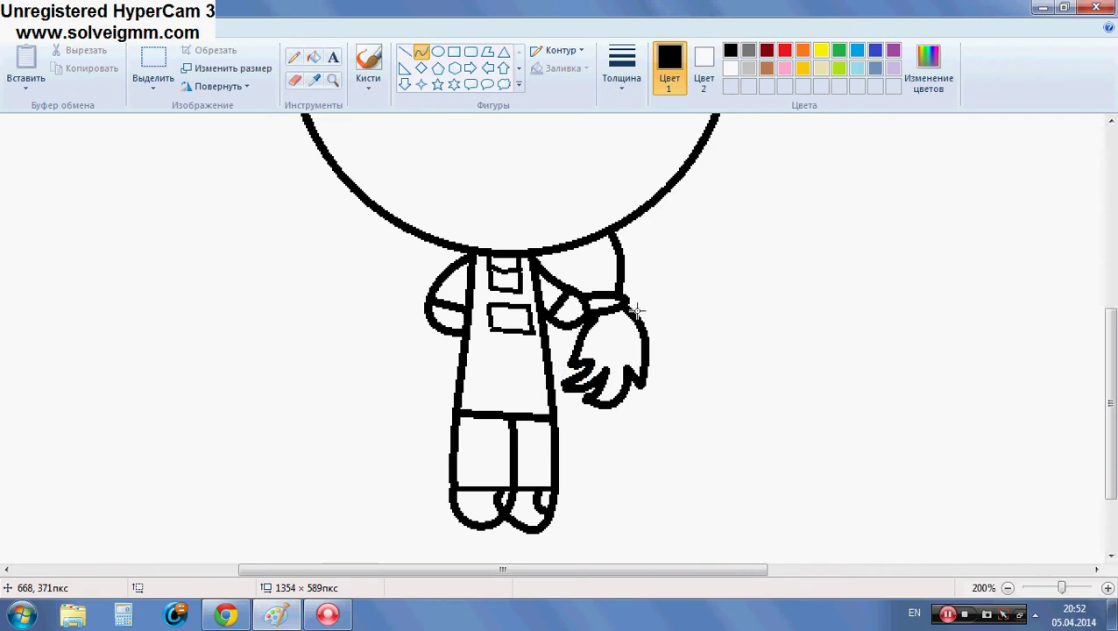
Step: Draw an outward-bowed curve about 48 × 80 px rising from the upper left of the head outline
scroll(637, 310, up, 3)
click(333, 80)
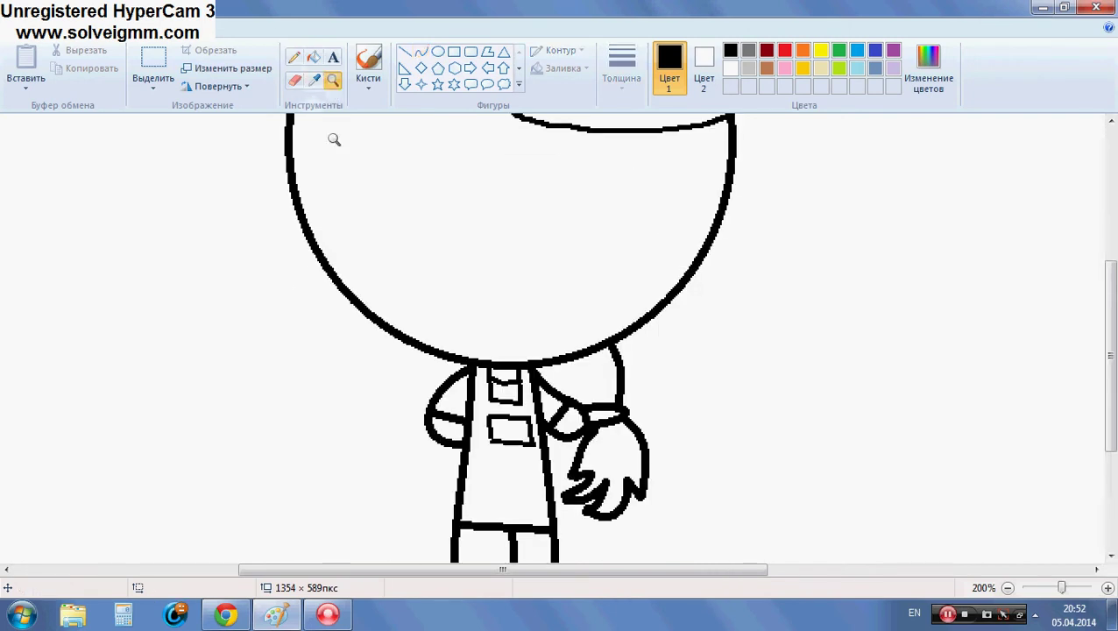
right_click(323, 284)
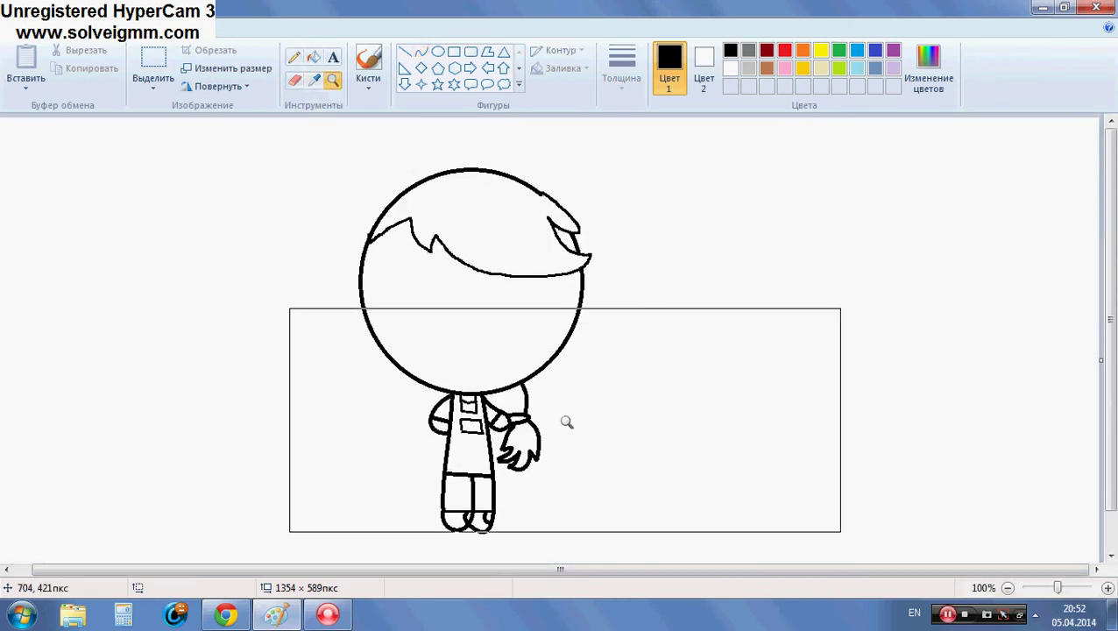
click(474, 189)
click(458, 197)
click(421, 52)
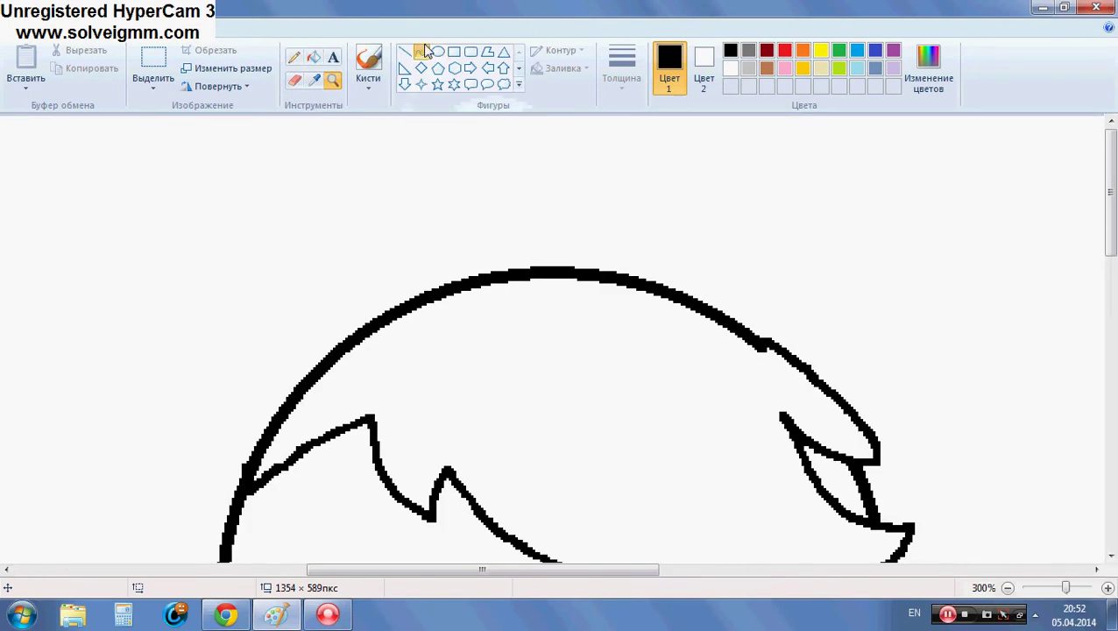
drag(324, 359, 439, 162)
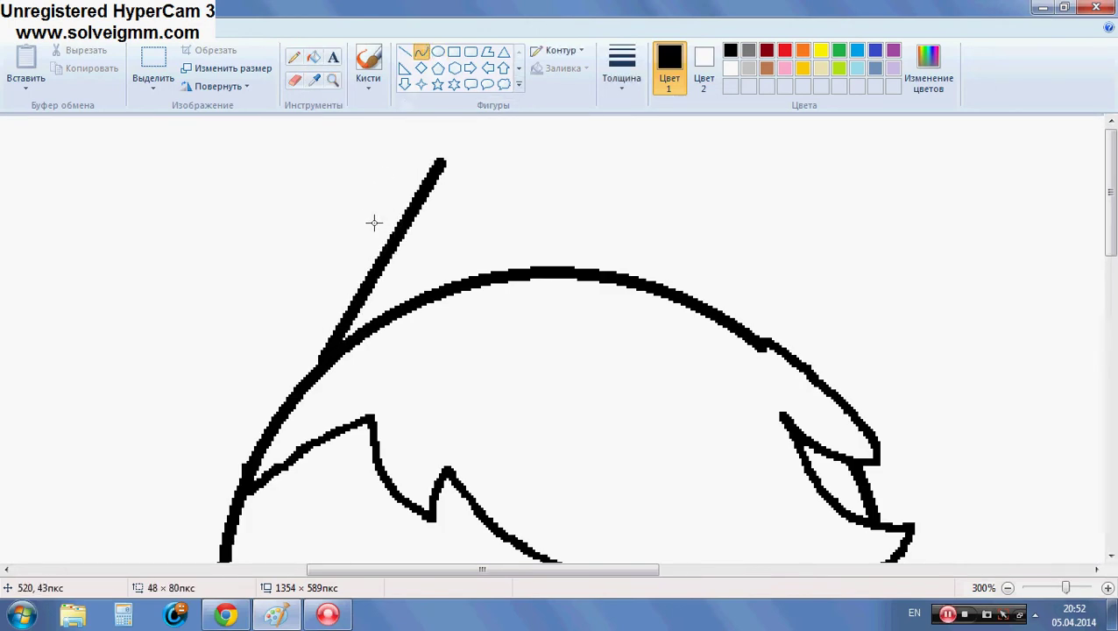
drag(374, 223, 397, 179)
click(507, 150)
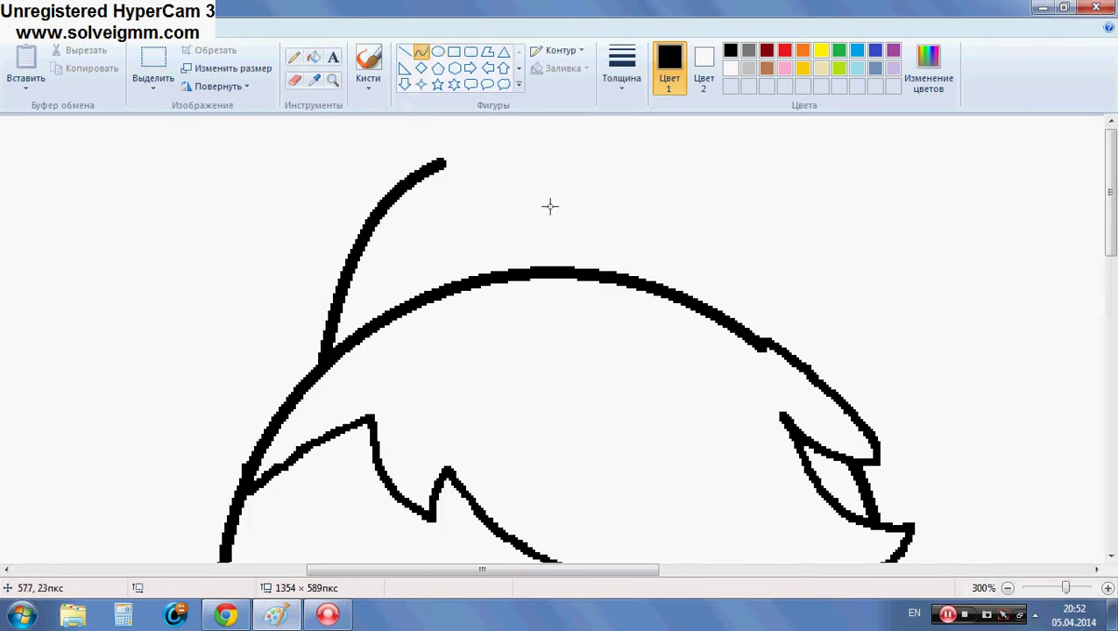
Step: Draw a second outward-bowed curve about 41 × 55 px rising from the upper right of the head, leaning toward the first
mouse_move(661, 281)
mouse_down()
mouse_move(636, 217)
mouse_move(565, 158)
mouse_up()
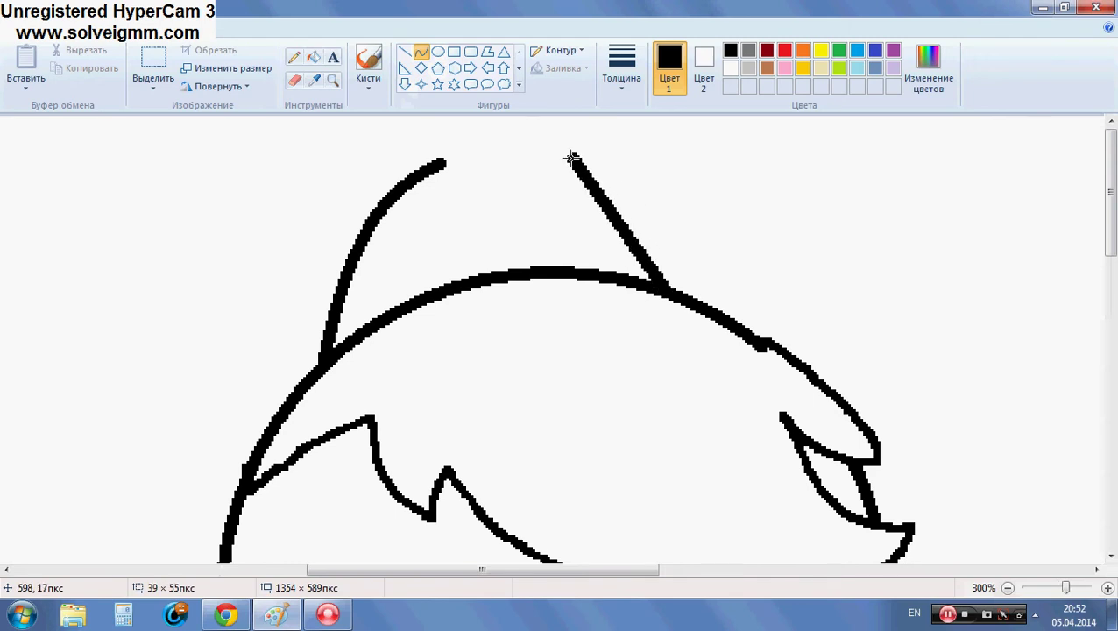
mouse_move(629, 194)
mouse_down()
mouse_move(641, 182)
mouse_move(609, 160)
mouse_up()
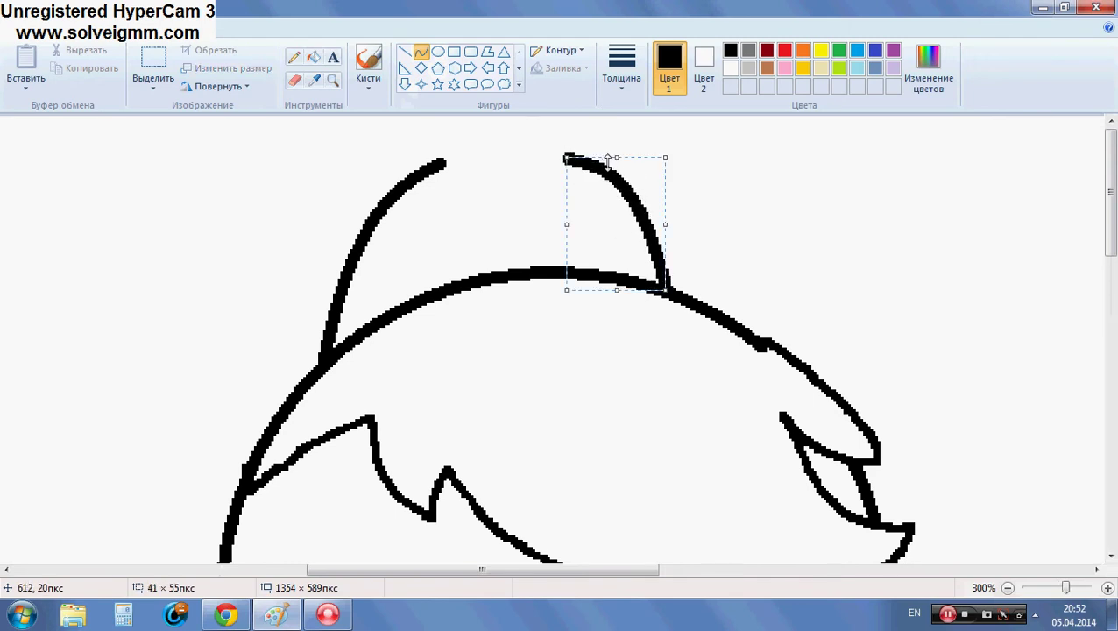
click(613, 147)
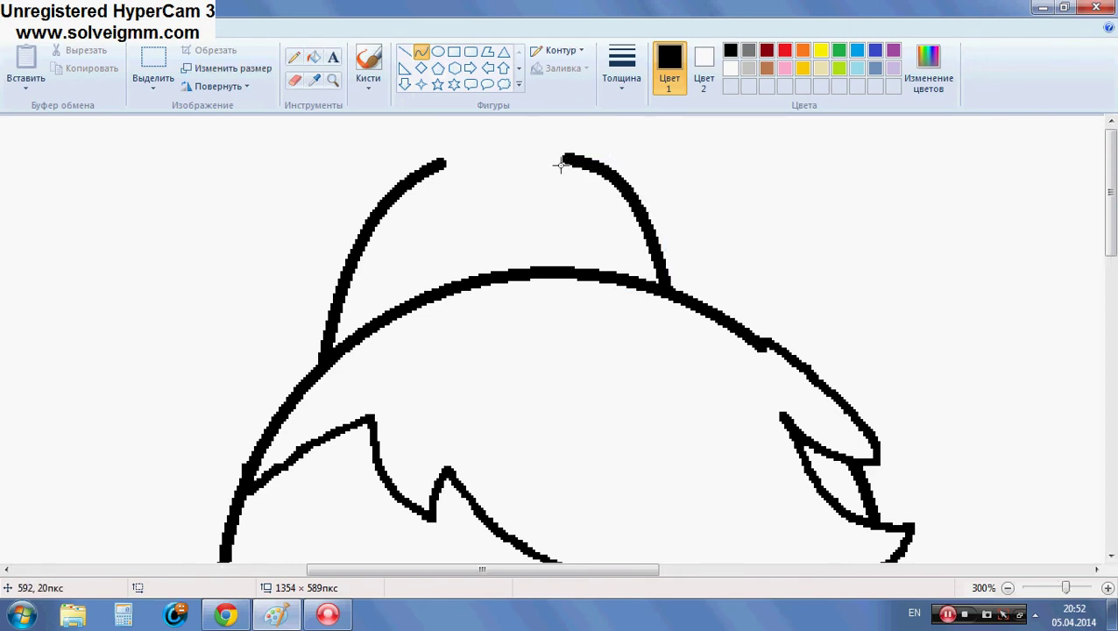
mouse_move(570, 158)
mouse_down()
mouse_move(444, 159)
mouse_move(451, 210)
mouse_move(434, 223)
mouse_up()
drag(556, 203, 418, 203)
key(Delete)
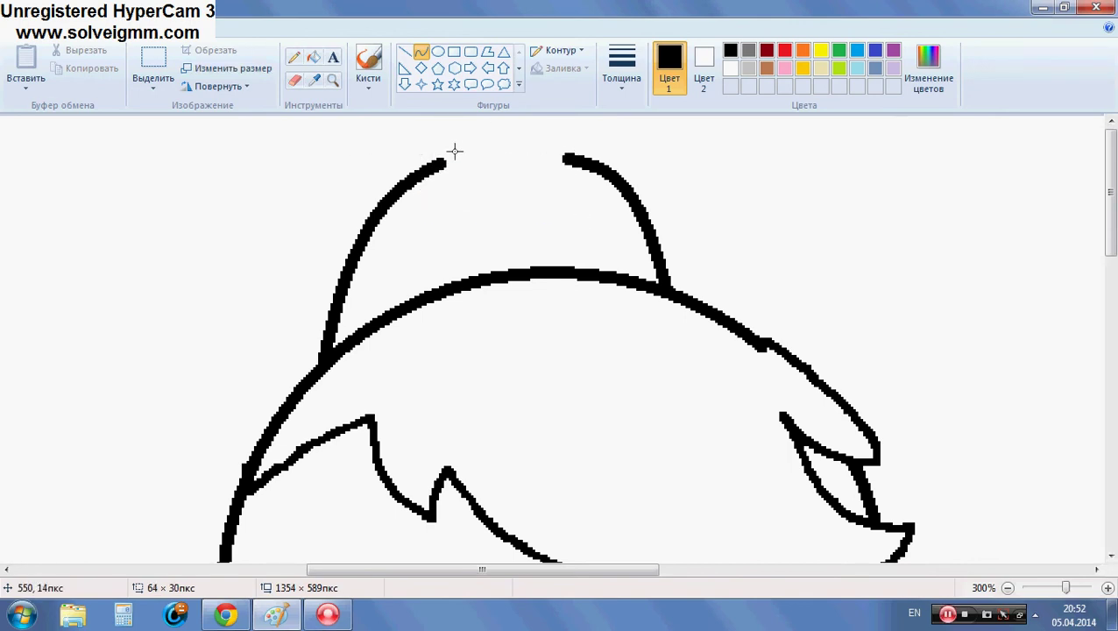
Step: Join the upper ends of the two curves above the head with a curve that sags between them
drag(444, 161, 554, 219)
scroll(676, 183, down, 3)
click(859, 165)
scroll(858, 164, up, 3)
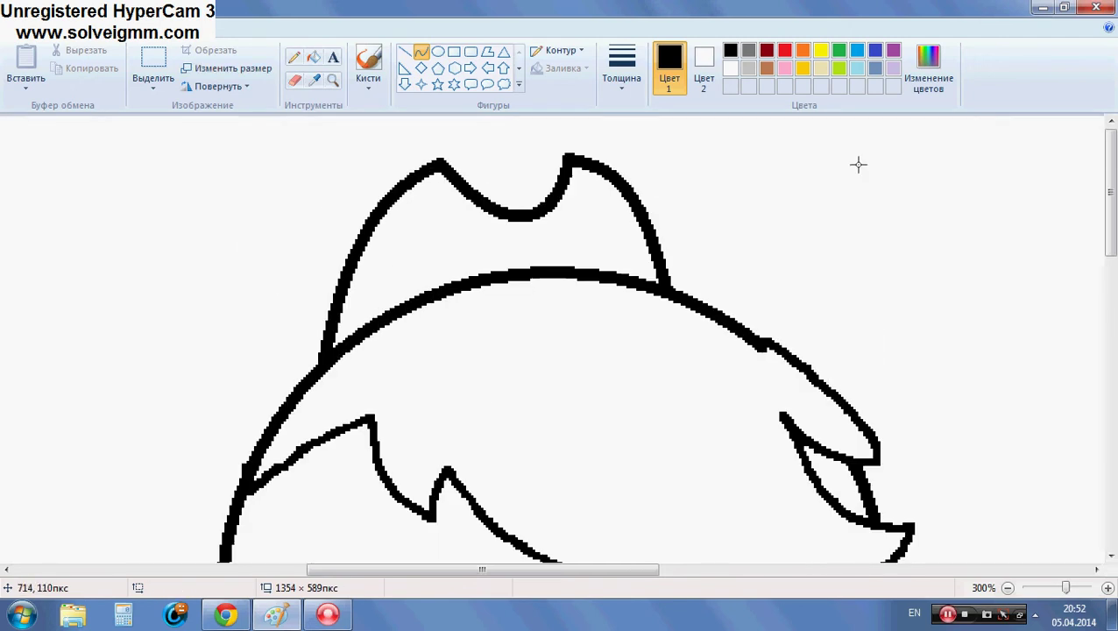
Step: Draw a freehand pencil line from the hat's upper left peak outward and down to the head's left edge
scroll(858, 165, down, 6)
scroll(858, 165, up, 3)
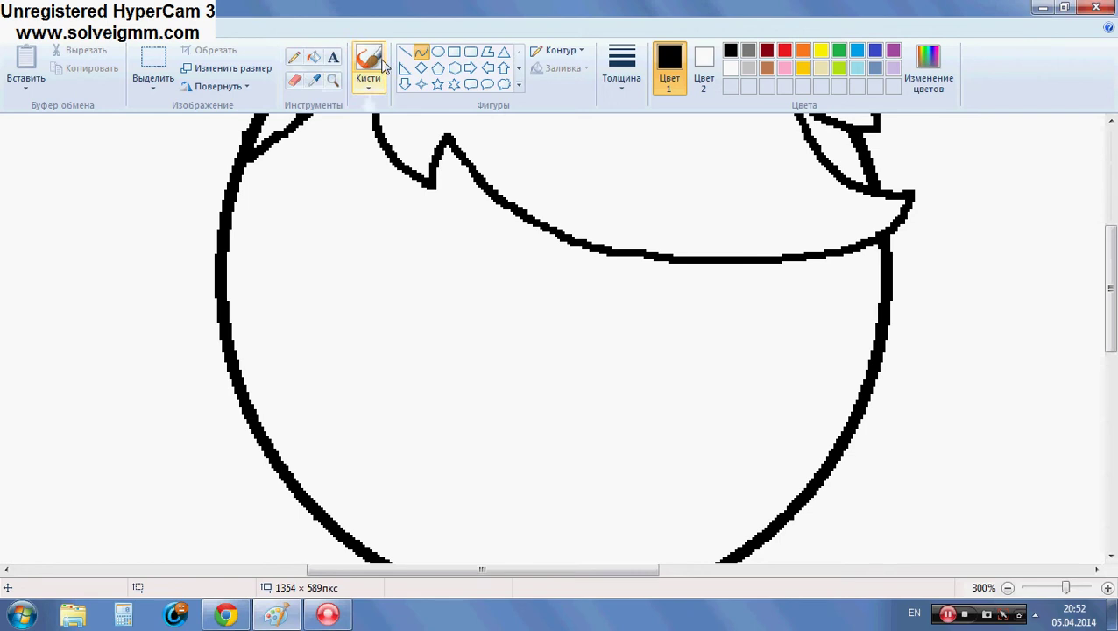
click(333, 80)
right_click(374, 204)
right_click(368, 213)
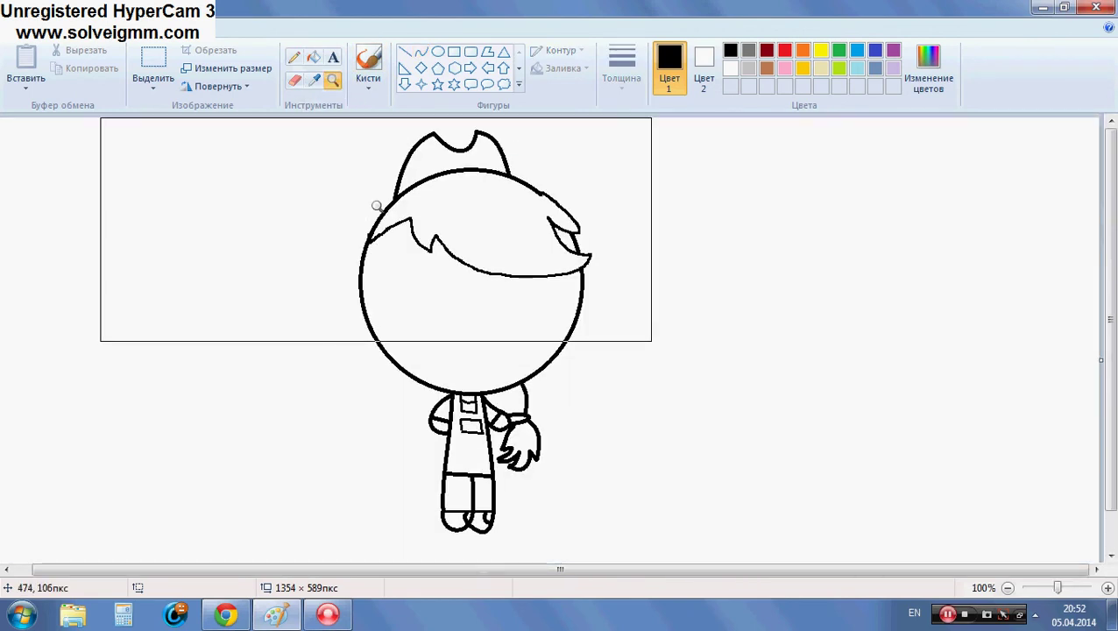
click(589, 195)
click(511, 194)
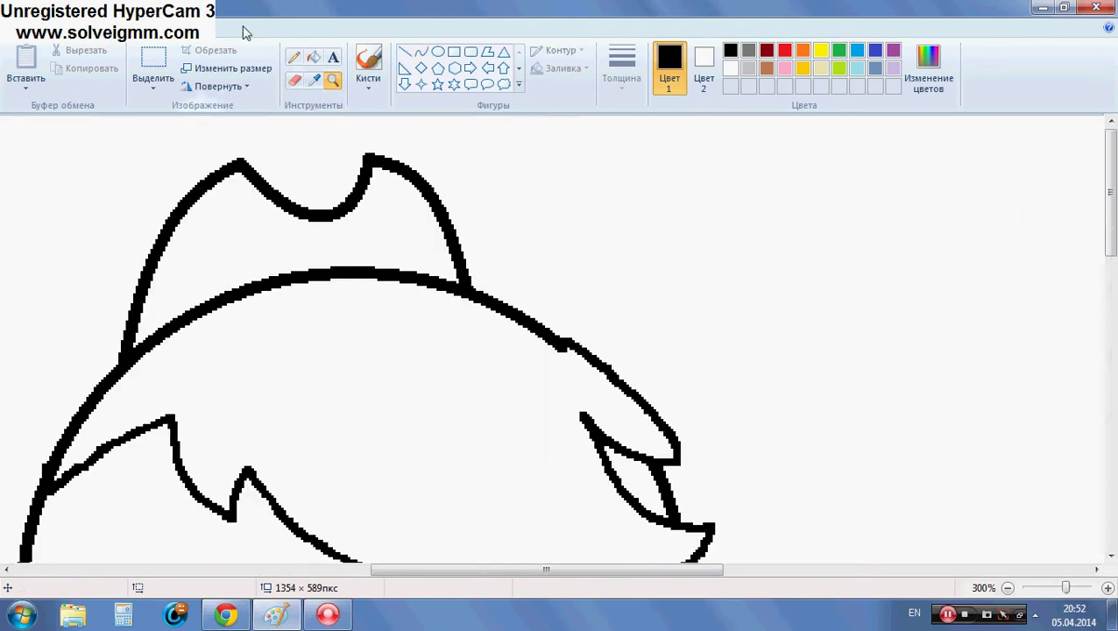
click(294, 56)
mouse_move(231, 165)
mouse_down()
mouse_move(192, 157)
mouse_move(167, 173)
mouse_move(77, 270)
mouse_move(44, 325)
mouse_move(65, 412)
mouse_up()
click(332, 80)
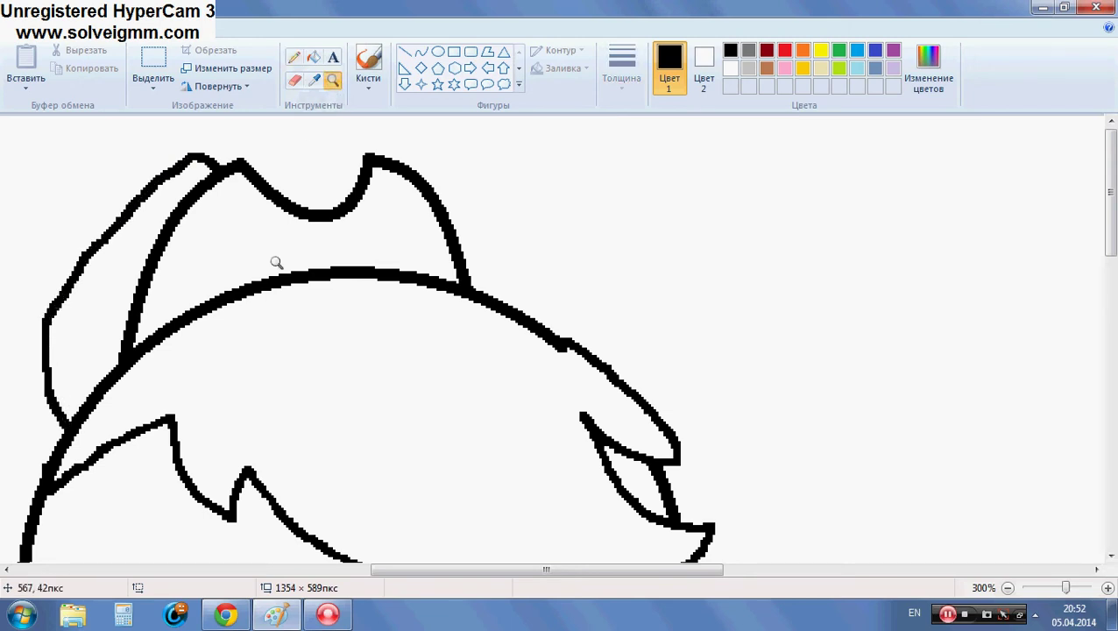
right_click(273, 272)
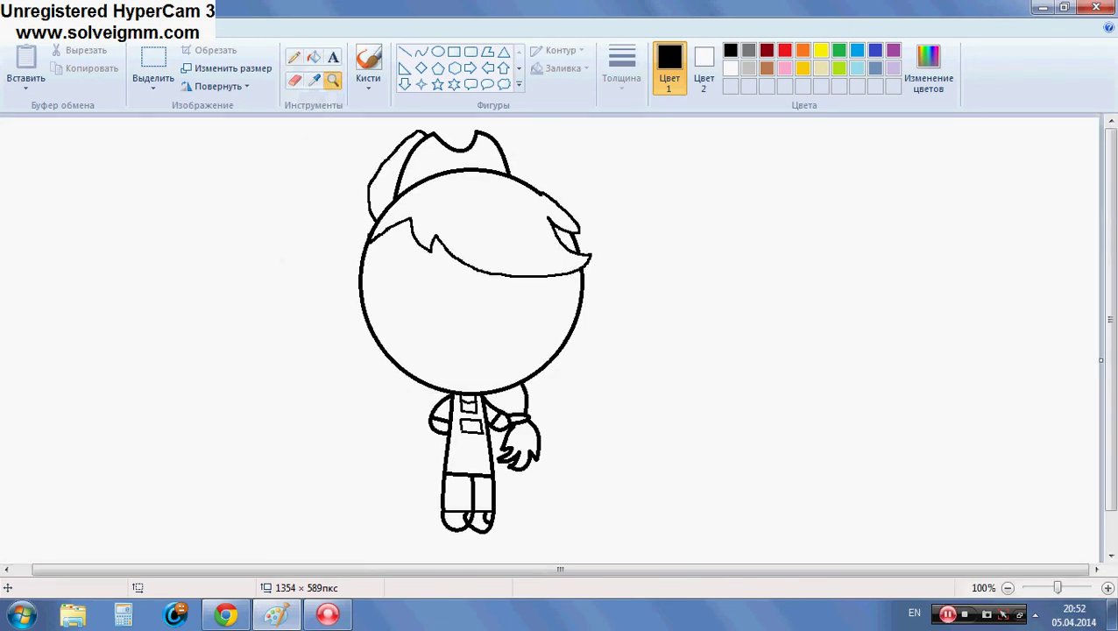
Step: Undo the entire hat shape above the head, including both side curves and the outer pencil line
key(ctrl+z)
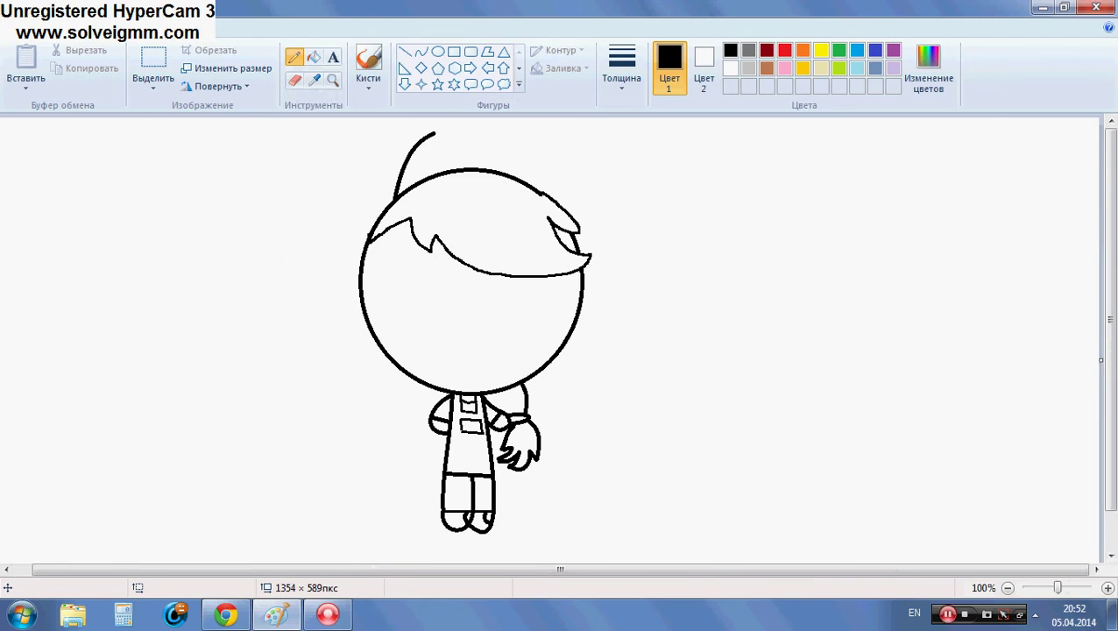
key(ctrl+z)
Step: Draw a freehand pencil hat outline from the head's upper left edge over two peaks with a dip between to its upper right
click(332, 80)
click(444, 221)
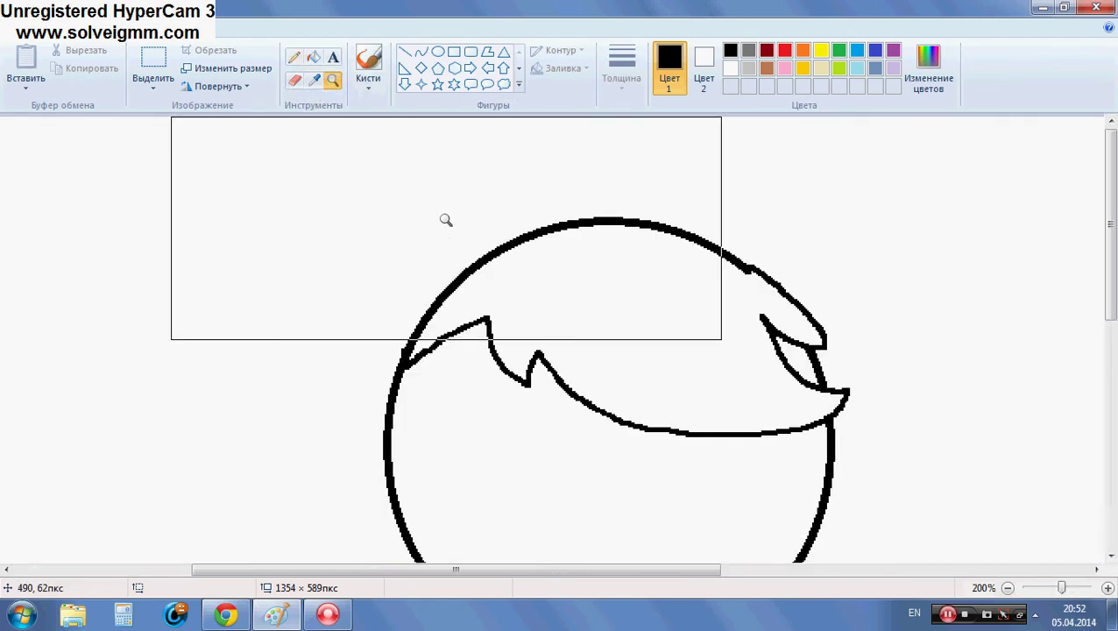
click(421, 52)
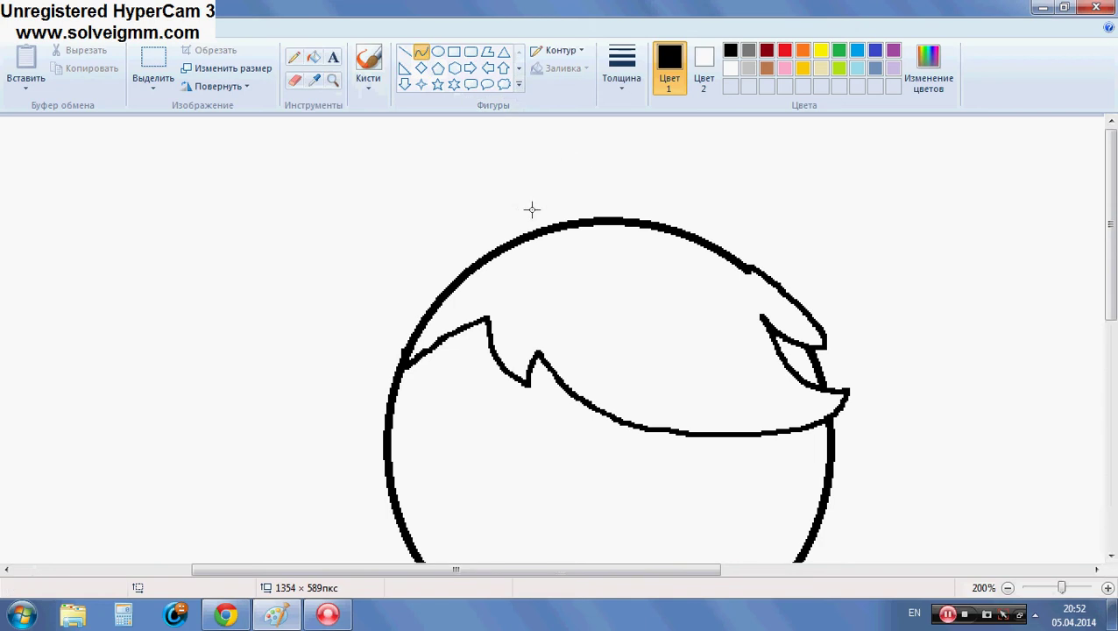
click(295, 58)
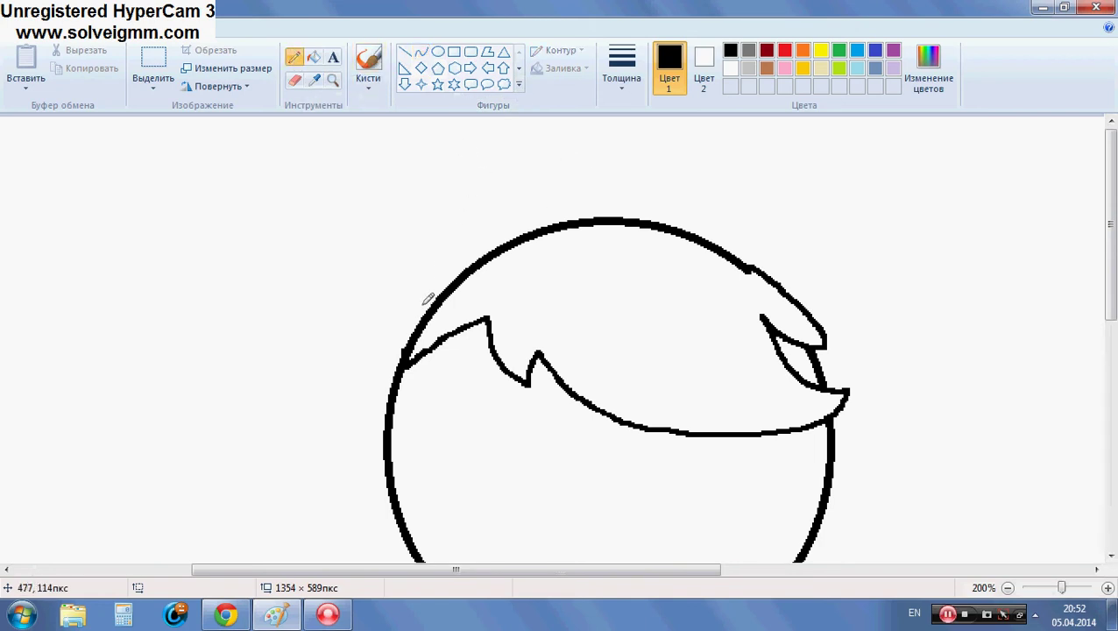
mouse_move(423, 315)
mouse_down()
mouse_move(430, 257)
mouse_move(522, 160)
mouse_move(517, 175)
mouse_move(579, 188)
mouse_move(590, 171)
mouse_move(667, 200)
mouse_up()
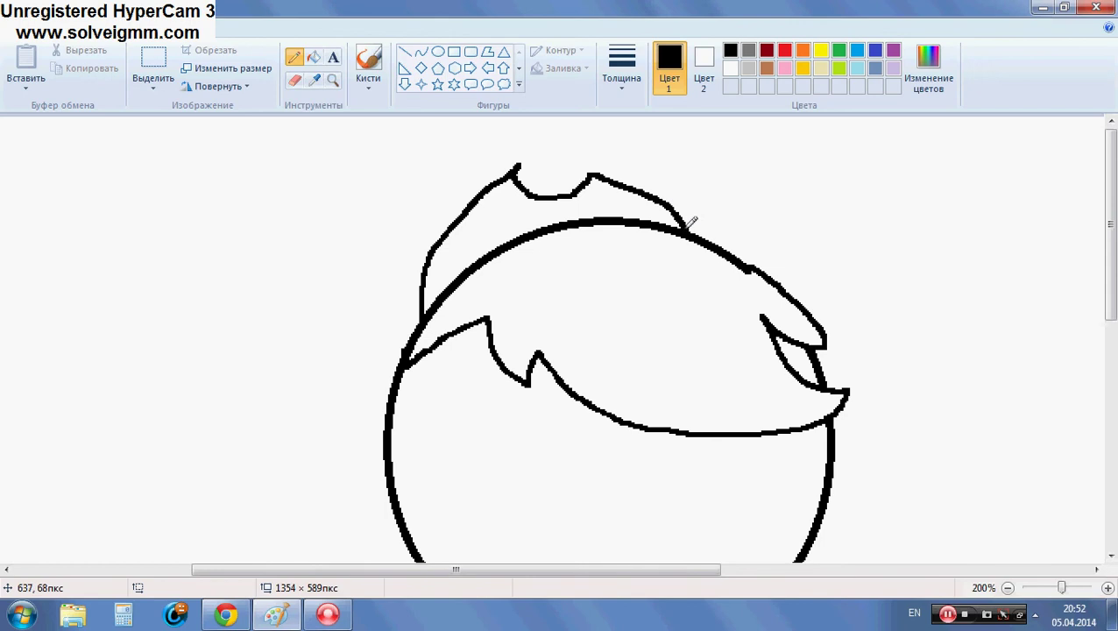
scroll(792, 391, down, 3)
scroll(793, 391, up, 3)
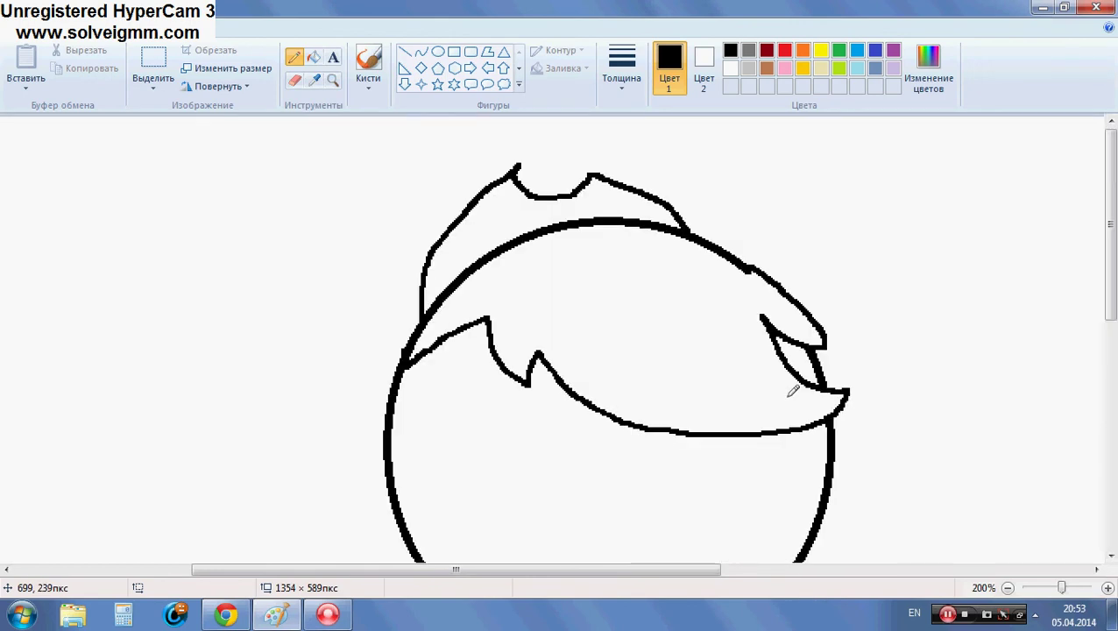
Step: Draw a left-bowed curve about 130 px tall from the middle of the fringe to the head's lower right edge
scroll(793, 390, down, 3)
scroll(794, 389, down, 3)
scroll(793, 389, up, 3)
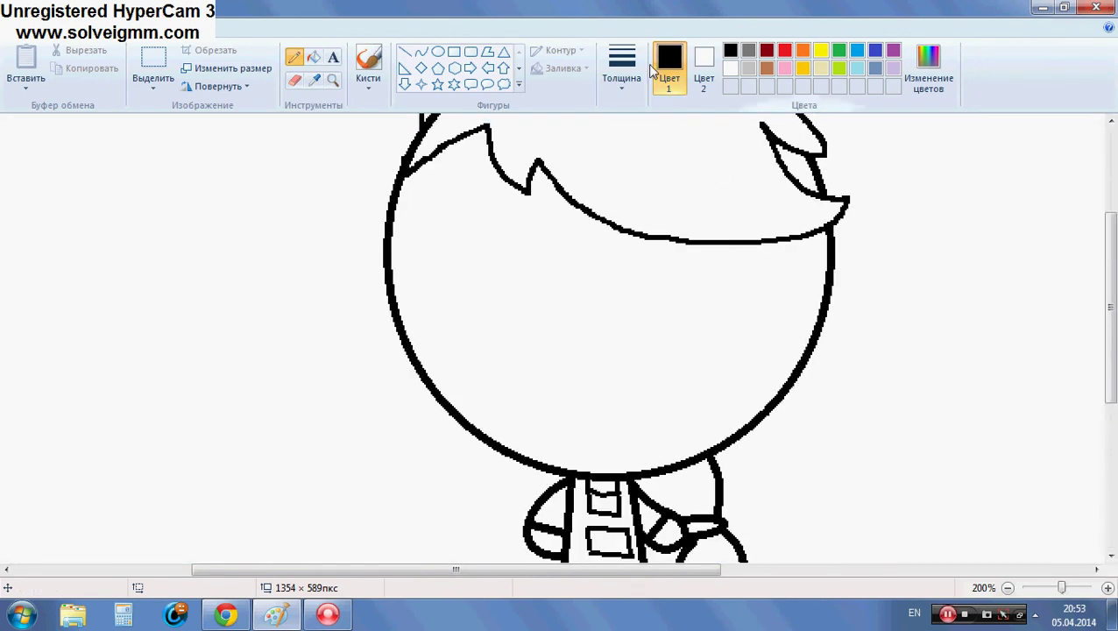
click(420, 52)
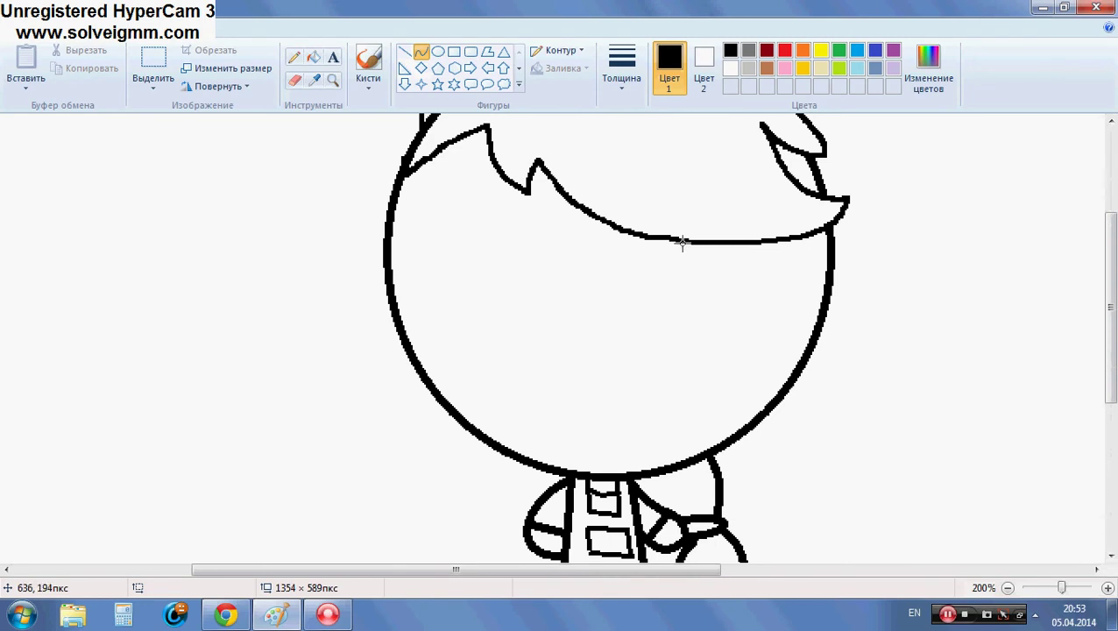
drag(683, 242, 697, 453)
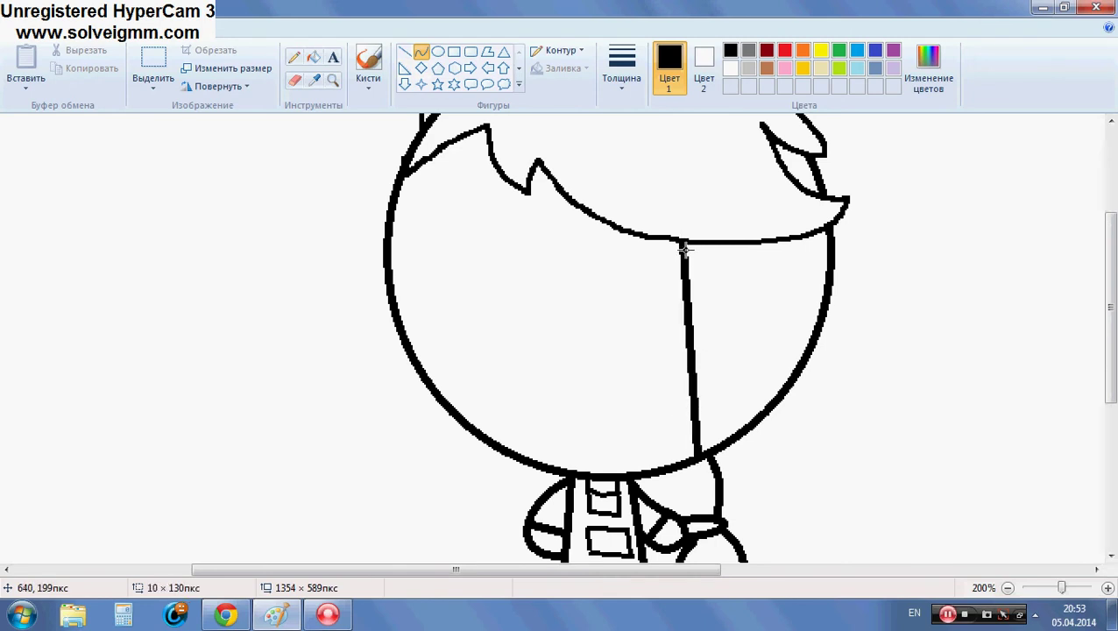
drag(684, 249, 668, 429)
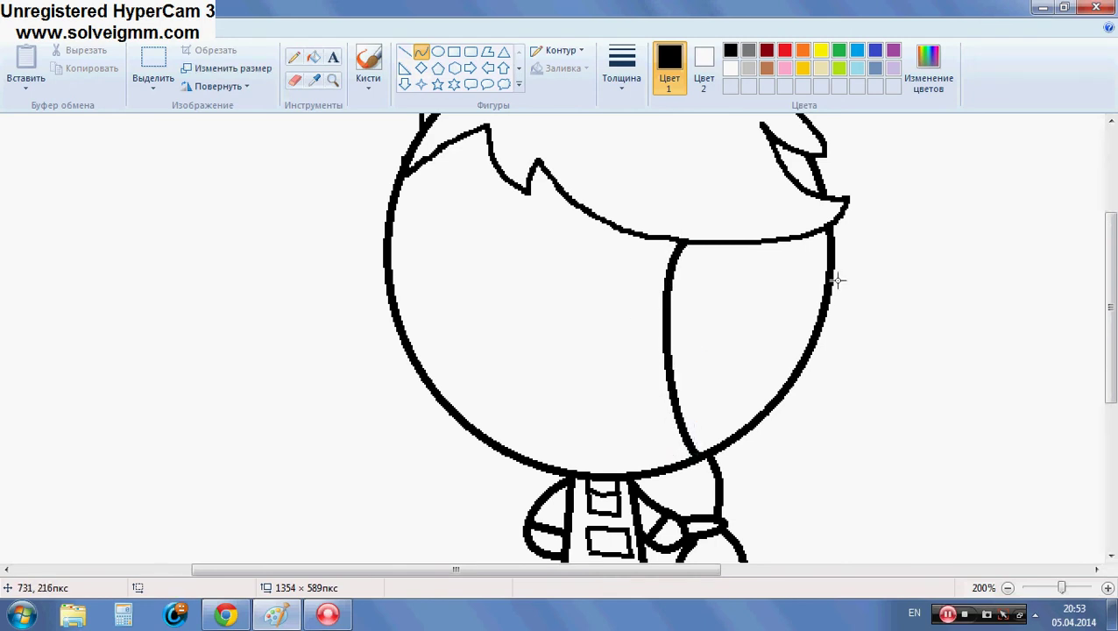
Step: Draw a right-bowed curve from the left of the fringe to the head's lower edge and arched lid lines across both eye areas
mouse_move(827, 279)
mouse_down()
mouse_move(644, 274)
mouse_move(679, 261)
mouse_up()
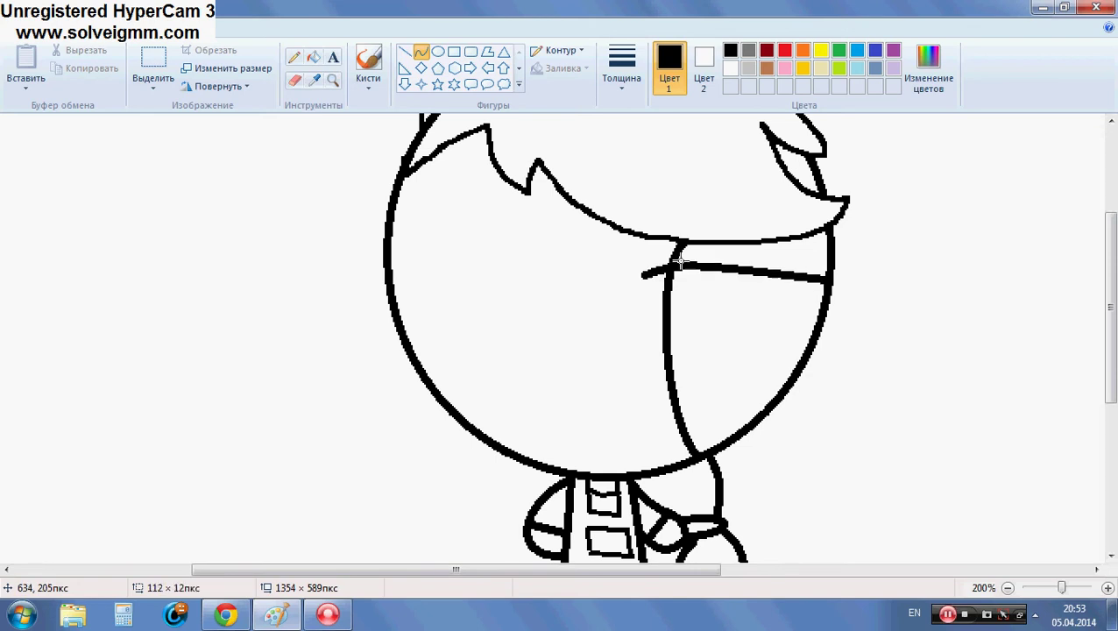
click(655, 267)
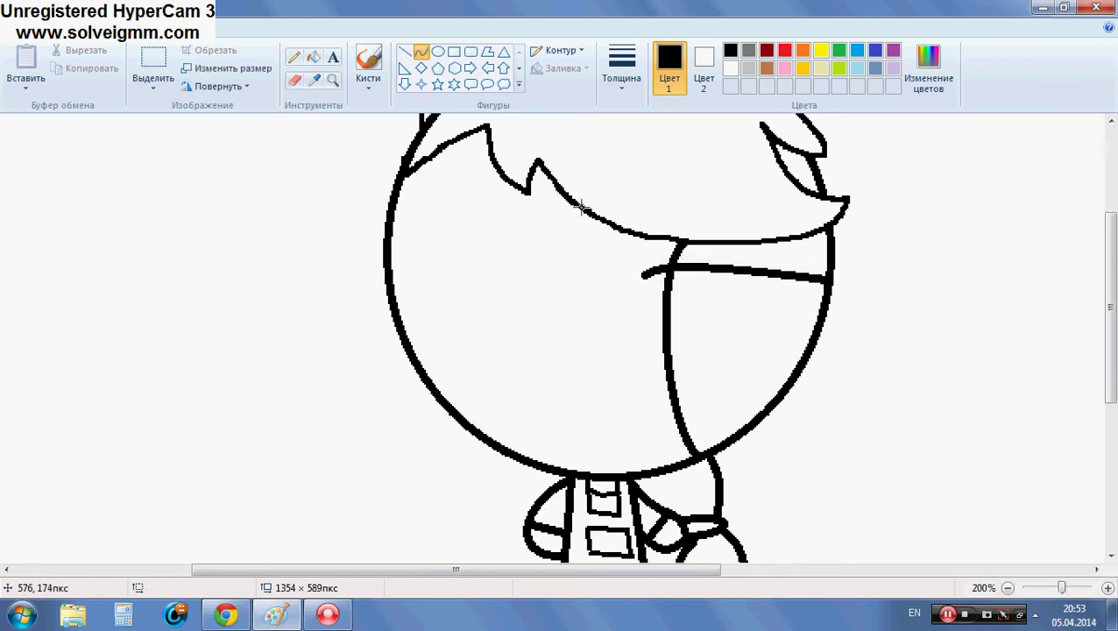
drag(563, 194, 541, 462)
drag(554, 219, 611, 400)
click(668, 333)
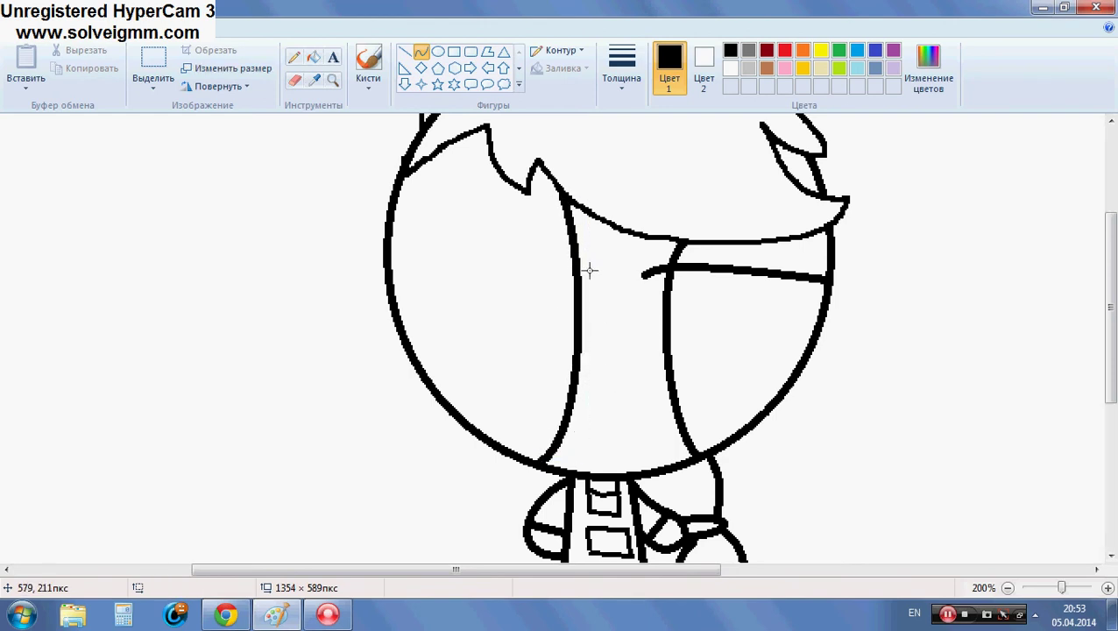
drag(589, 270, 388, 221)
click(639, 229)
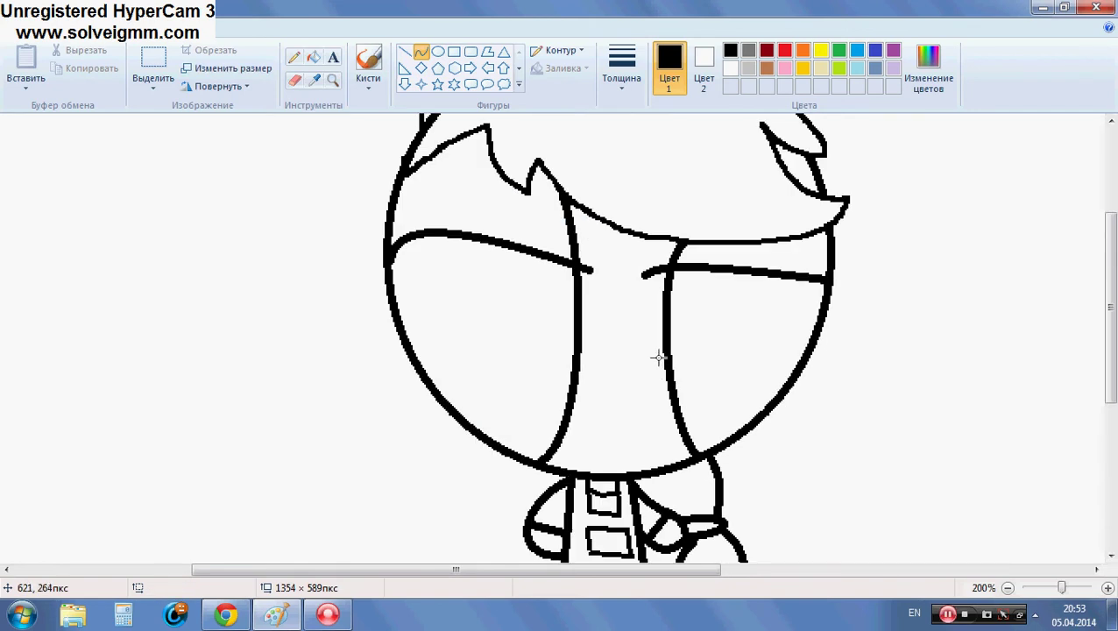
Step: Undo the left eye curve and both arched lid lines
scroll(659, 358, down, 3)
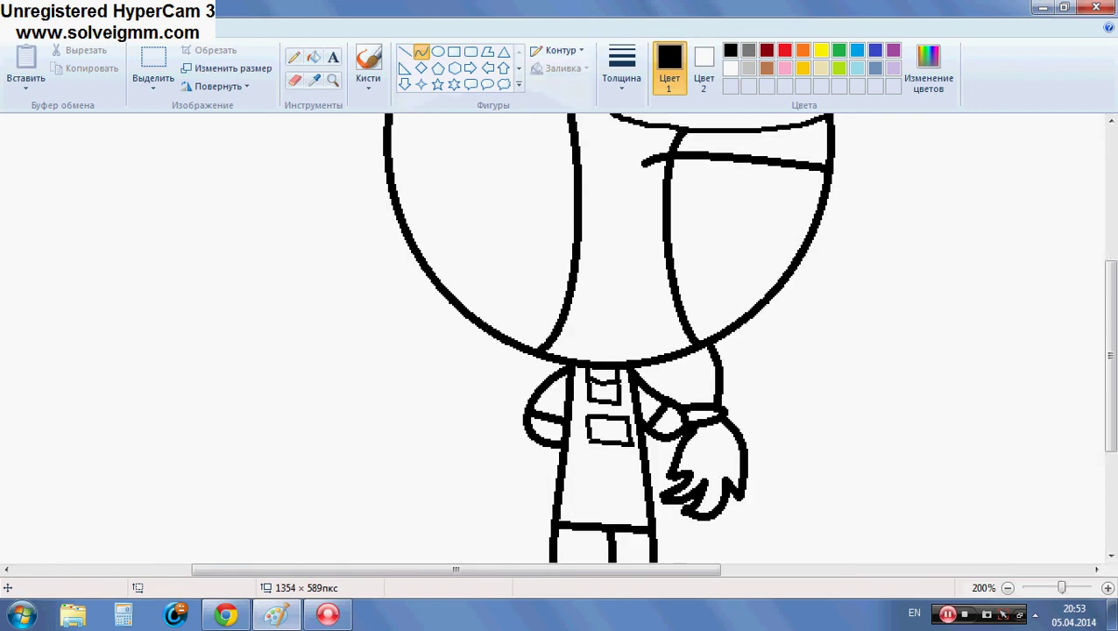
scroll(414, 198, up, 3)
key(ctrl+z)
key(ctrl+z)
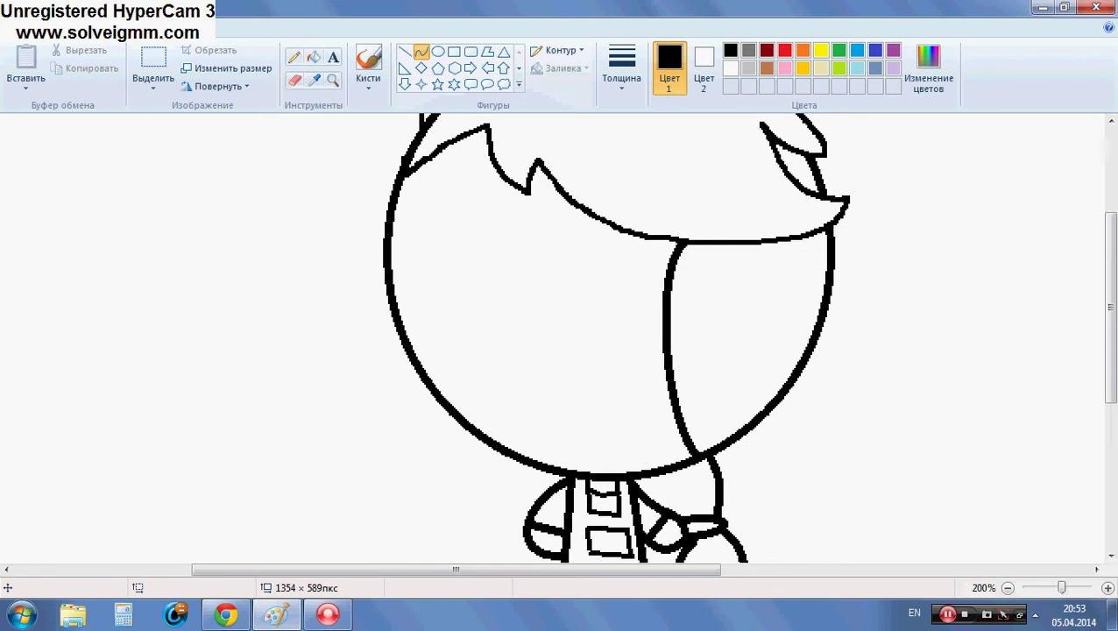
Step: Draw a right-bowed curve for the left eye from the fringe to the head's lower left edge
drag(555, 188, 510, 447)
mouse_move(550, 232)
mouse_down()
mouse_move(564, 436)
mouse_move(644, 317)
mouse_up()
scroll(641, 302, down, 3)
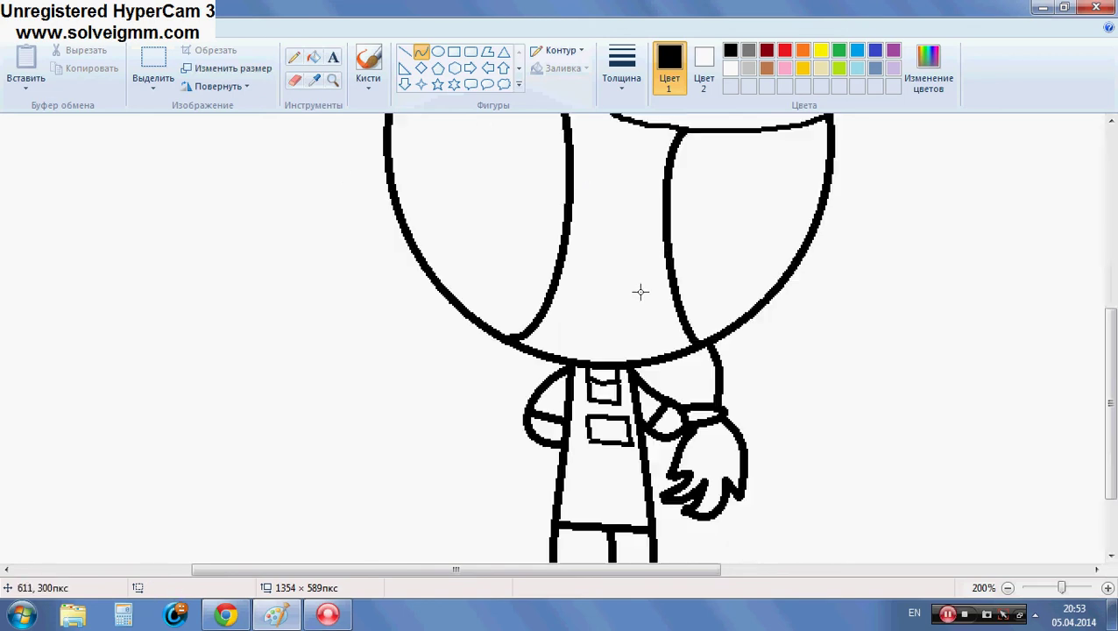
Step: Draw a sagging smile curve about 37 px wide with a thinner line, low on the face between the two eye curves
click(333, 79)
click(578, 229)
click(418, 234)
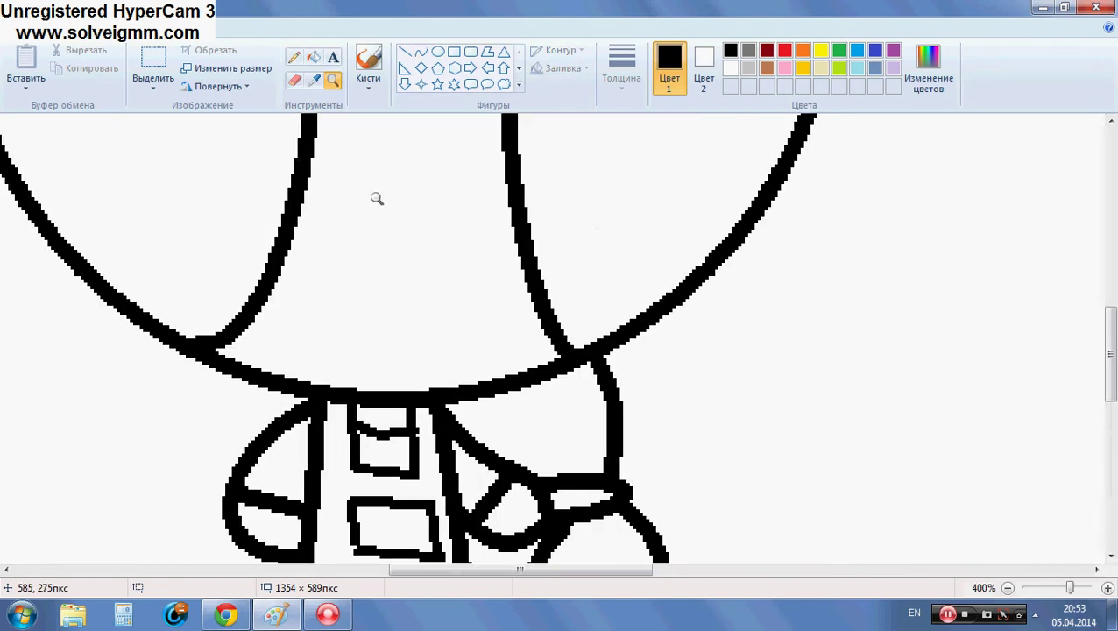
click(421, 52)
click(621, 66)
click(638, 154)
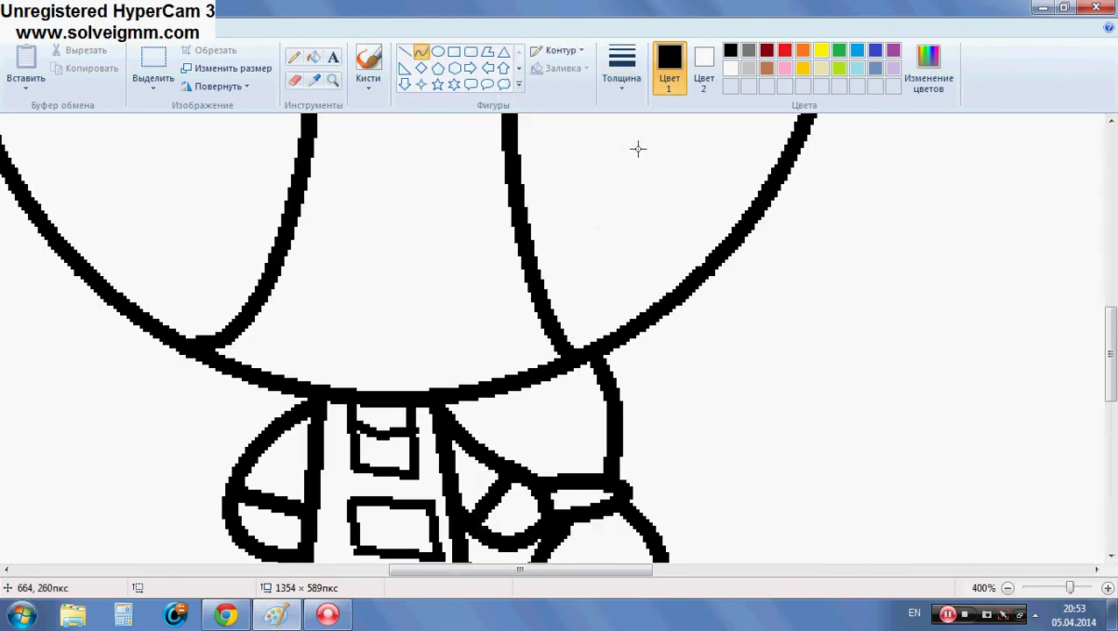
mouse_move(307, 250)
mouse_down()
mouse_move(419, 309)
mouse_move(432, 292)
mouse_up()
drag(316, 311, 378, 338)
mouse_move(425, 249)
mouse_down()
mouse_move(424, 236)
mouse_move(427, 259)
mouse_up()
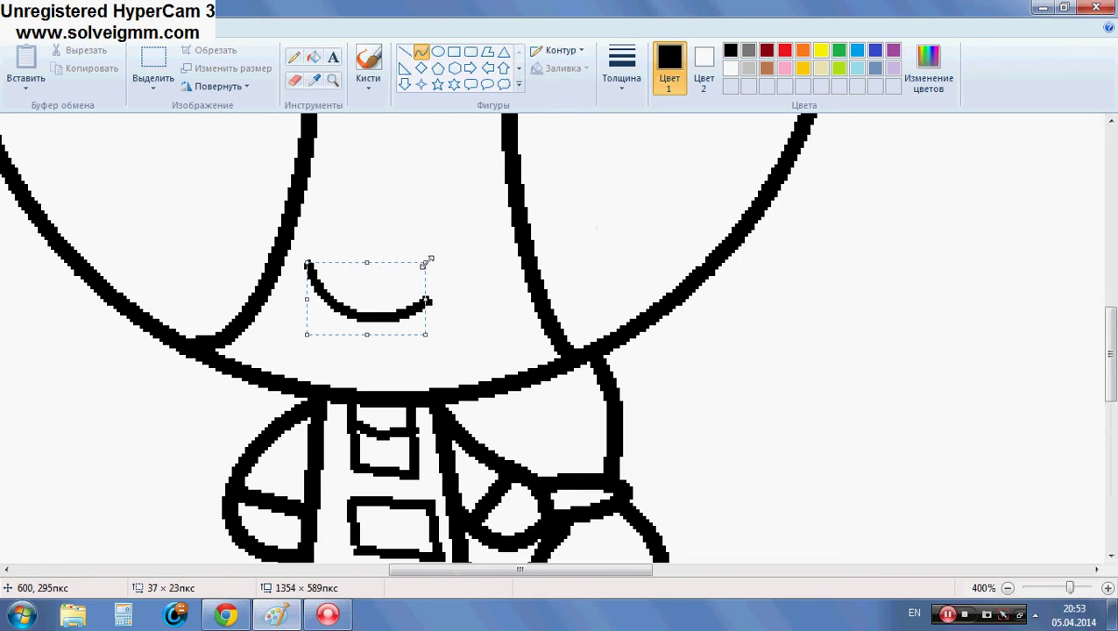
click(465, 180)
Step: Close the mouth with a deeper sagging curve joining both ends of the smile line
scroll(465, 179, up, 5)
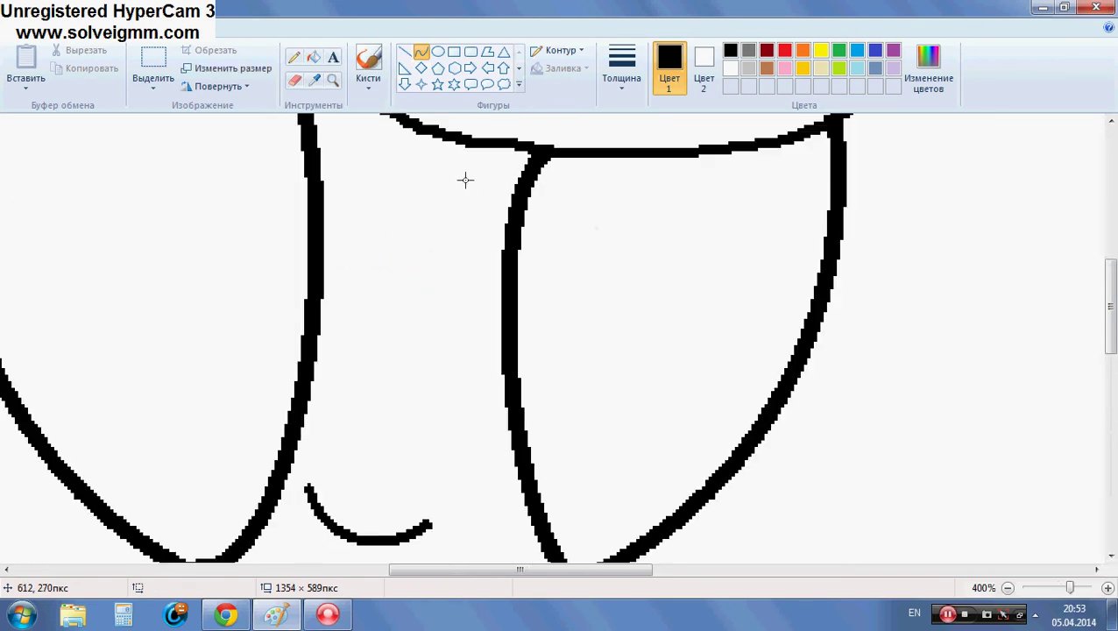
click(437, 51)
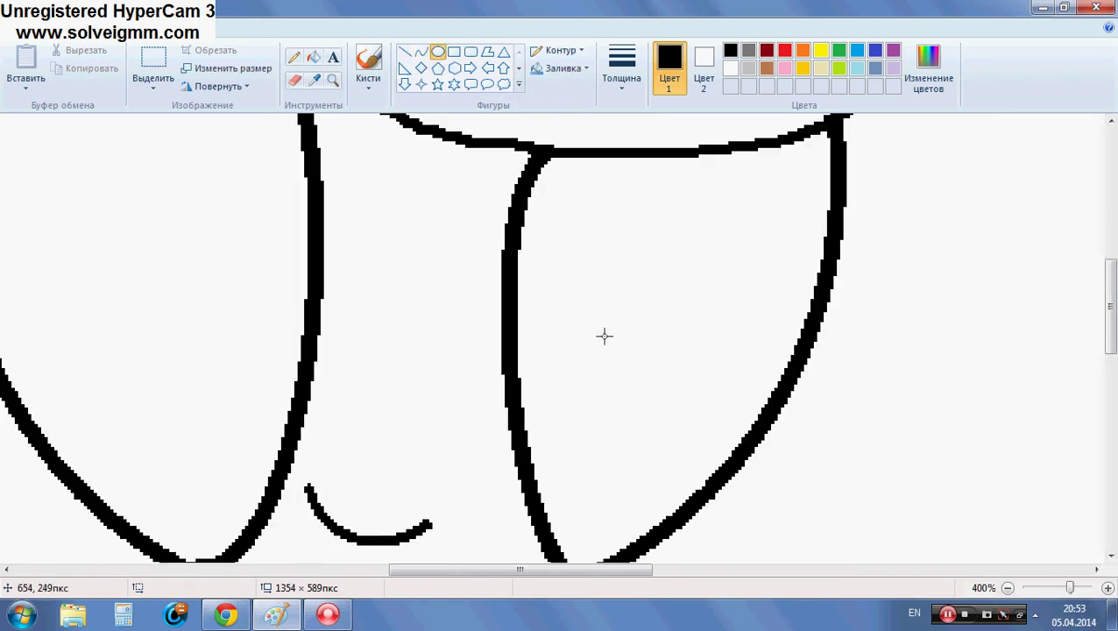
scroll(604, 332, down, 3)
click(422, 51)
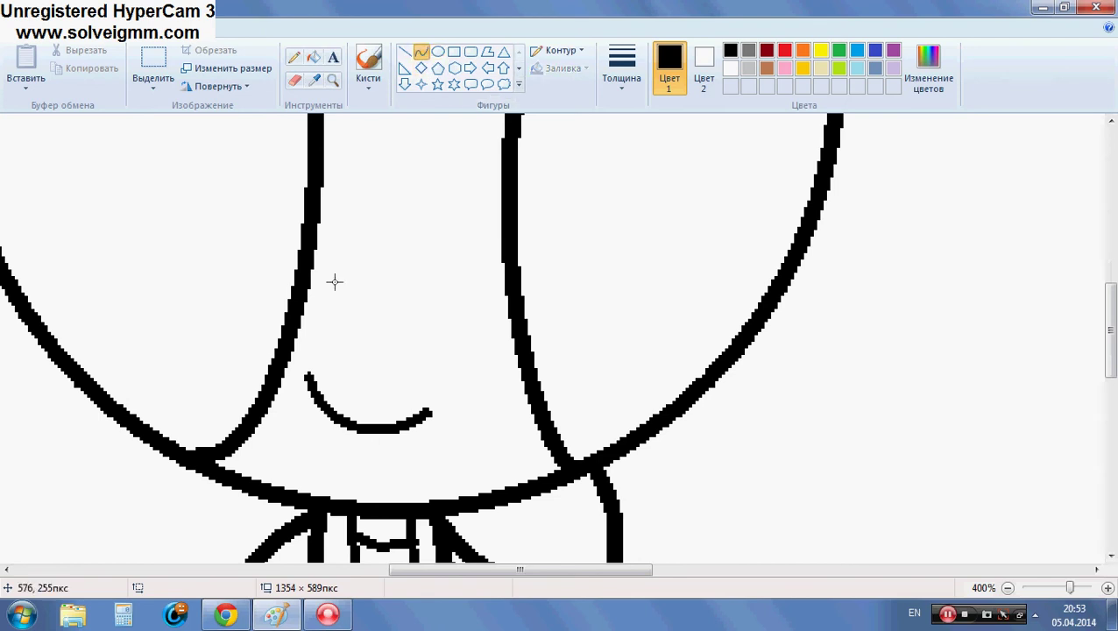
drag(311, 378, 425, 413)
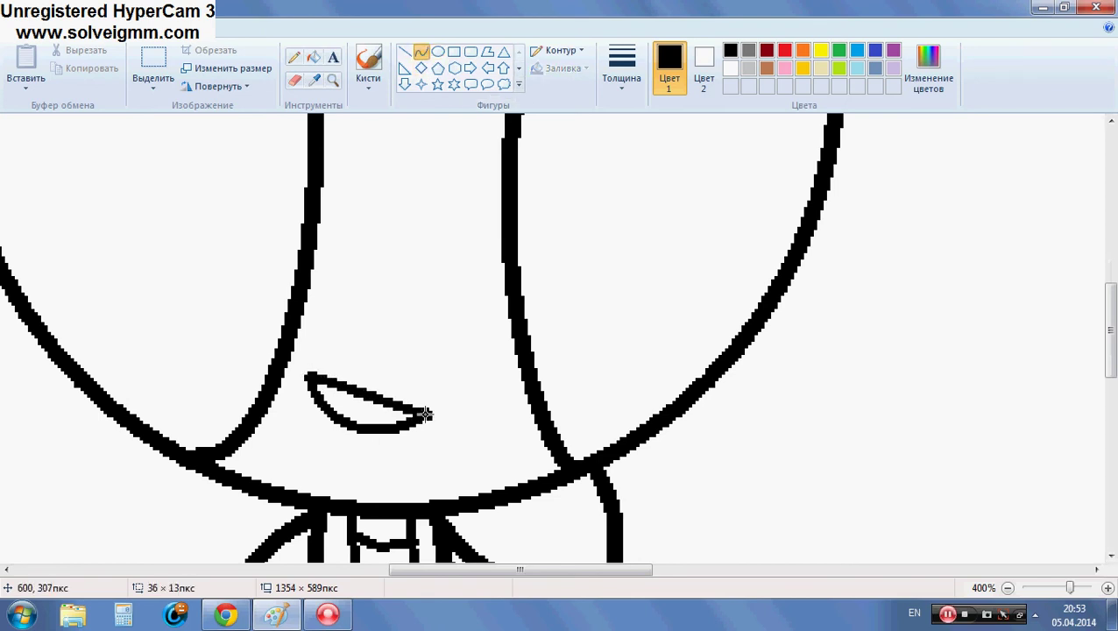
mouse_move(369, 388)
mouse_down()
mouse_move(315, 413)
mouse_move(285, 467)
mouse_move(398, 508)
mouse_move(369, 497)
mouse_up()
click(429, 302)
scroll(427, 302, down, 3)
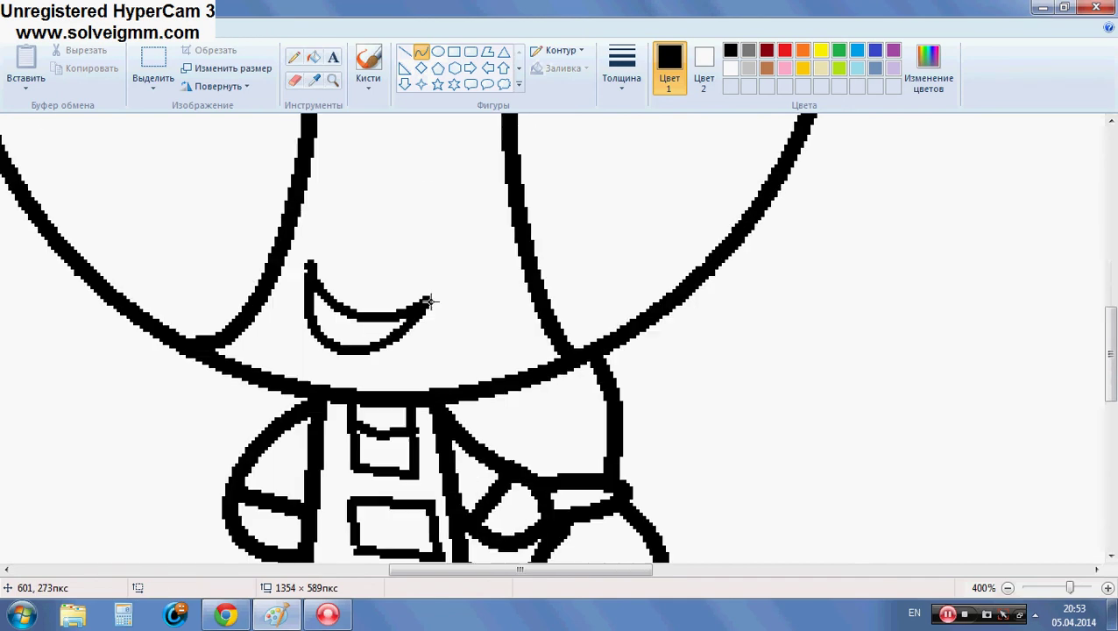
Step: Divide the inside of the mouth with two short slanted lines, the left one about 6 × 7 px
click(404, 51)
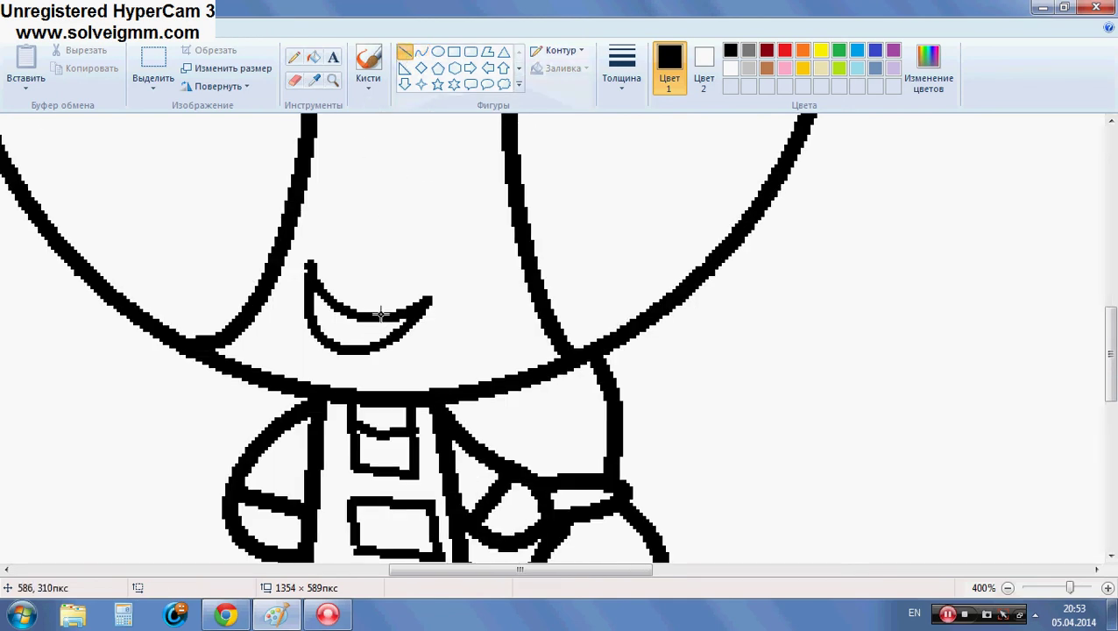
mouse_move(381, 313)
mouse_down()
mouse_move(370, 342)
mouse_move(323, 330)
mouse_up()
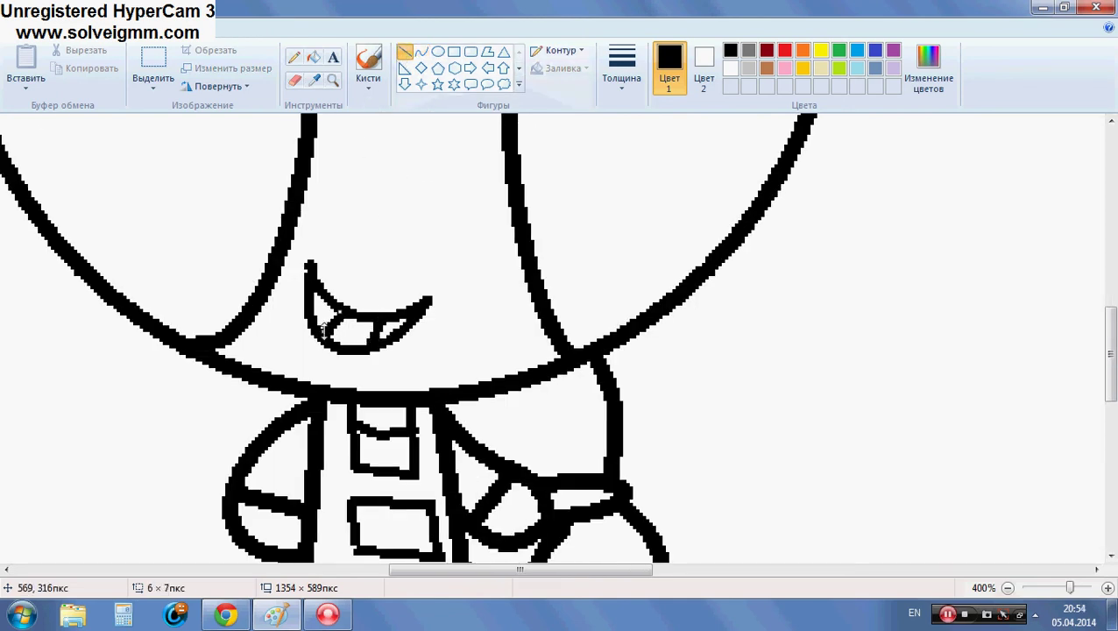
scroll(426, 243, up, 6)
click(333, 80)
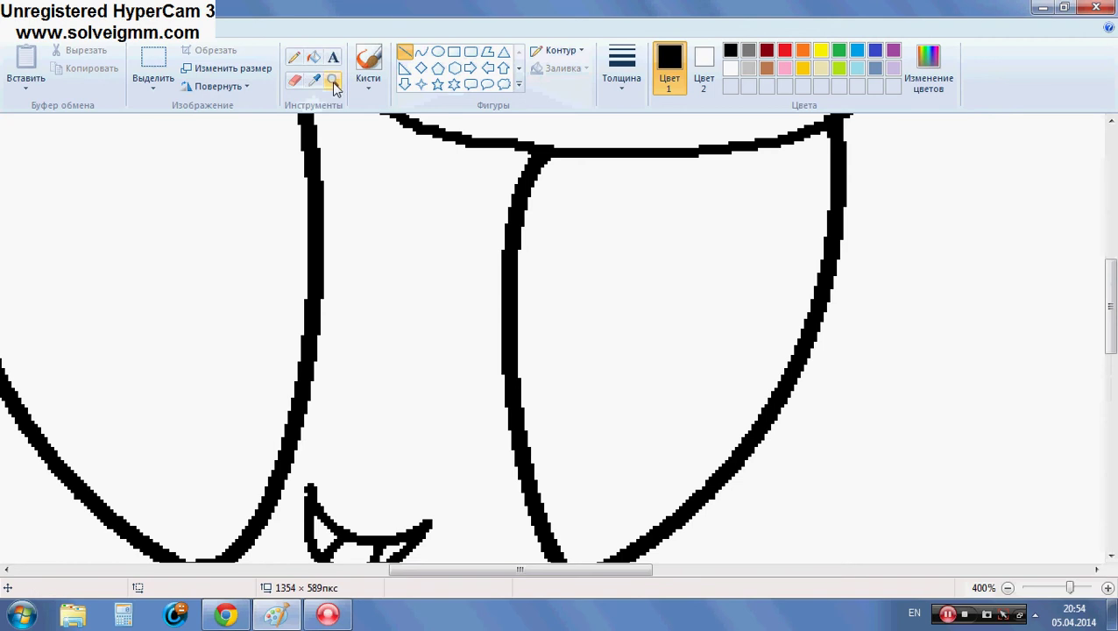
right_click(337, 222)
right_click(337, 222)
right_click(339, 224)
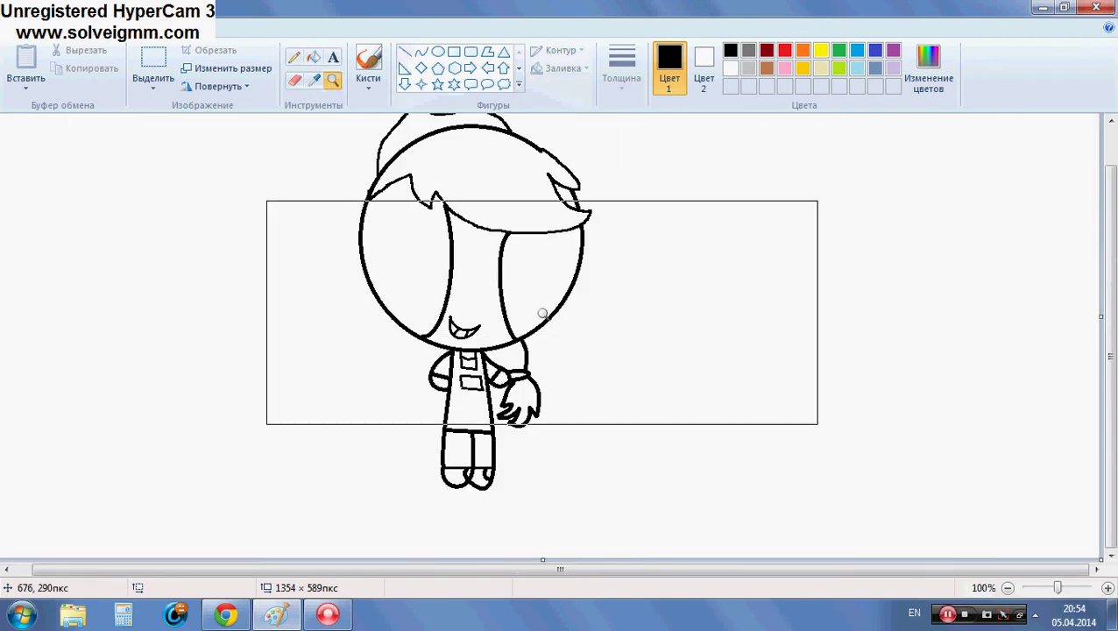
Step: Draw a small upward-arching curve for the closed right eye, using the Curve tool with the second-thinnest line
click(404, 52)
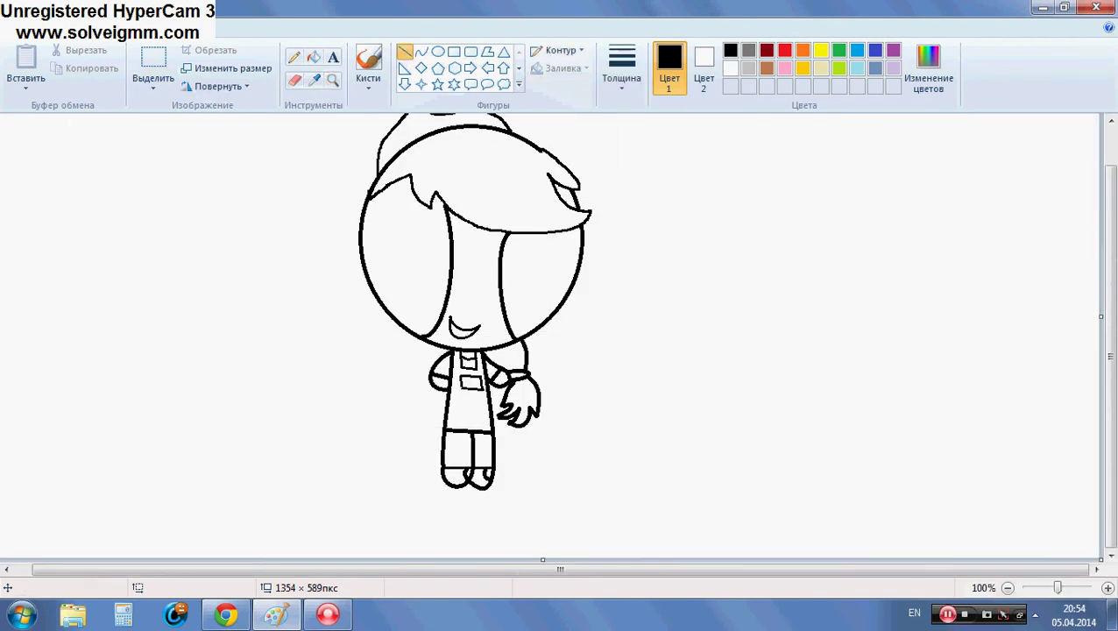
click(438, 52)
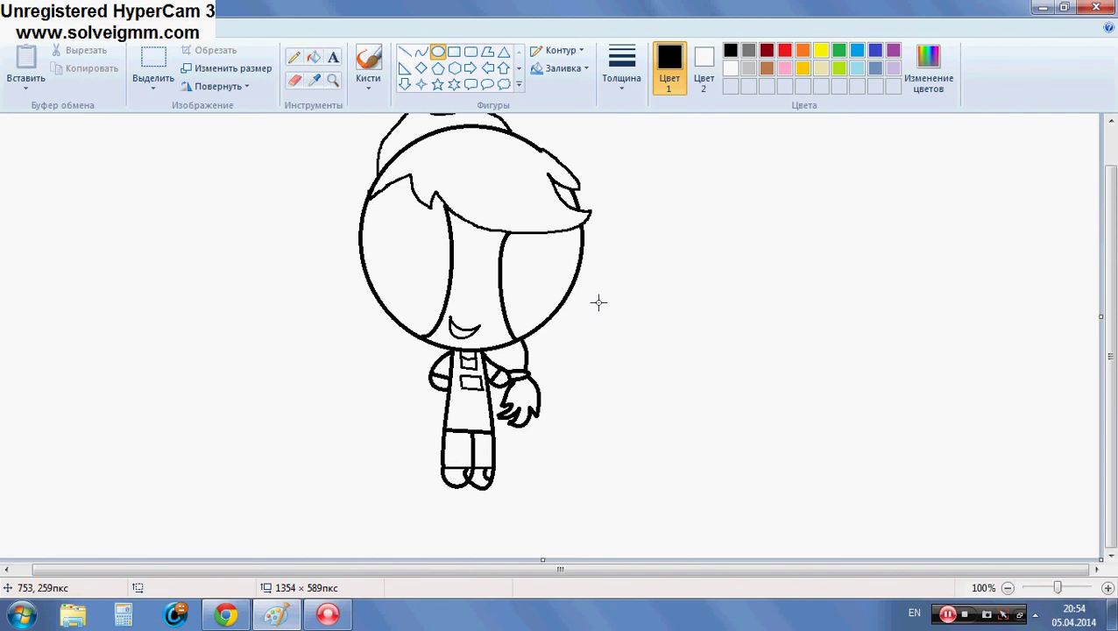
click(421, 52)
click(621, 88)
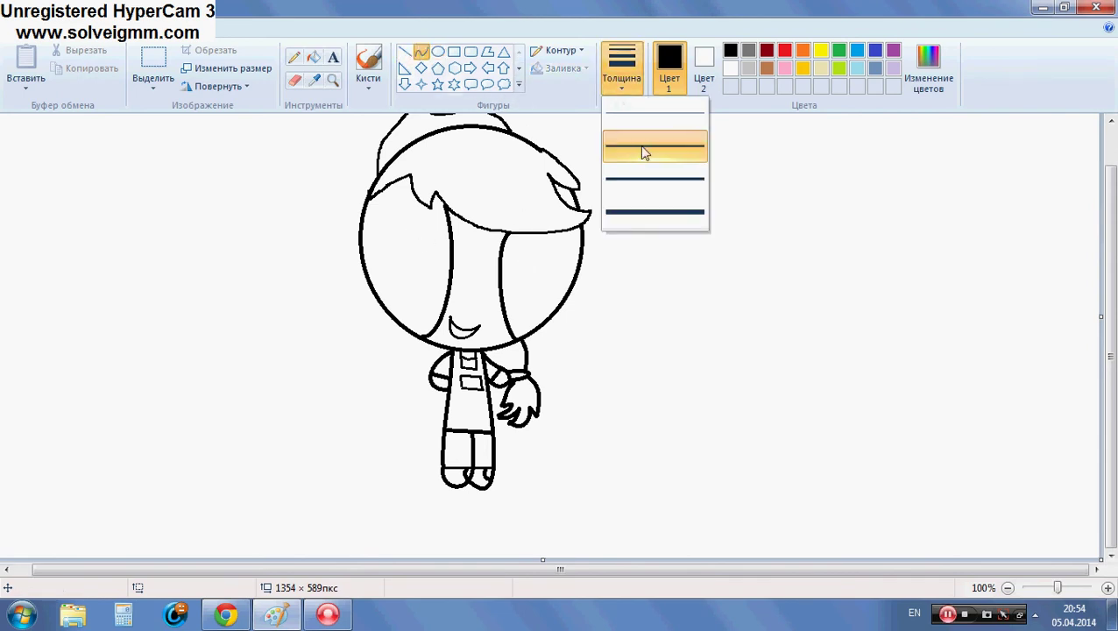
click(644, 148)
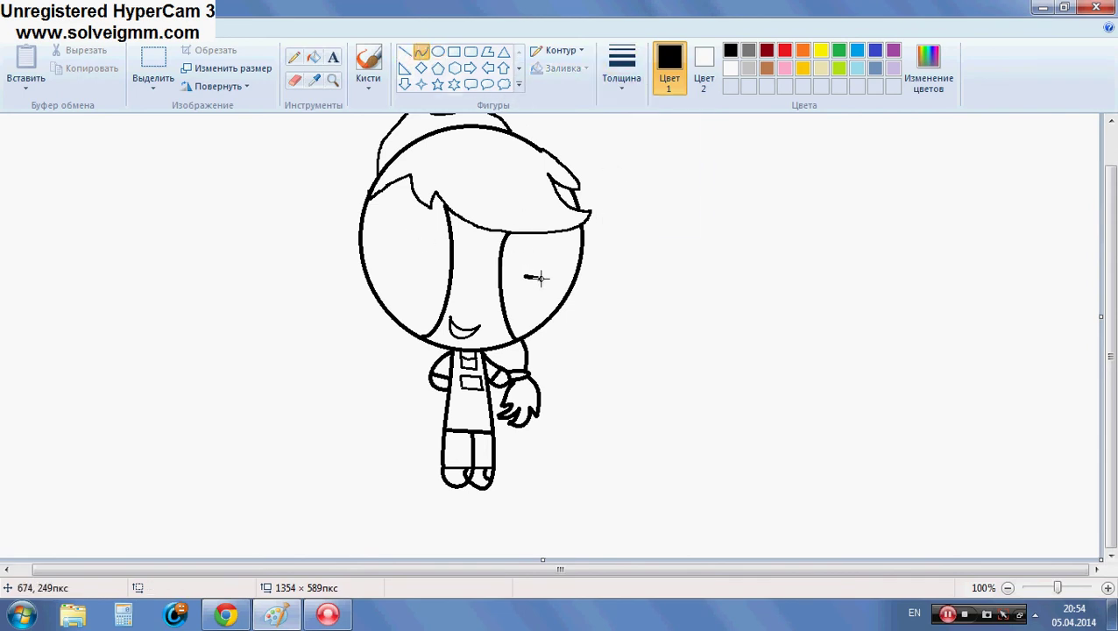
mouse_move(538, 277)
mouse_down()
mouse_move(553, 278)
mouse_move(549, 264)
mouse_up()
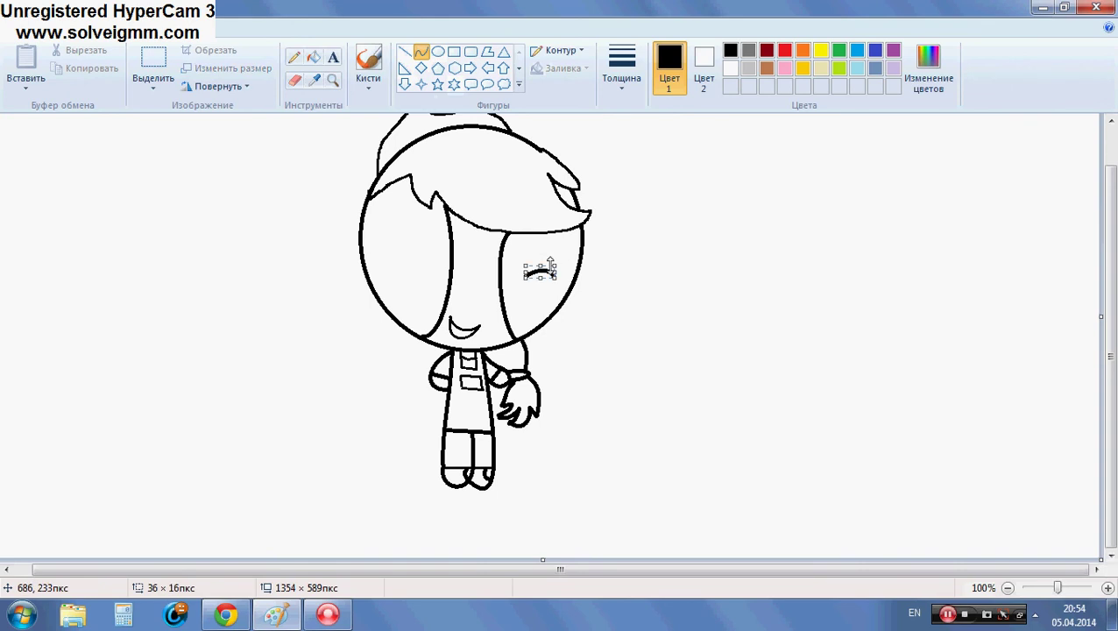
Step: Try to draw a half-round curve against the inner edge of the left eye
click(333, 80)
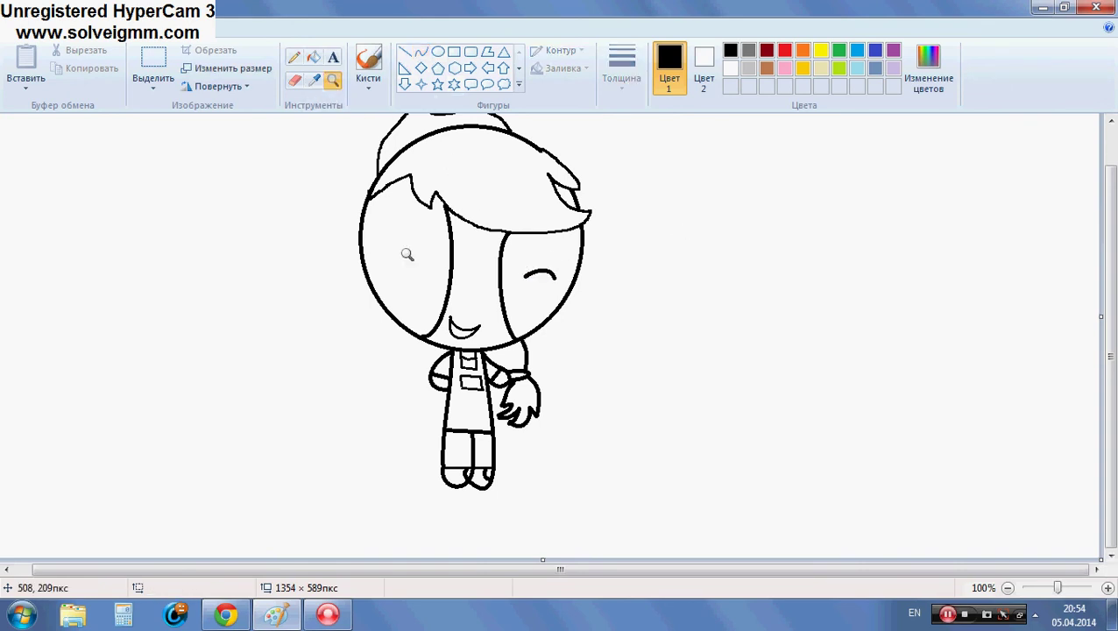
click(412, 256)
click(446, 263)
click(424, 53)
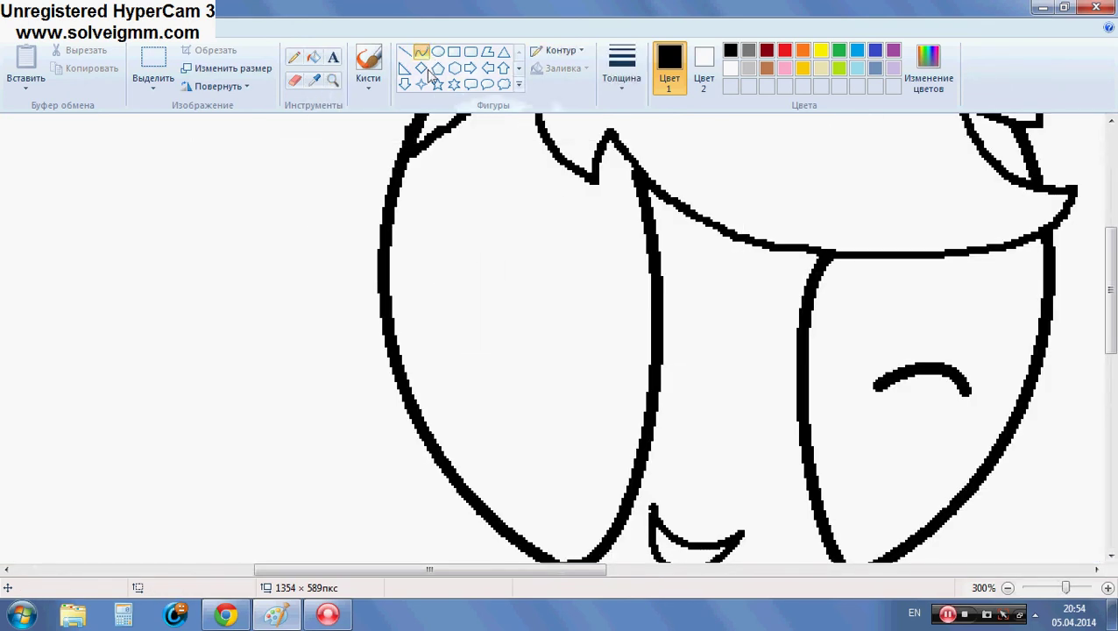
drag(646, 251, 652, 346)
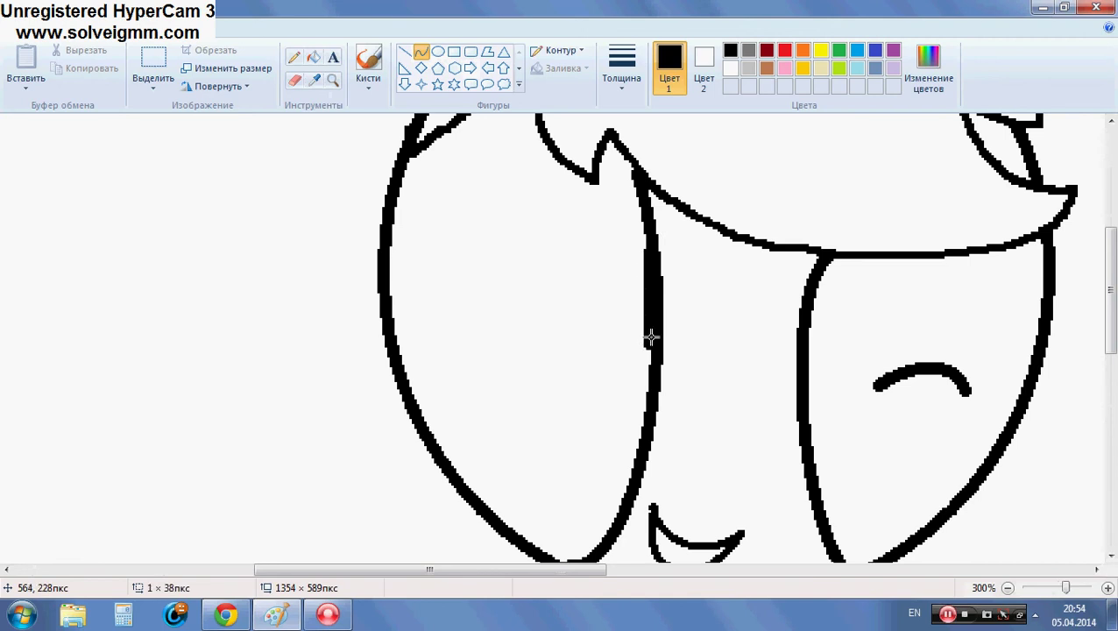
mouse_move(646, 293)
mouse_down()
mouse_move(564, 262)
mouse_move(575, 359)
mouse_up()
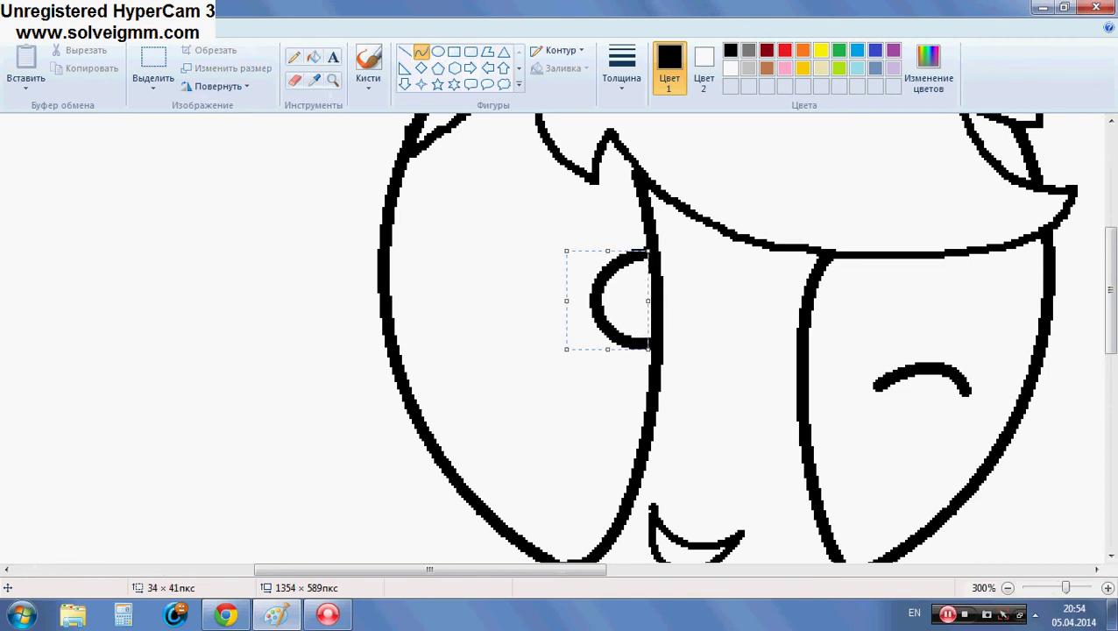
key(ctrl+z)
Step: Draw a small upright ellipse inside the left eye, touching its inner edge, as the eye highlight
click(437, 50)
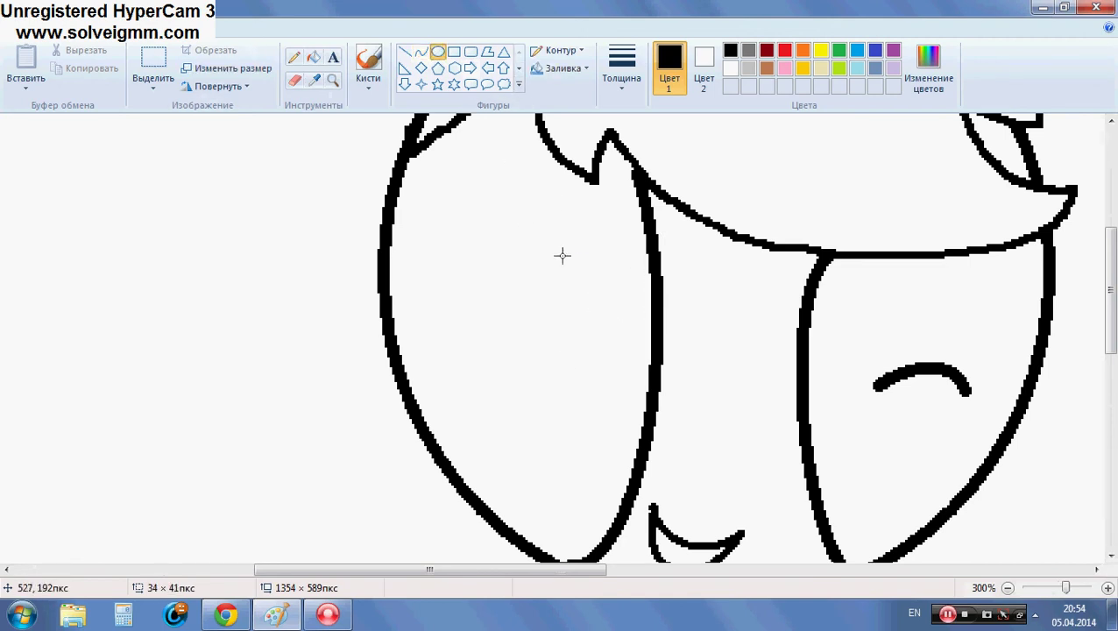
drag(587, 266, 655, 355)
click(706, 270)
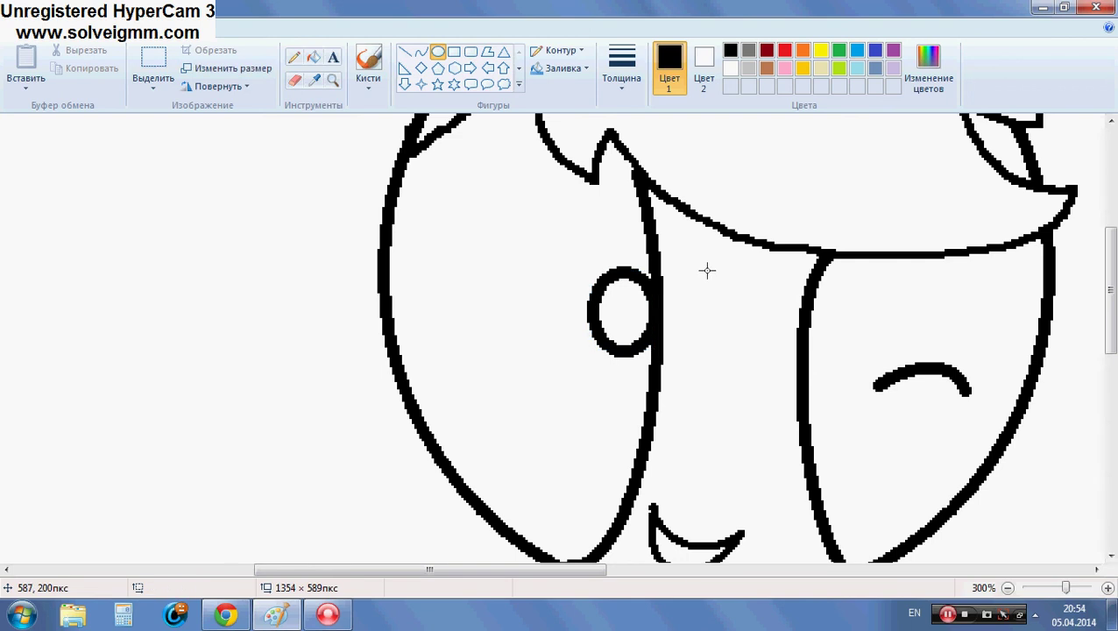
Step: Draw a large left-bulging curve around the highlight ellipse, with both ends on the left eye's inner edge
click(420, 51)
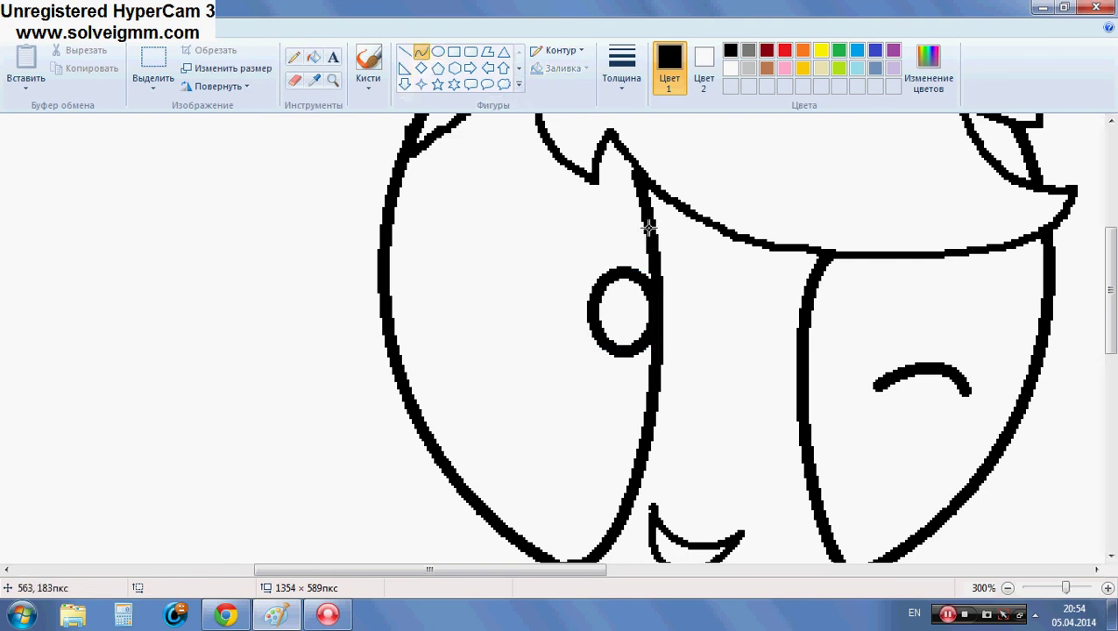
drag(649, 226, 644, 462)
drag(656, 304, 534, 202)
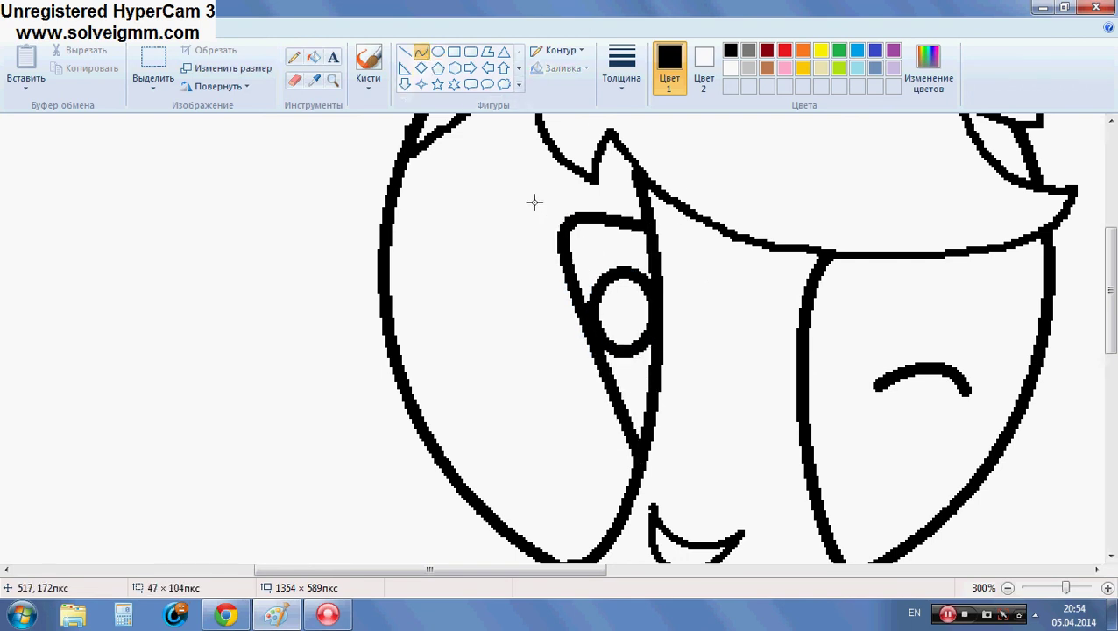
drag(482, 281, 467, 369)
click(718, 324)
Step: Fill the left eye's iris around the highlight, the mouth and both shoes with black
scroll(723, 326, down, 2)
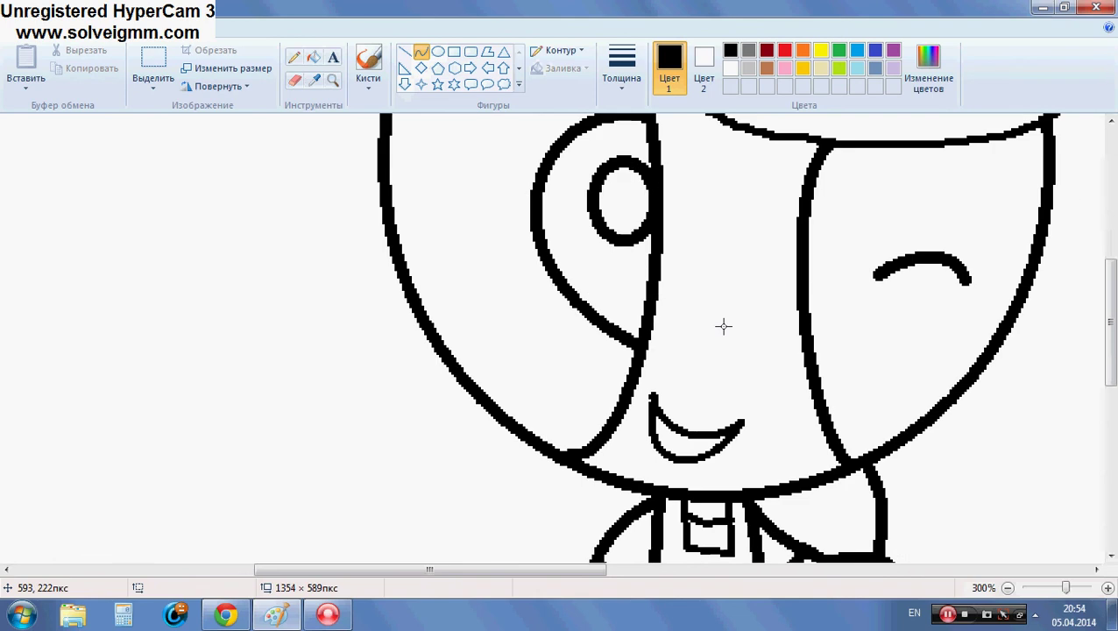
click(332, 80)
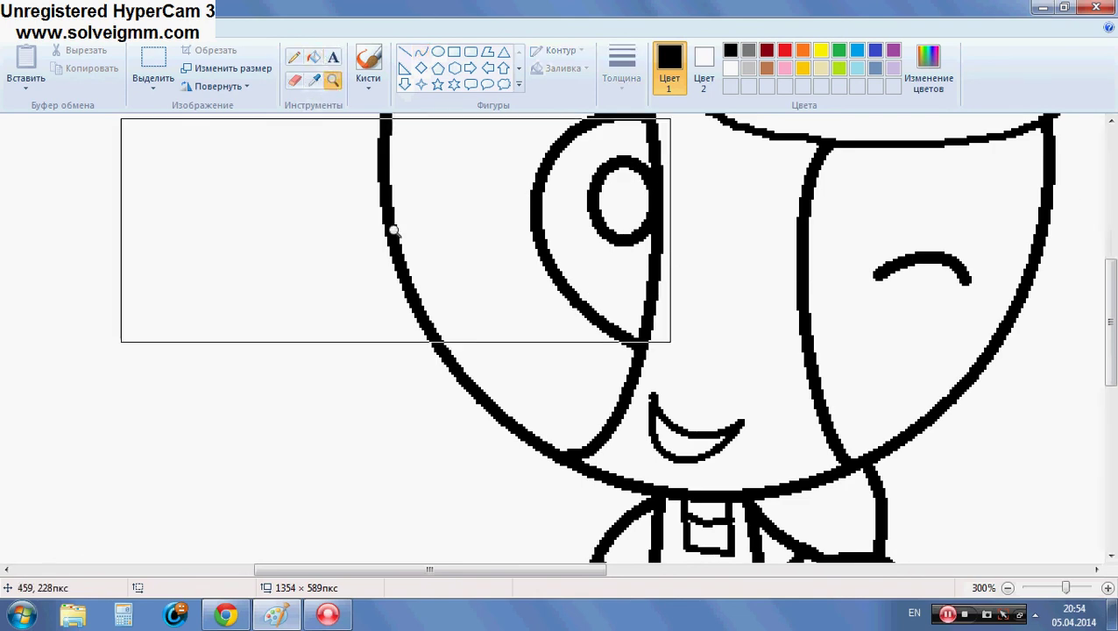
right_click(392, 226)
right_click(392, 228)
click(314, 58)
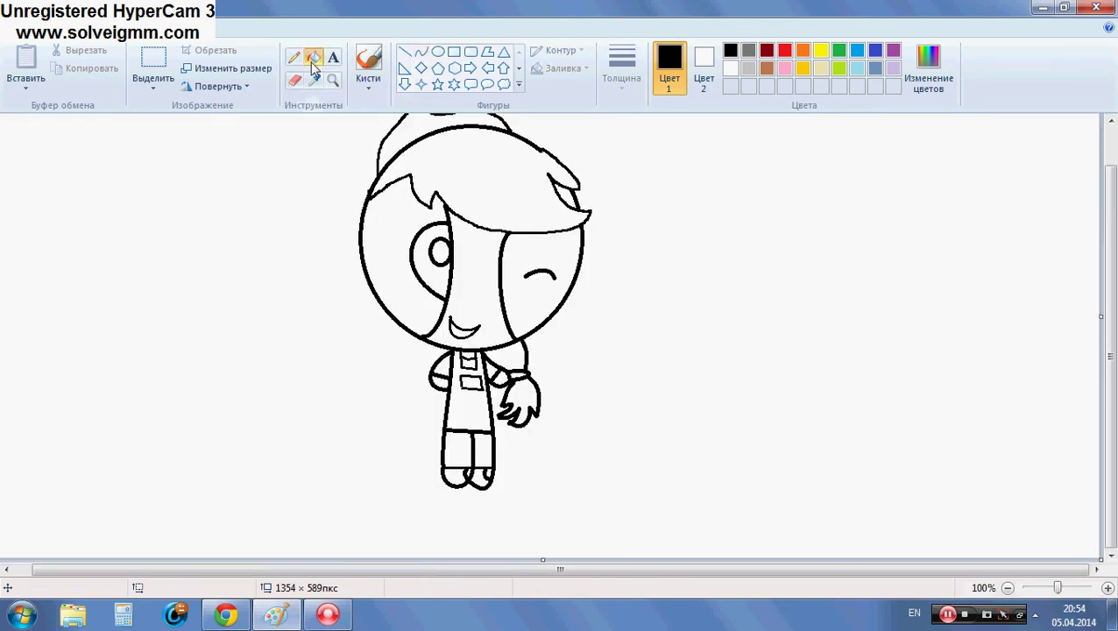
click(440, 280)
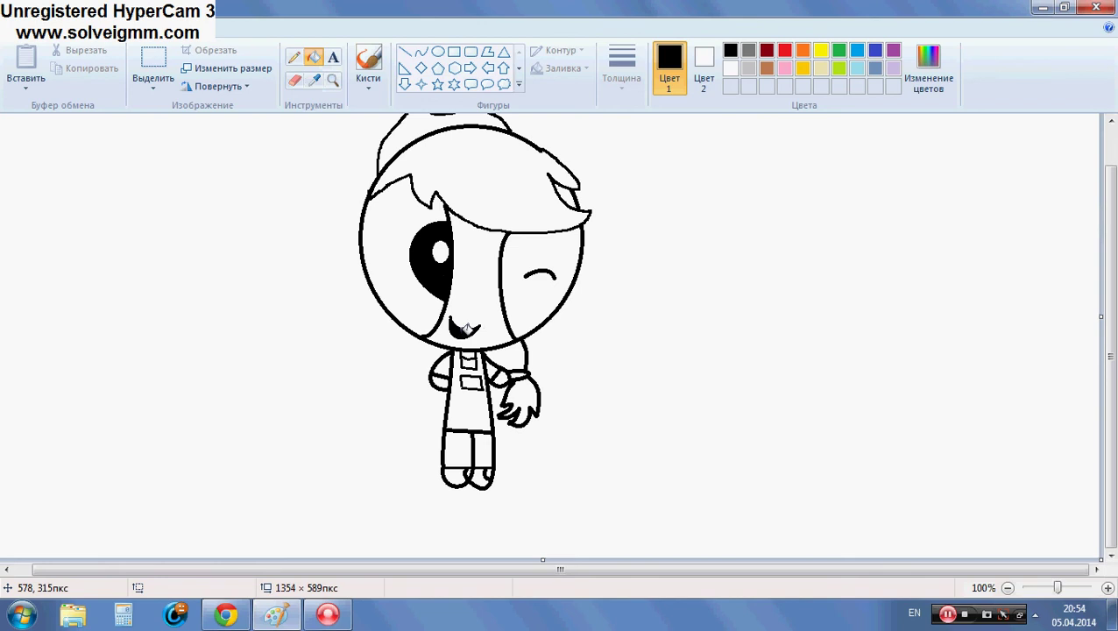
click(462, 472)
click(481, 477)
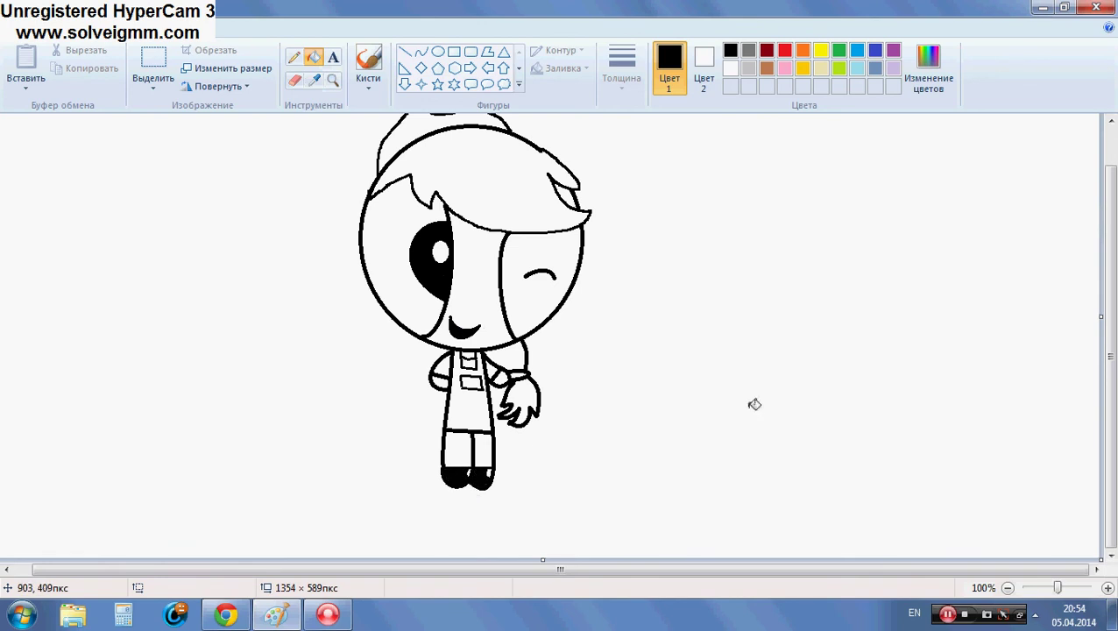
Step: Fill the hair tie with red, and the fringe and both parts of the tied hair with yellow
scroll(759, 403, up, 2)
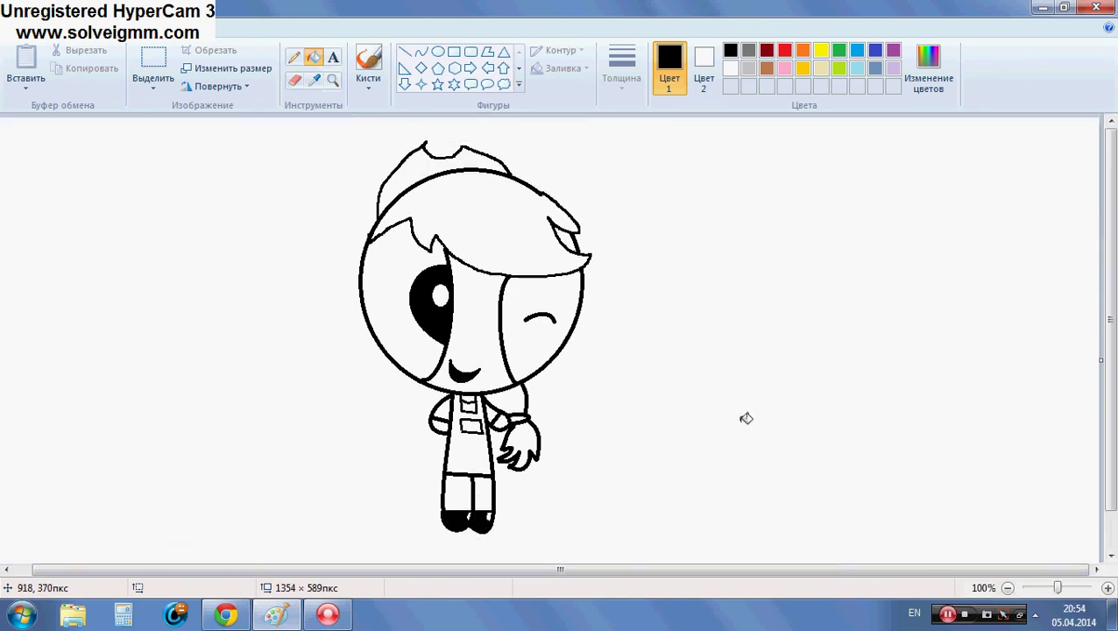
click(784, 50)
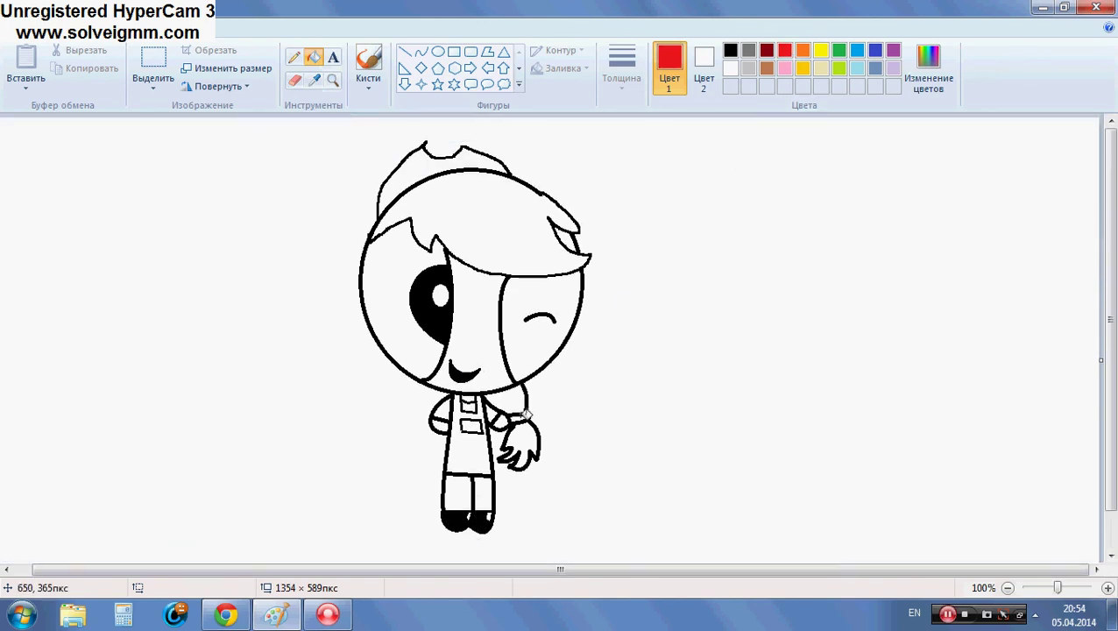
click(820, 51)
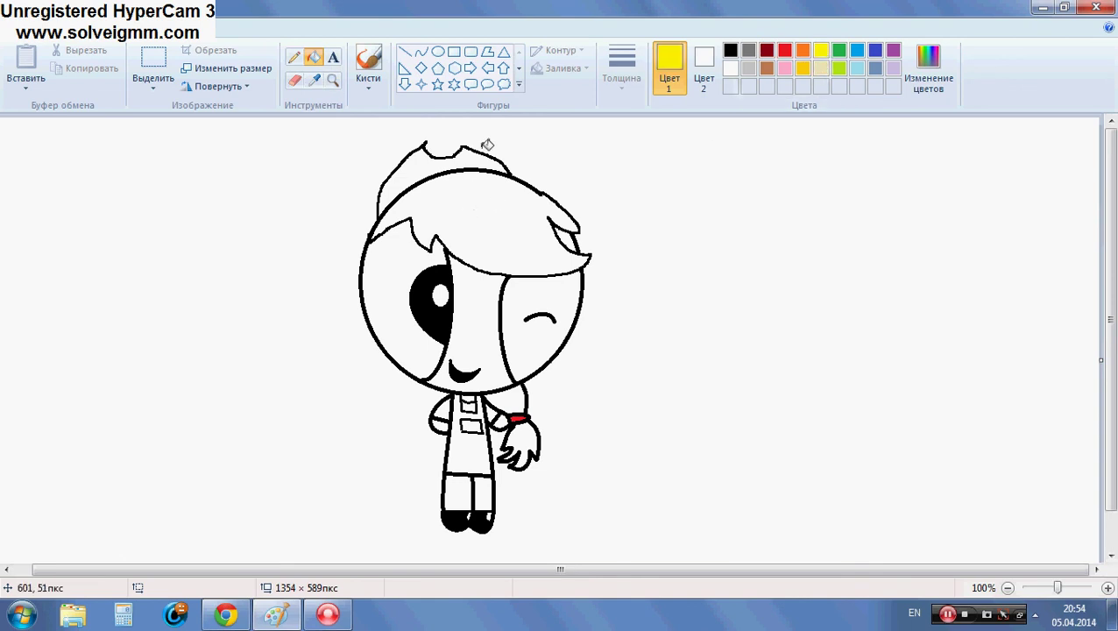
click(500, 214)
click(530, 440)
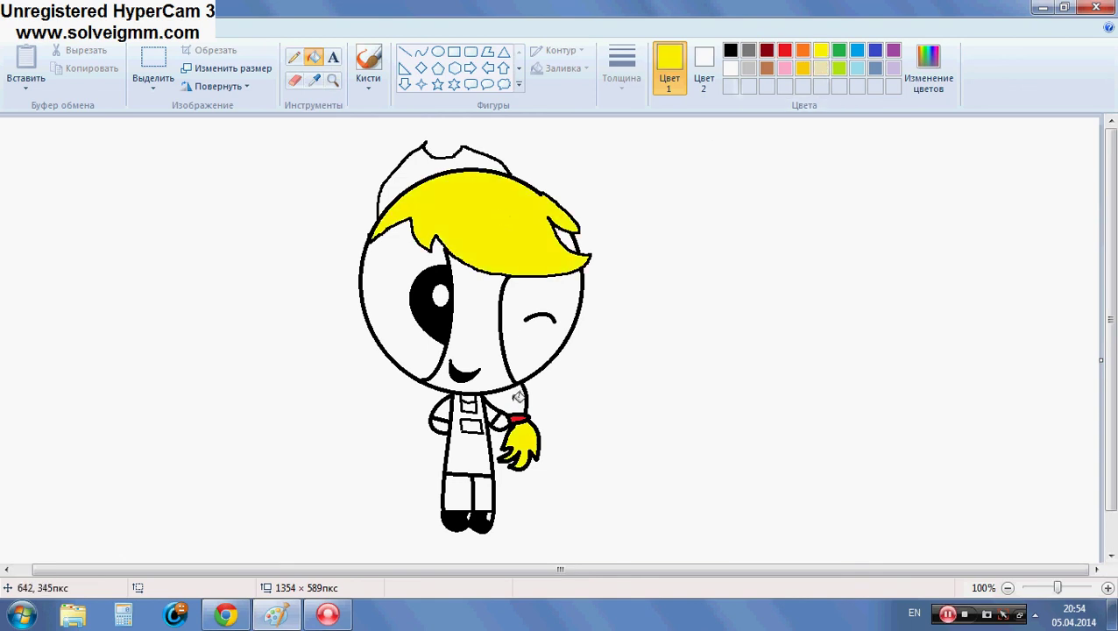
click(517, 396)
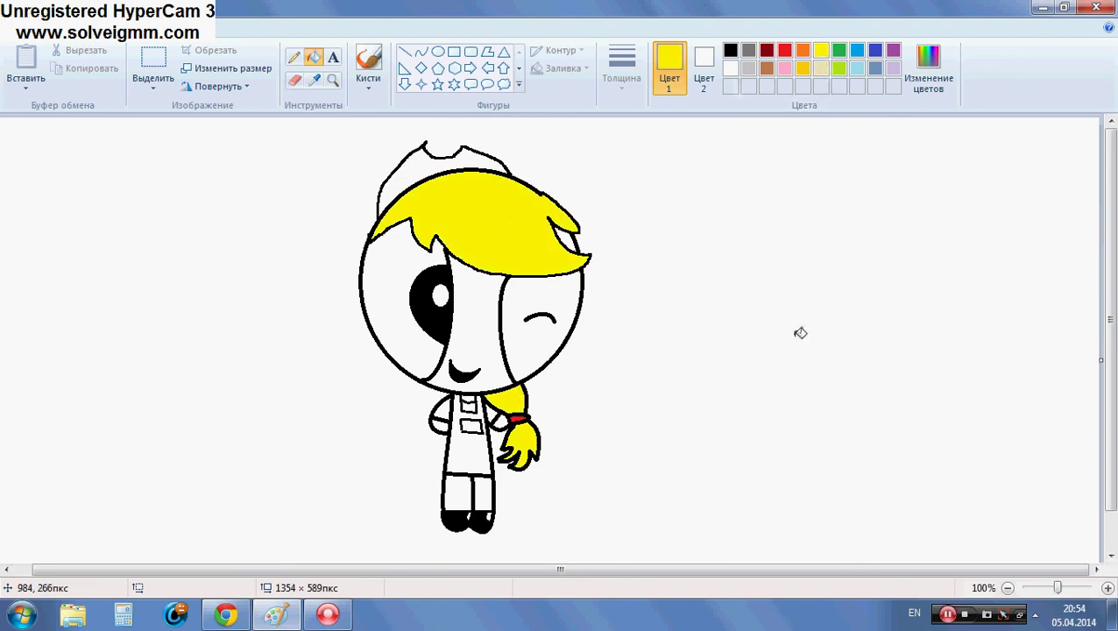
Step: Fill the hat with brown and the overalls with grey-blue
click(766, 68)
click(438, 163)
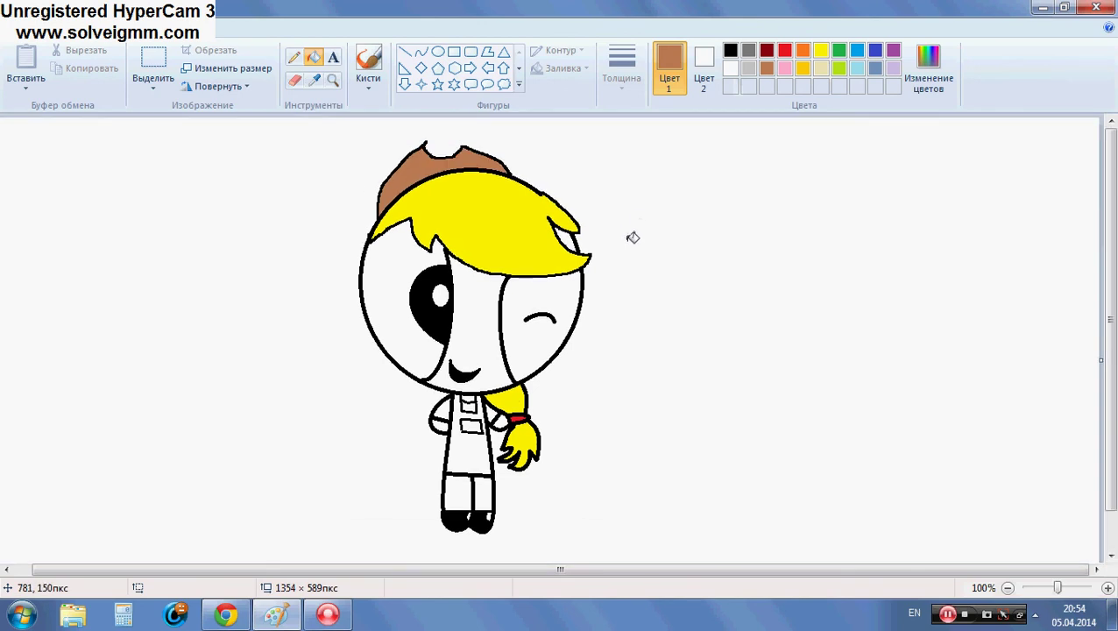
scroll(632, 237, down, 1)
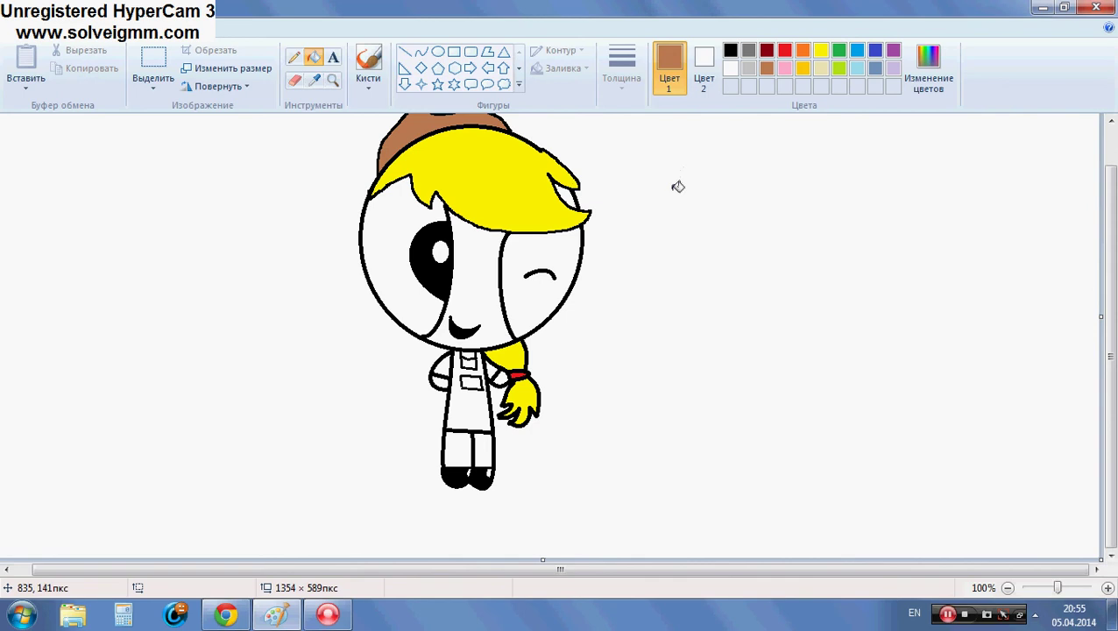
click(879, 70)
click(459, 407)
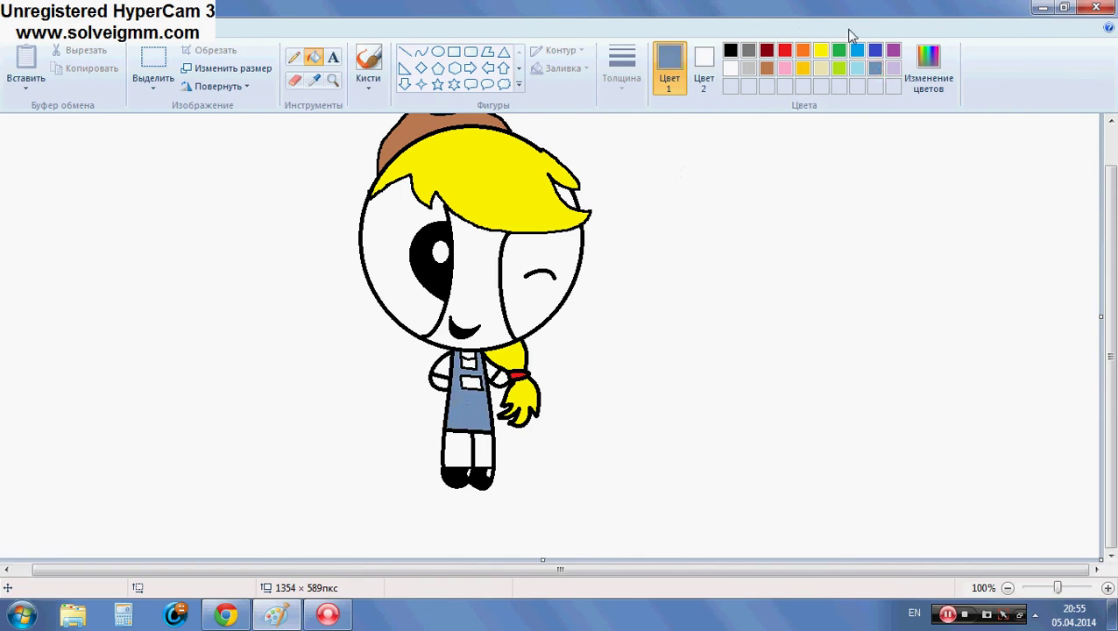
Step: Try a red fill on the overalls' pocket and the shirt area above it, then undo both fills
click(785, 50)
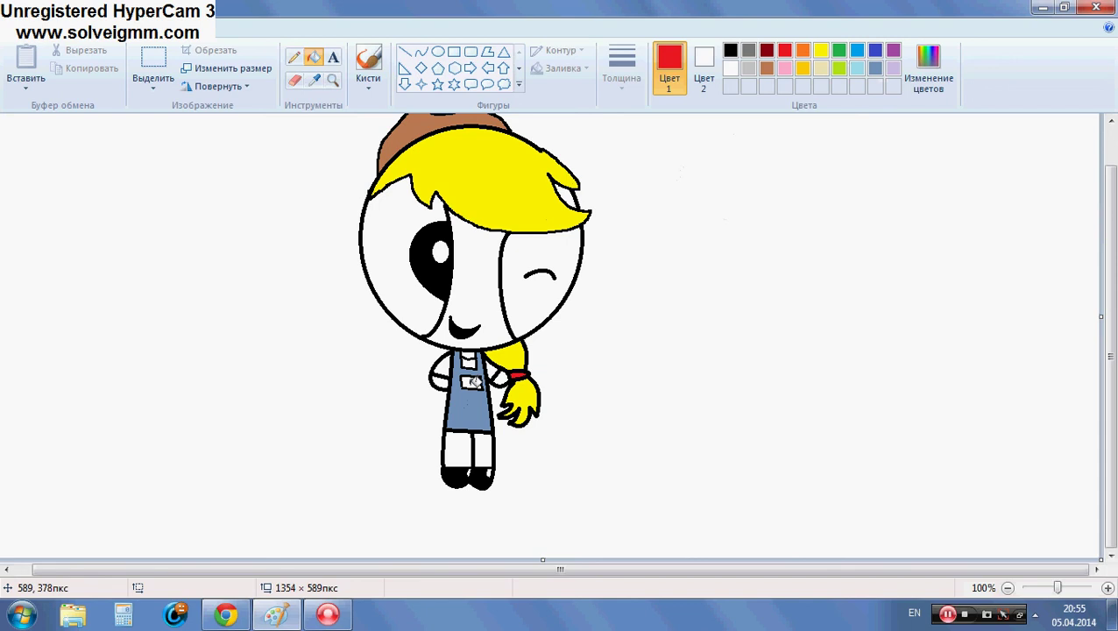
click(473, 382)
click(470, 363)
key(ctrl+z)
key(ctrl+z)
Step: Fill the overalls' pocket, the shirt area above it and the sleeves with gold
click(802, 68)
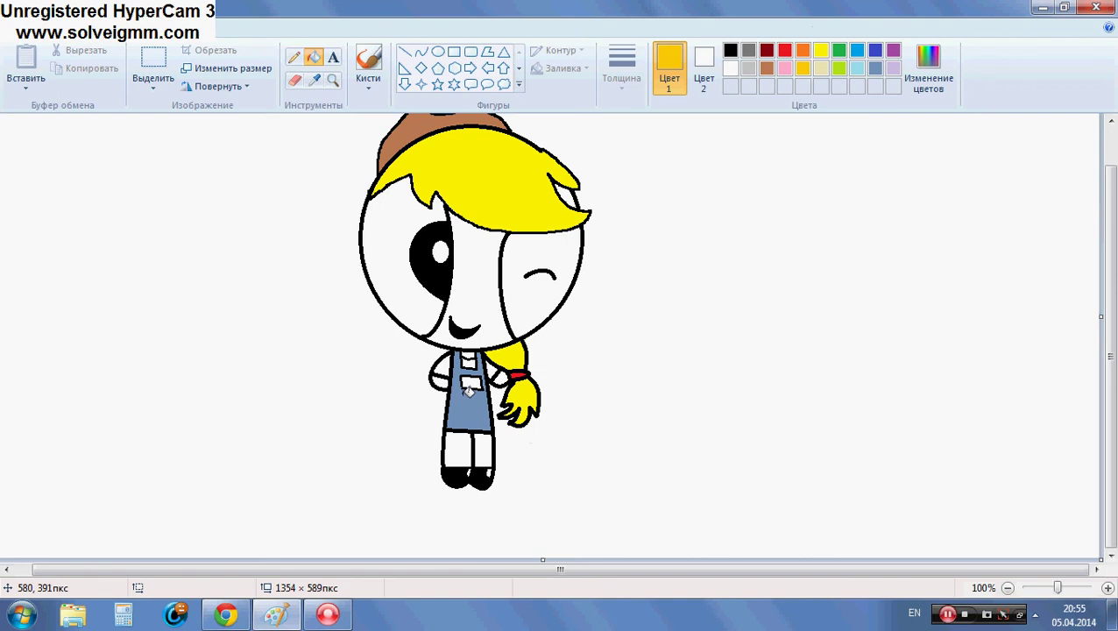
click(470, 383)
click(471, 360)
click(448, 361)
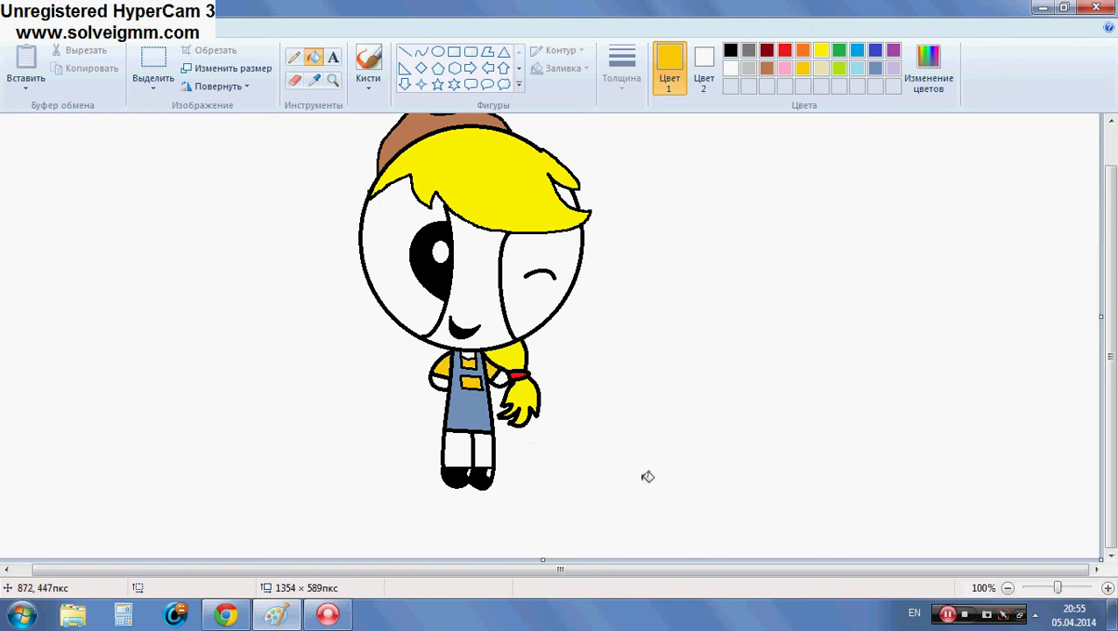
Step: Create a darker lime shade with brightness about 106 and add it to the custom colours
click(333, 81)
click(439, 267)
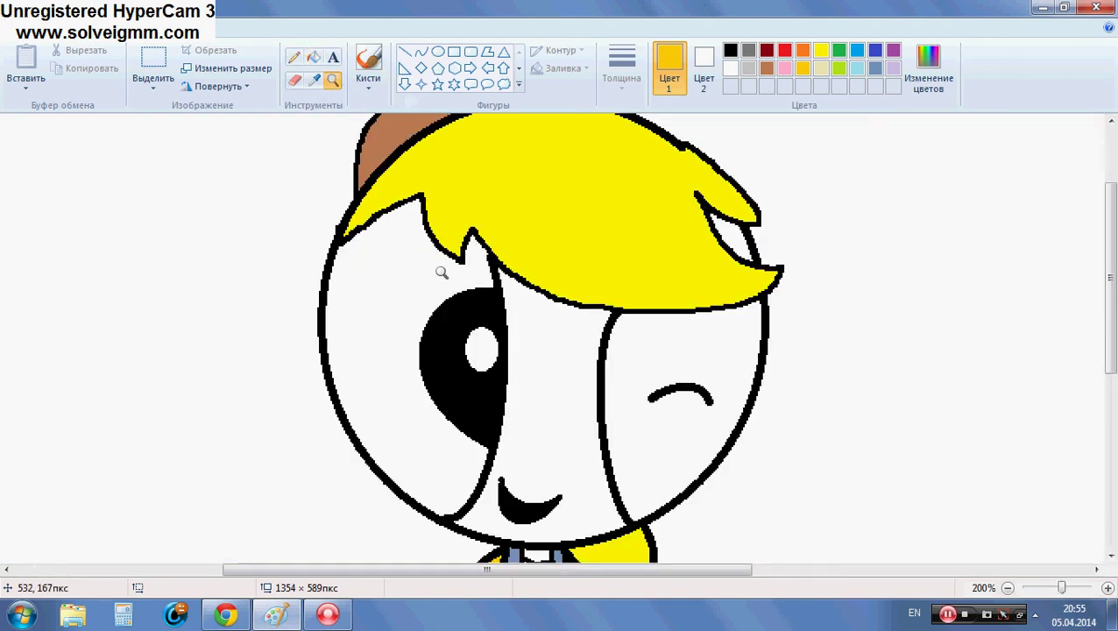
click(451, 282)
click(839, 68)
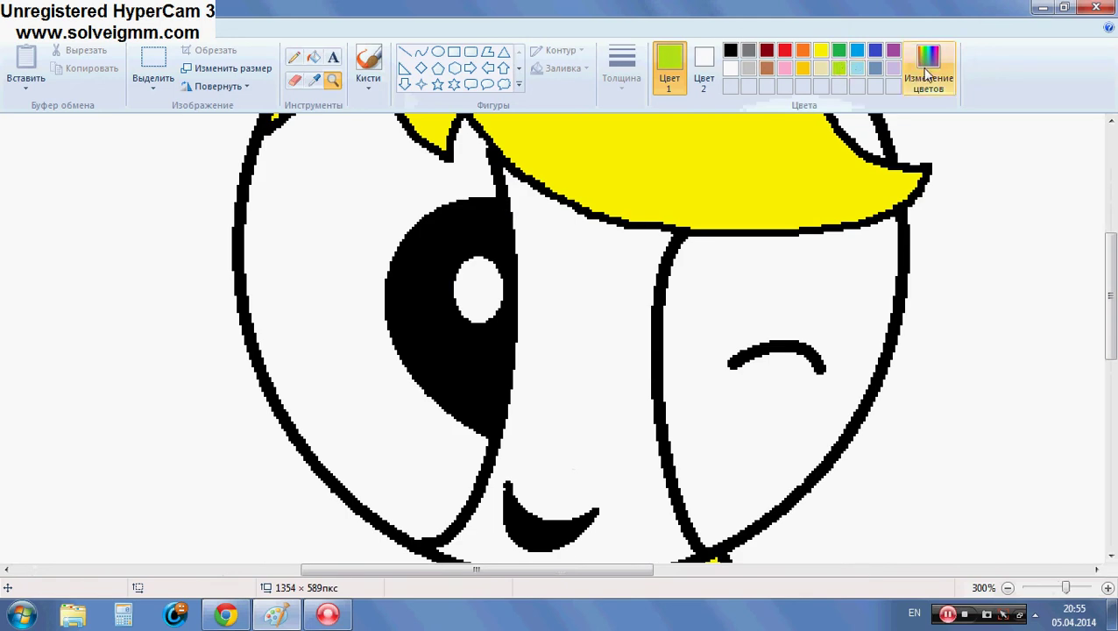
click(928, 65)
click(738, 279)
drag(736, 276, 737, 280)
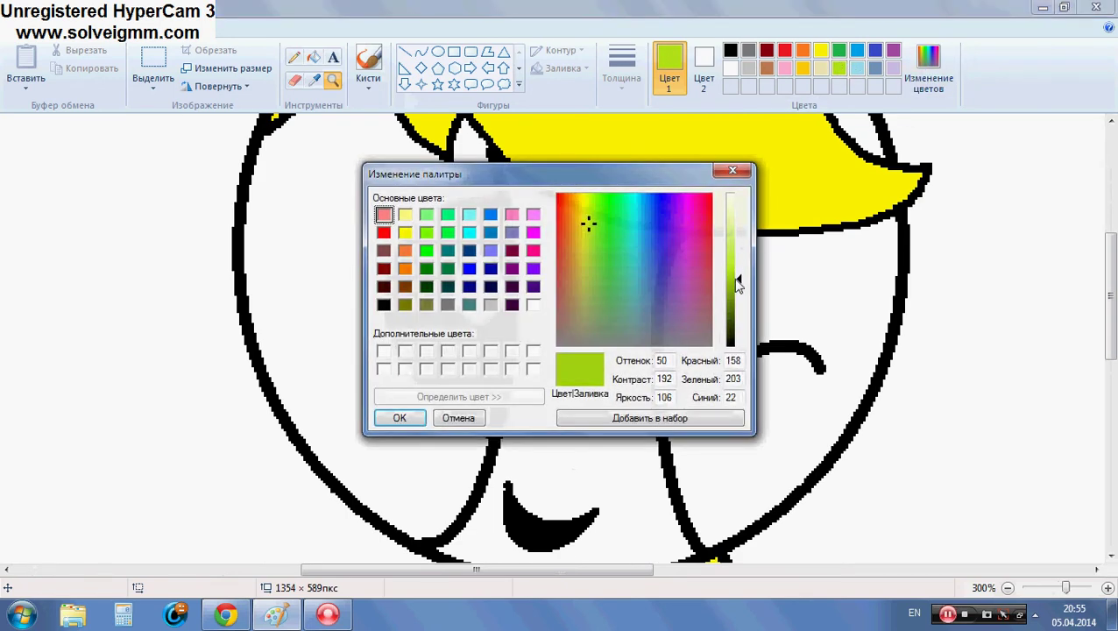
click(627, 420)
click(398, 417)
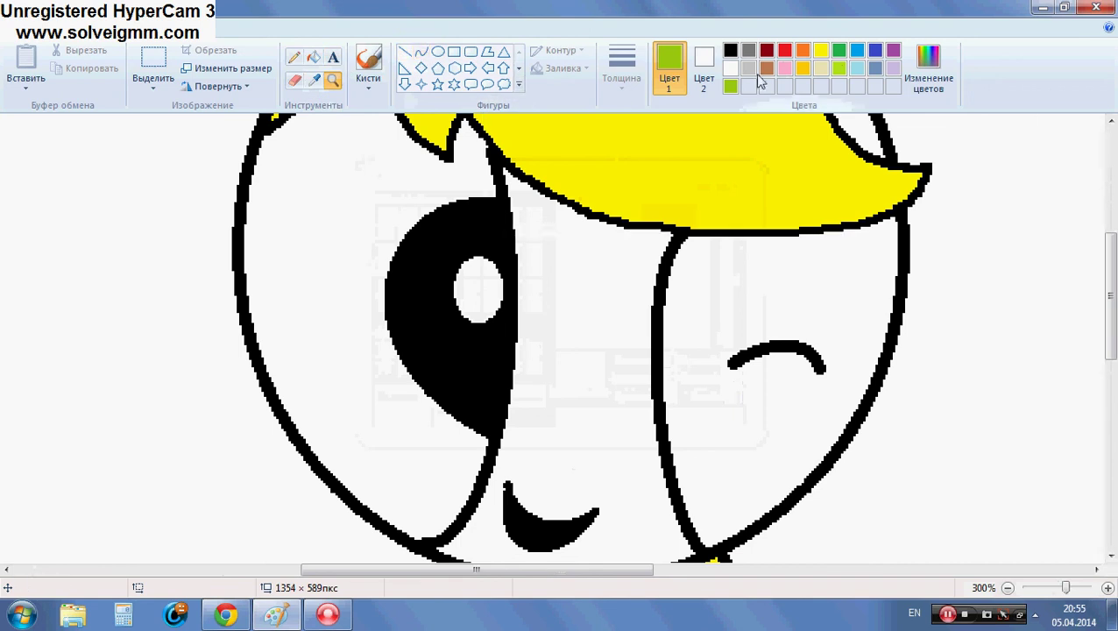
Step: Create a lighter lime shade with brightness 141 and add it to the custom colours
click(927, 70)
drag(734, 270, 736, 257)
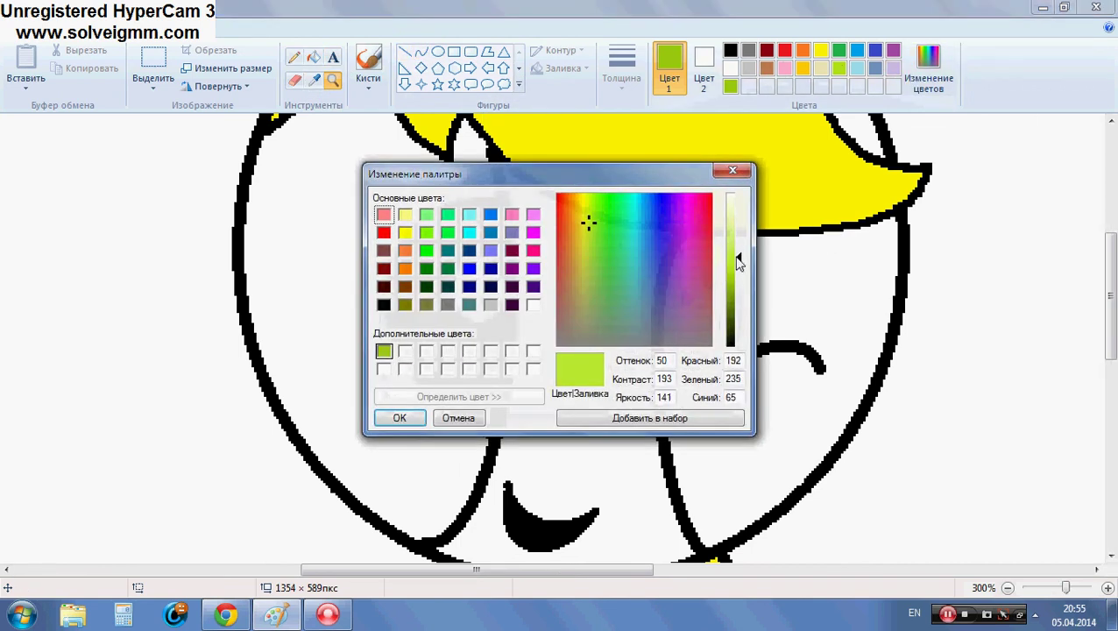
click(659, 418)
click(400, 418)
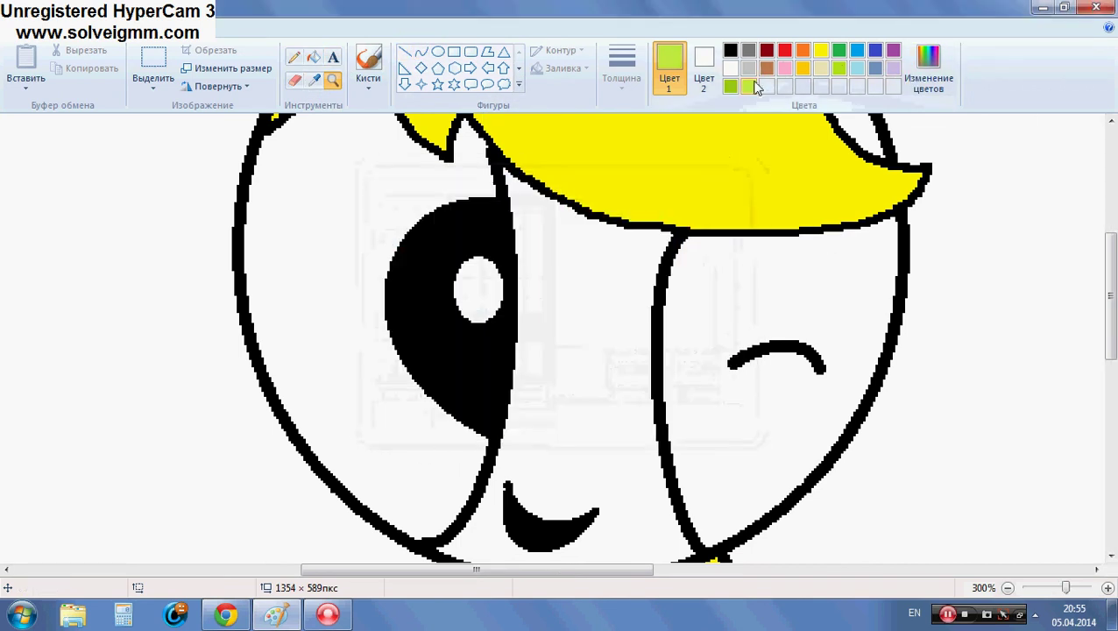
Step: Draw a lime curve around the outer side of the open eye's black pupil and fill the enclosed iris with lime
click(421, 52)
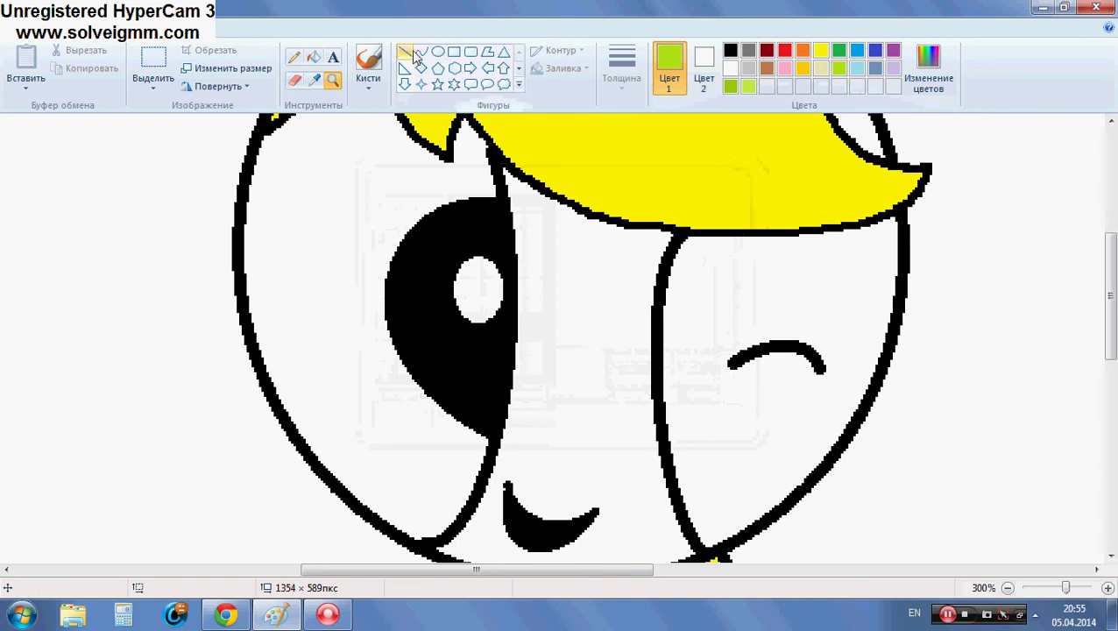
drag(493, 178, 473, 477)
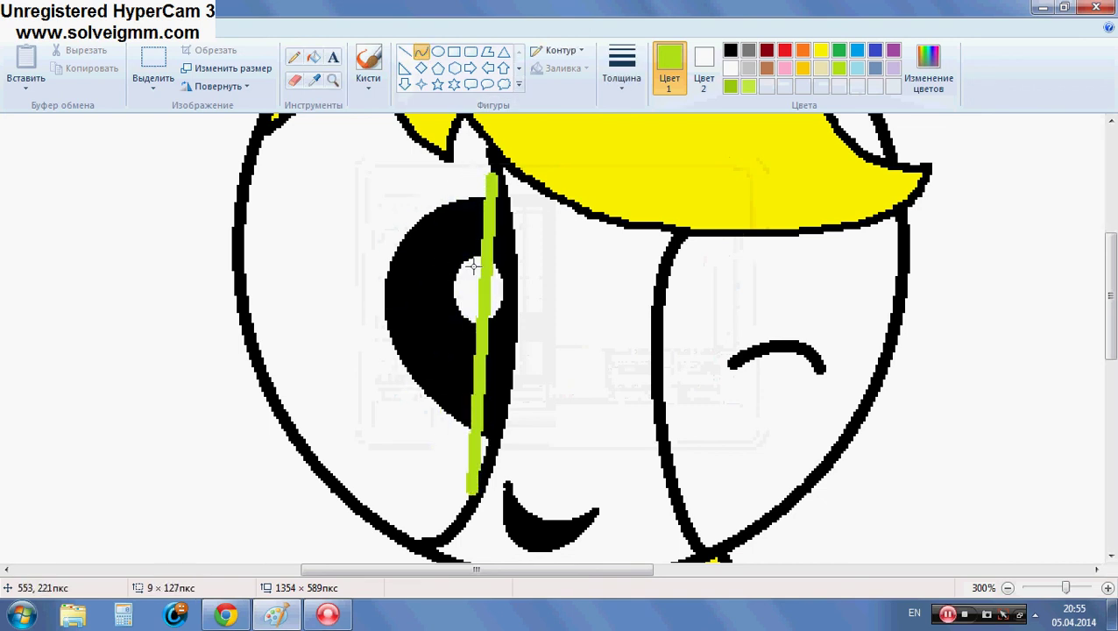
drag(464, 183, 277, 353)
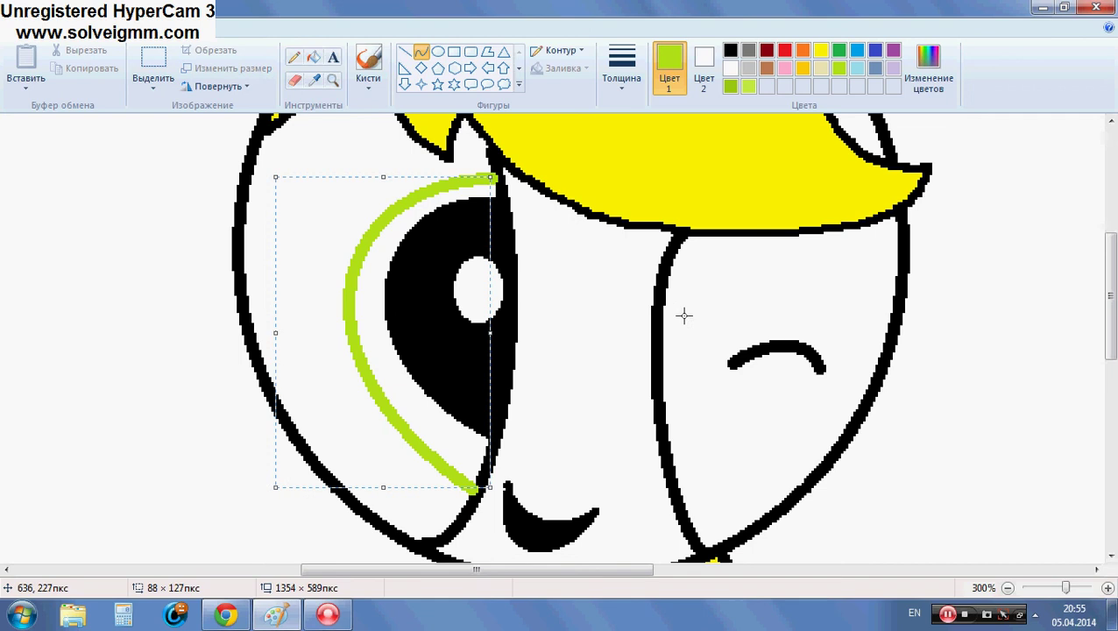
click(681, 315)
click(314, 57)
click(375, 317)
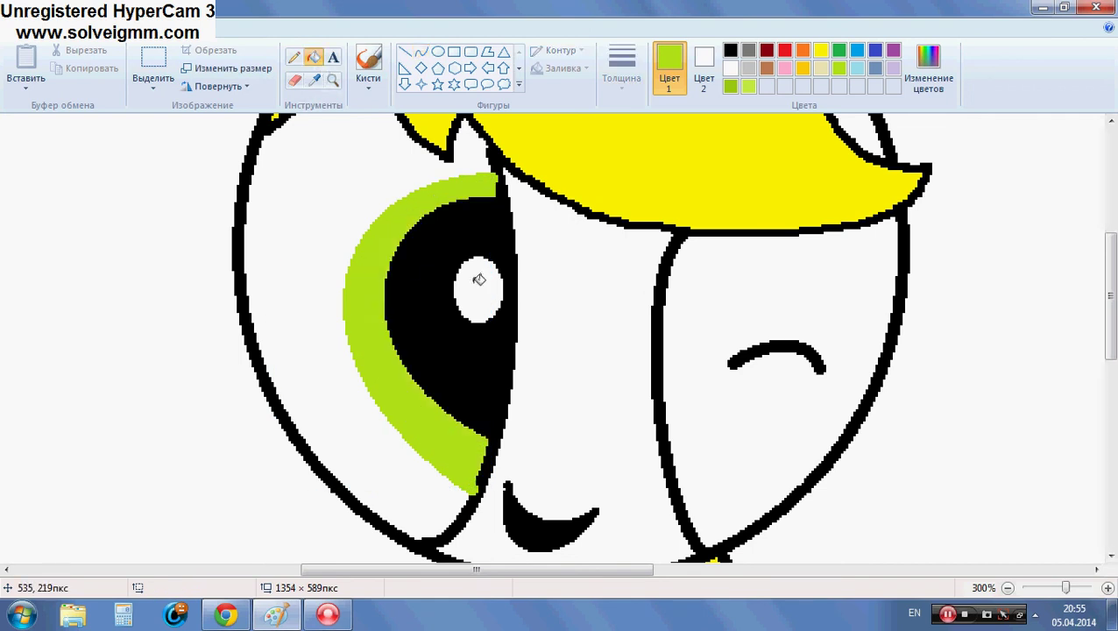
Step: Draw two short darker lime lines across the middle of the iris and one lighter lime line just below them
click(735, 87)
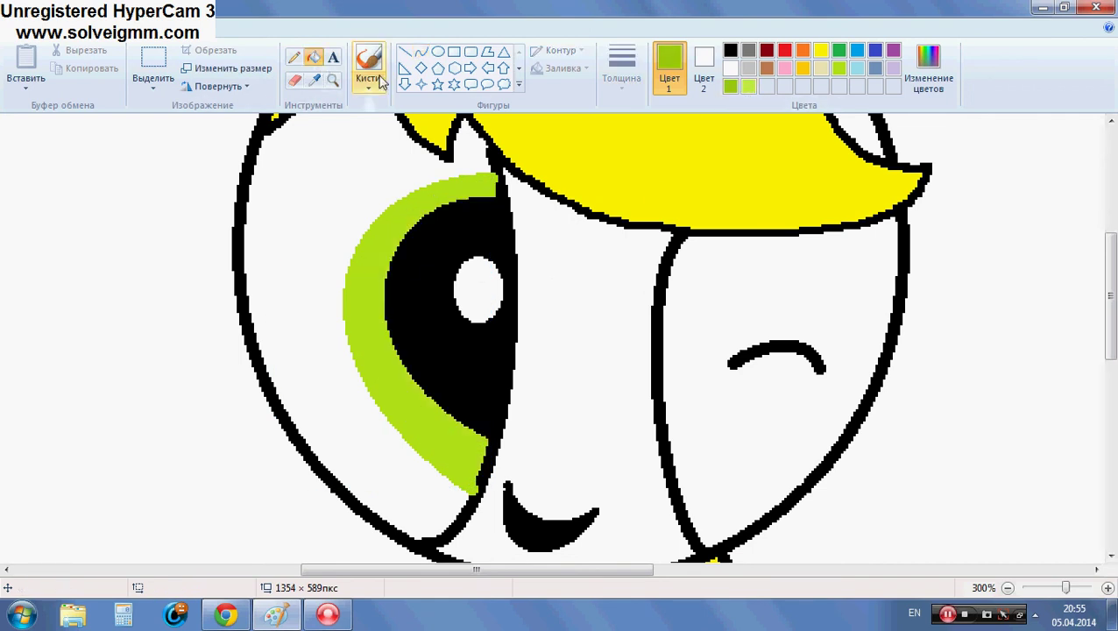
click(404, 52)
mouse_move(346, 281)
mouse_down()
mouse_move(387, 287)
mouse_move(341, 326)
mouse_up()
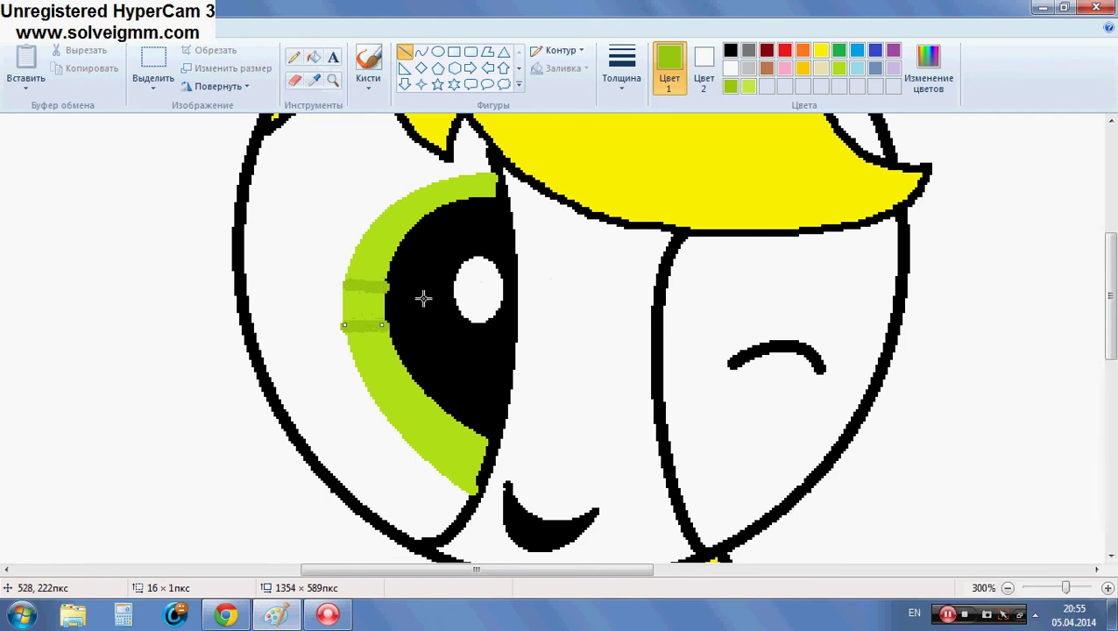
click(746, 87)
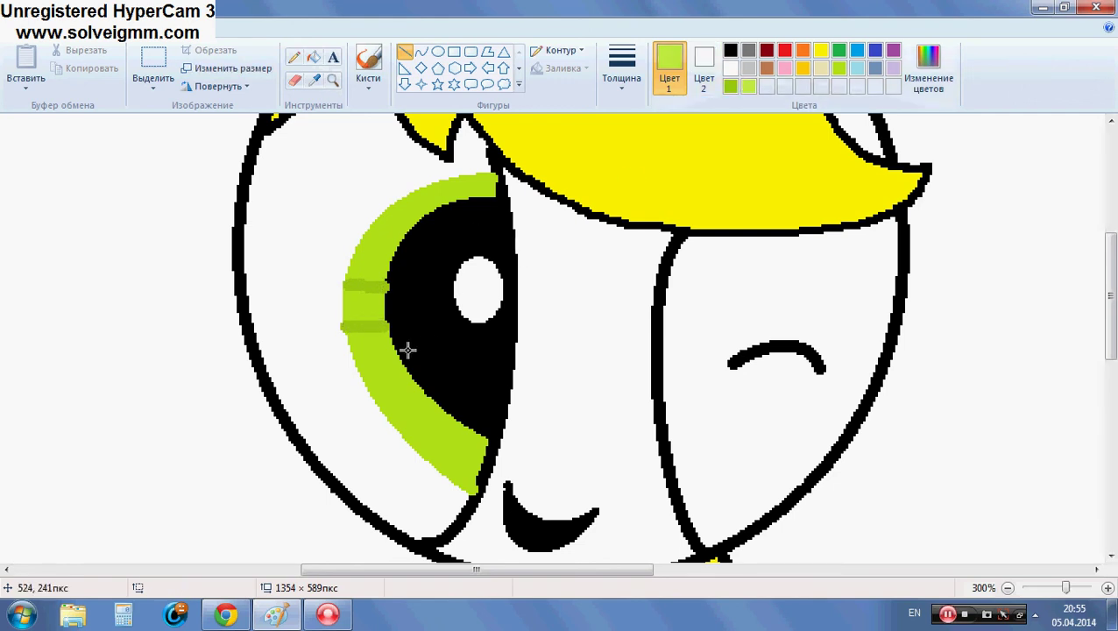
drag(397, 348, 355, 366)
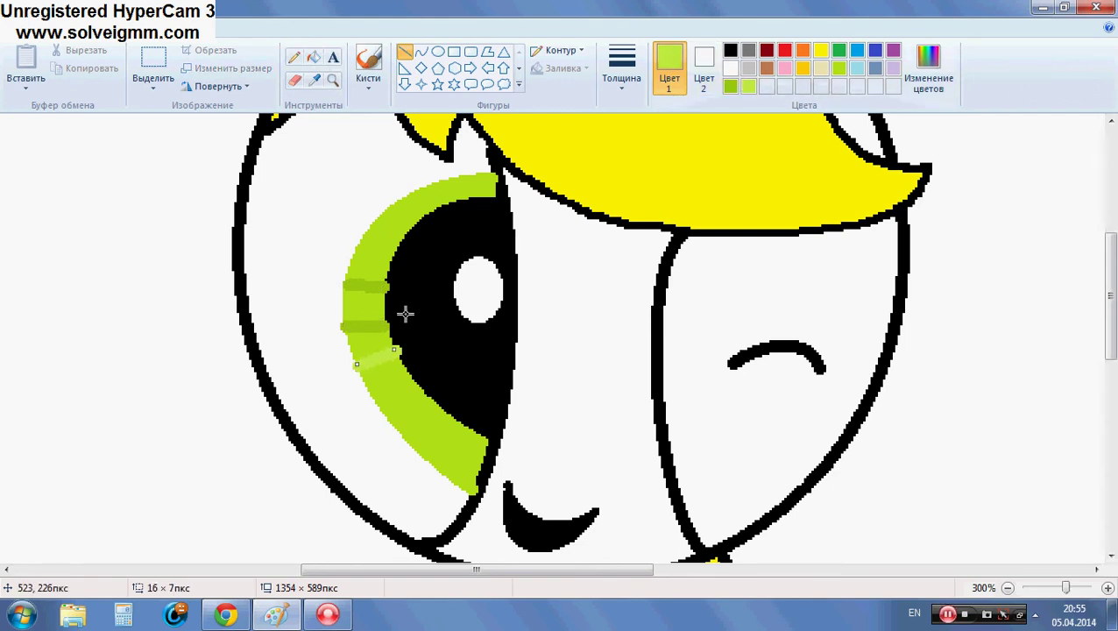
Step: Fill the lower iris band with the lighter lime and the band between the two dark lines with the darker lime
click(313, 59)
click(369, 339)
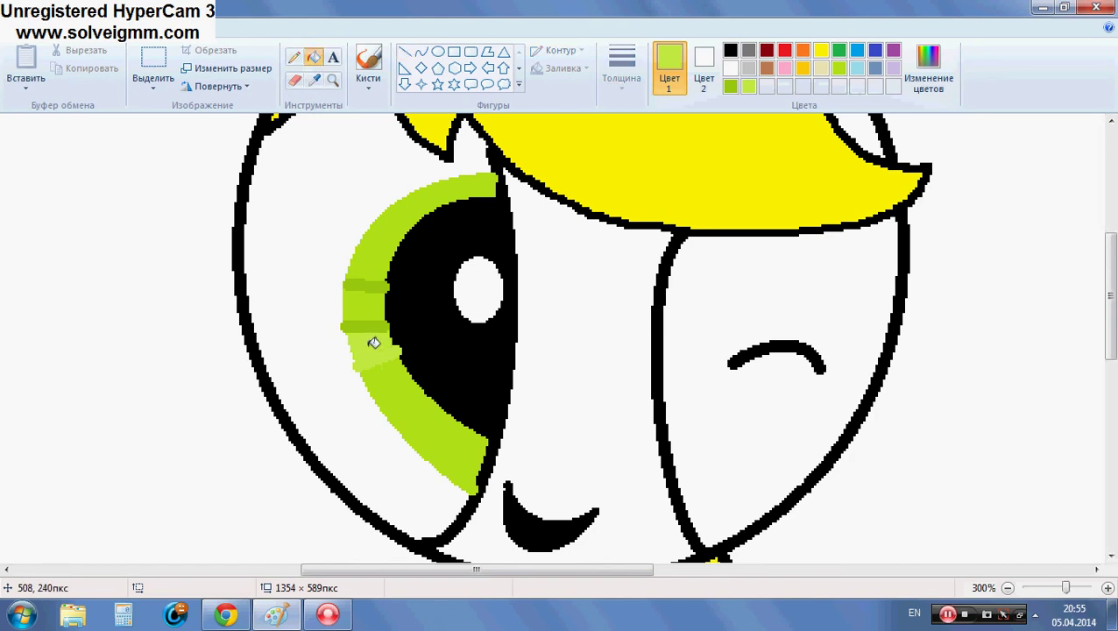
click(730, 86)
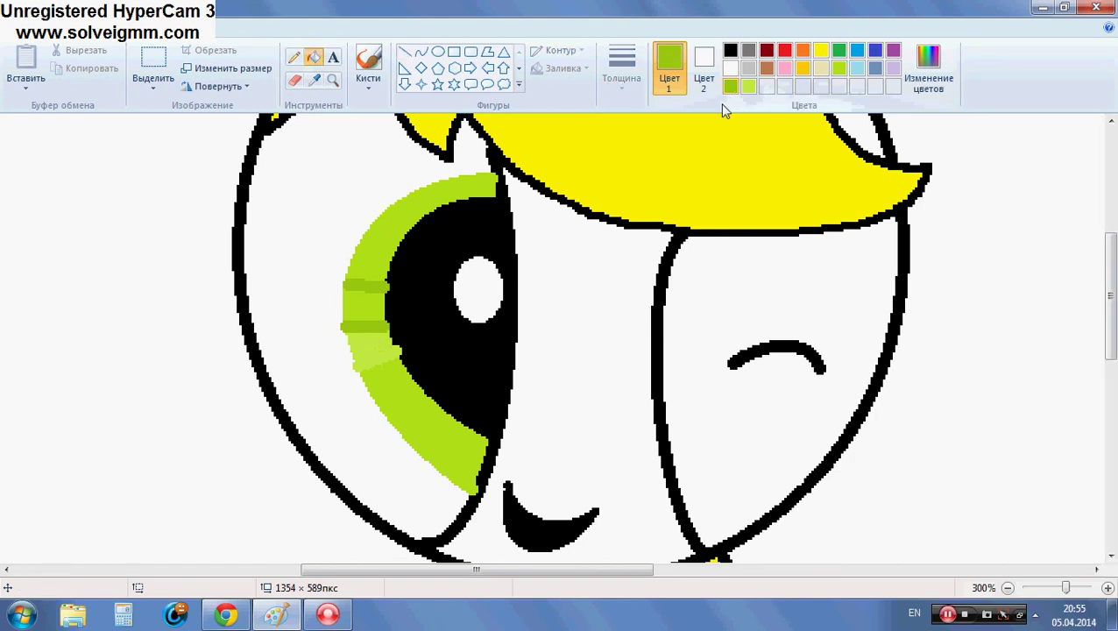
click(373, 305)
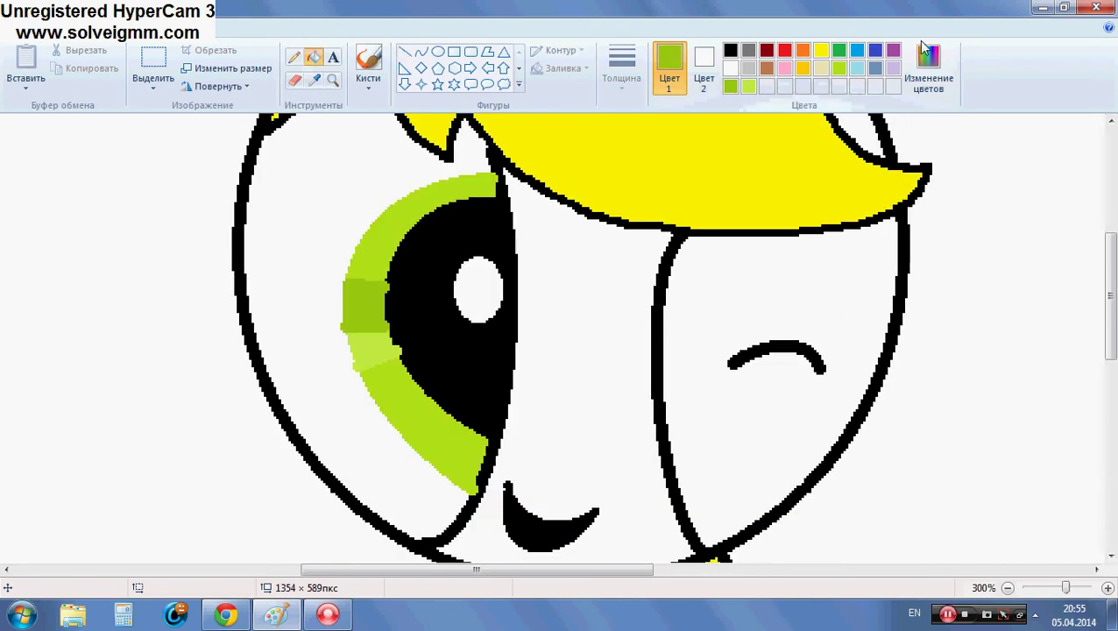
Step: Fill the winking eye's closed lid with lavender
click(892, 70)
click(791, 294)
scroll(791, 289, up, 3)
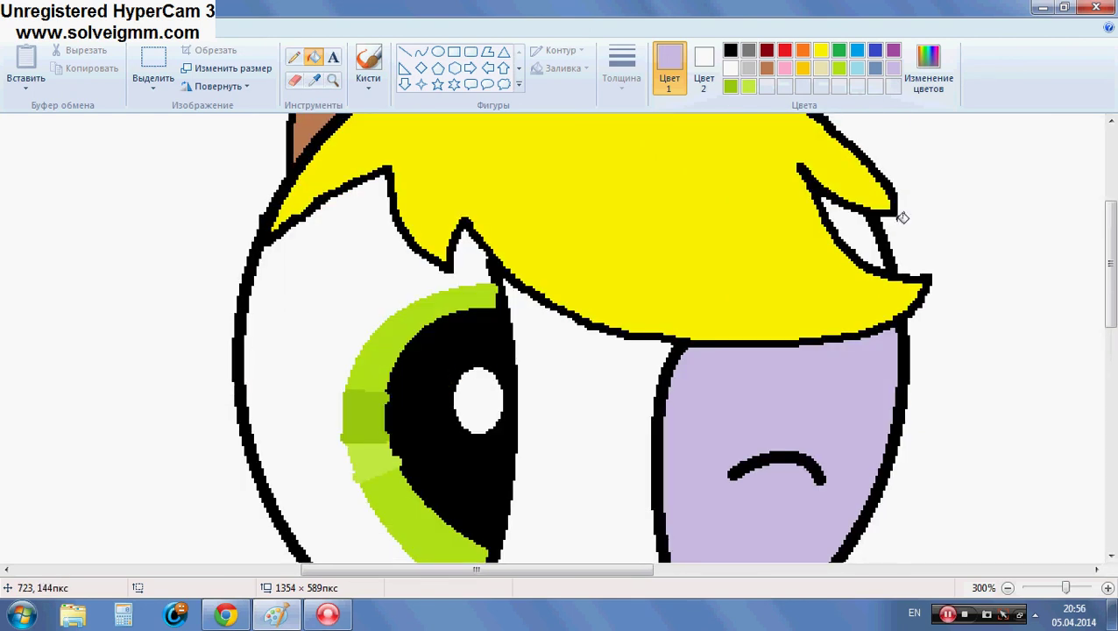
scroll(902, 217, down, 5)
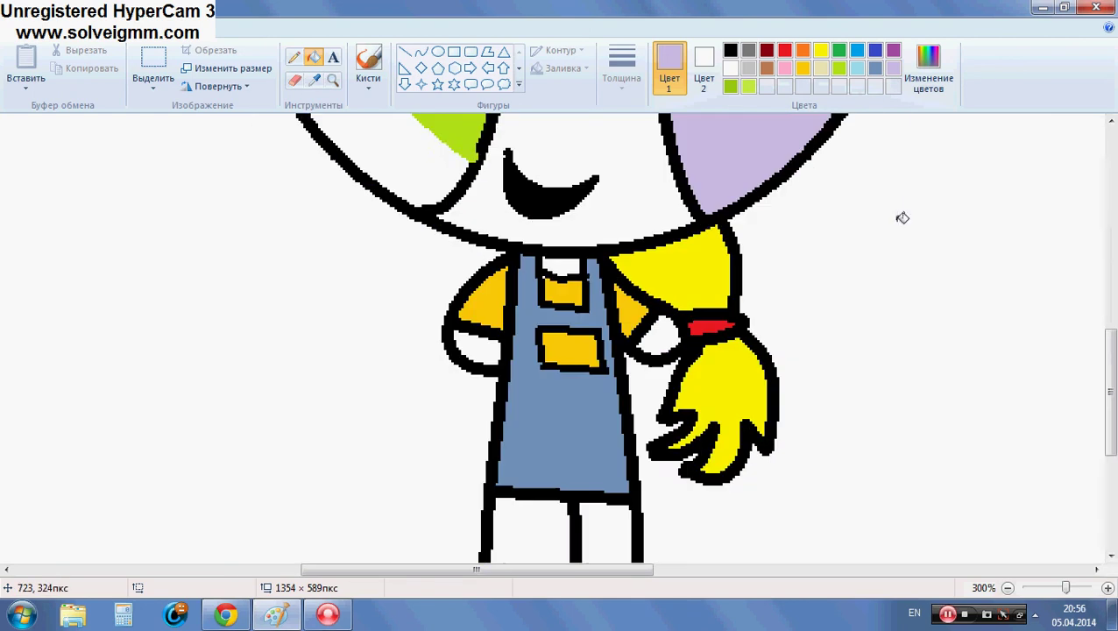
scroll(902, 218, up, 5)
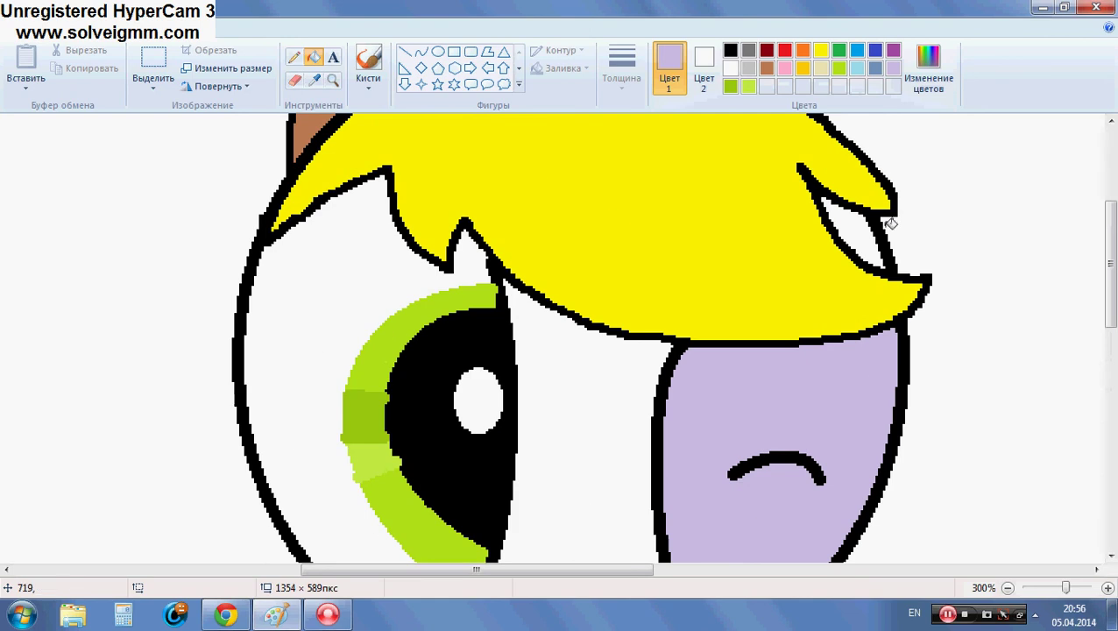
Step: Create a peach custom colour from the basic orange with brightness 186 and fill the character's face, neck and hands with it
click(928, 70)
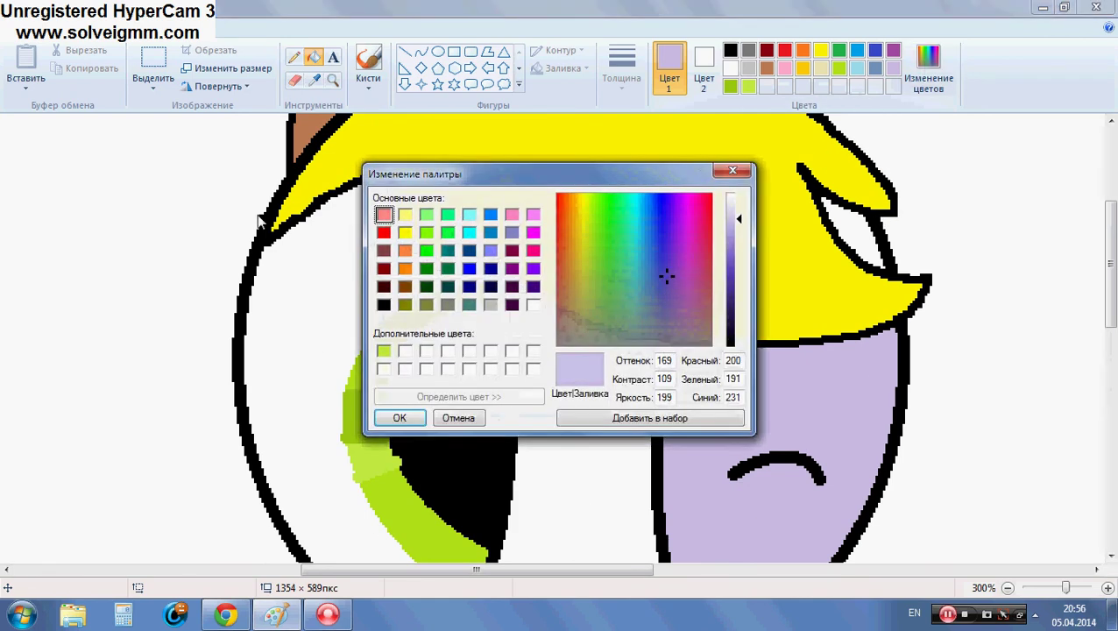
click(404, 250)
drag(735, 252, 738, 229)
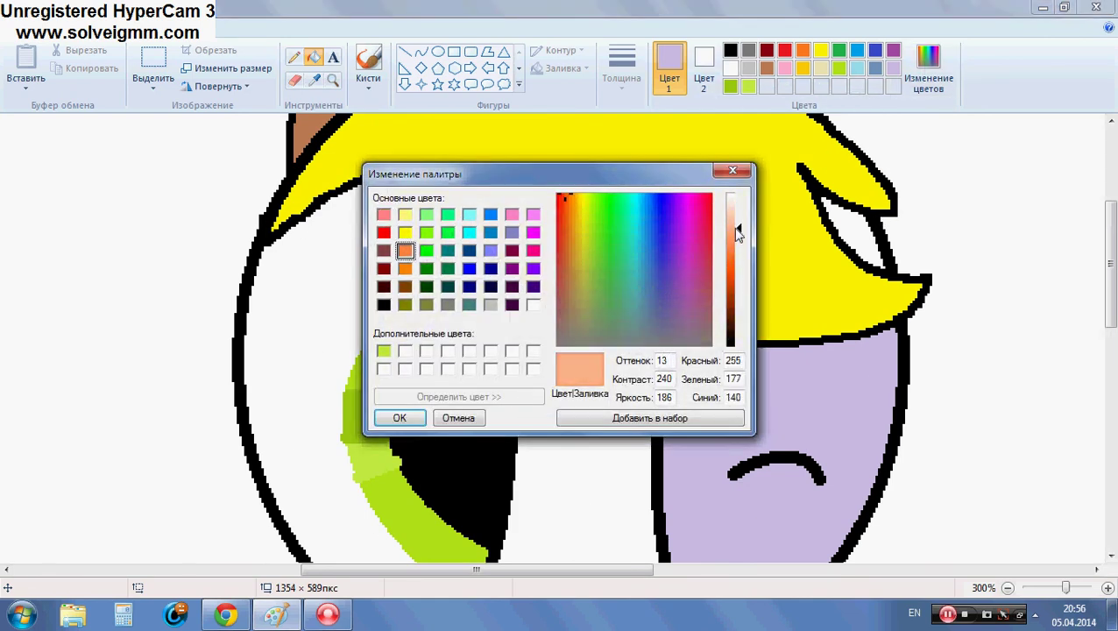
click(670, 417)
click(396, 418)
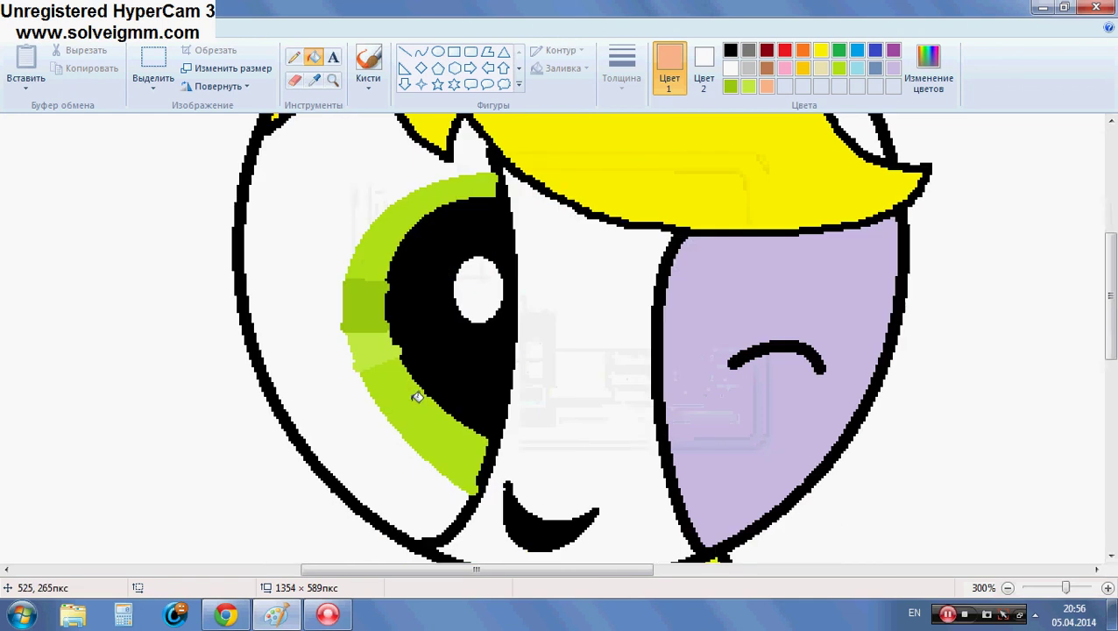
right_click(382, 323)
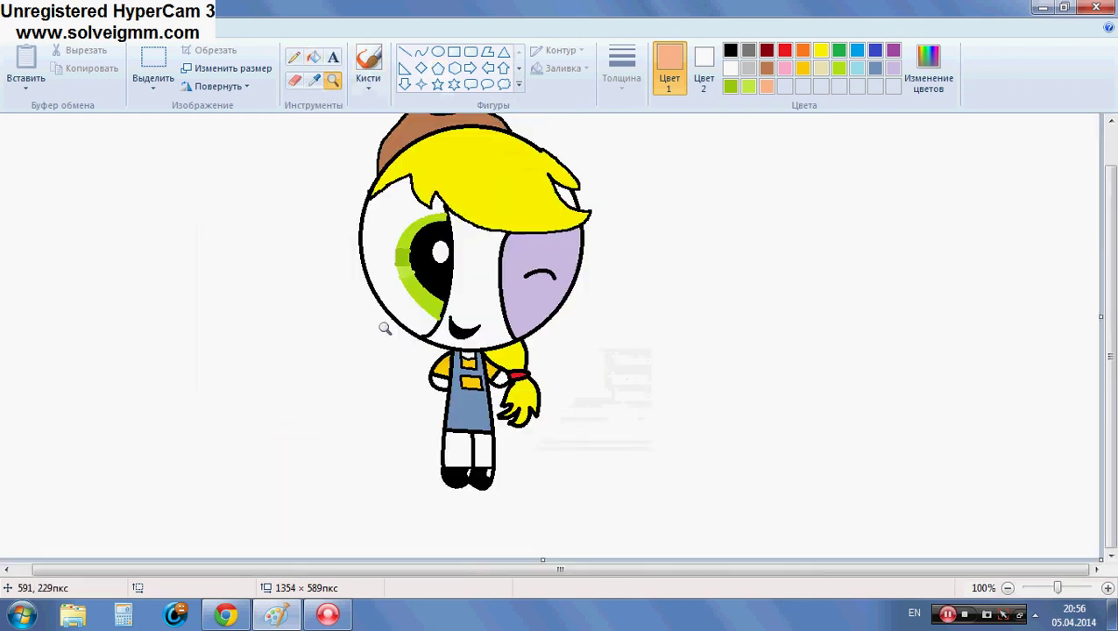
click(473, 289)
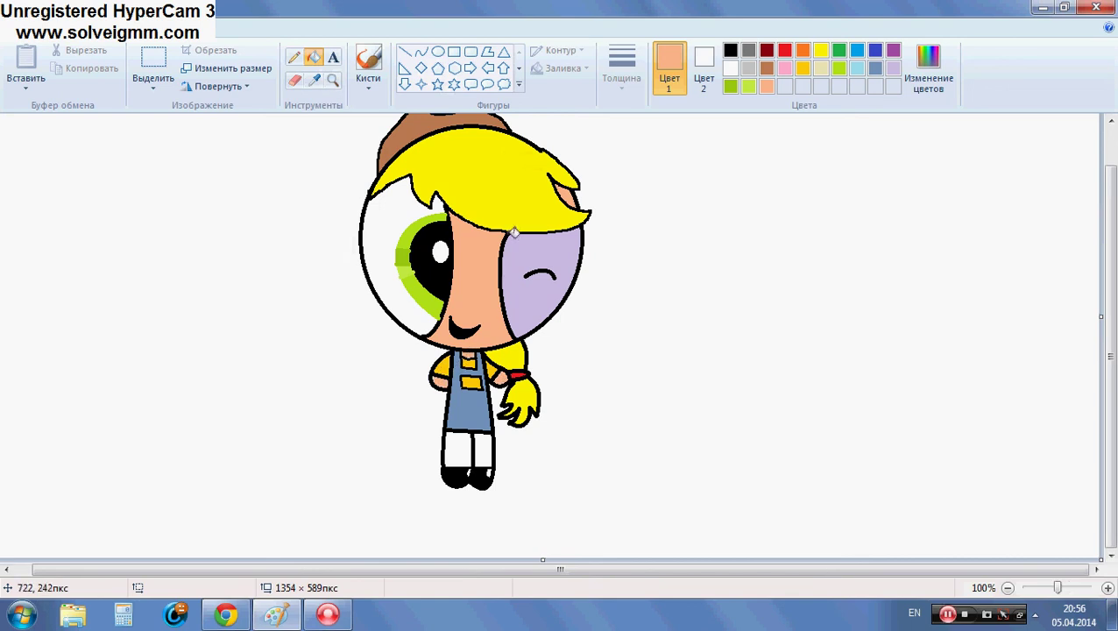
Step: Add the text "Sweet Applejack!" in green on the blank area beside the character
click(336, 58)
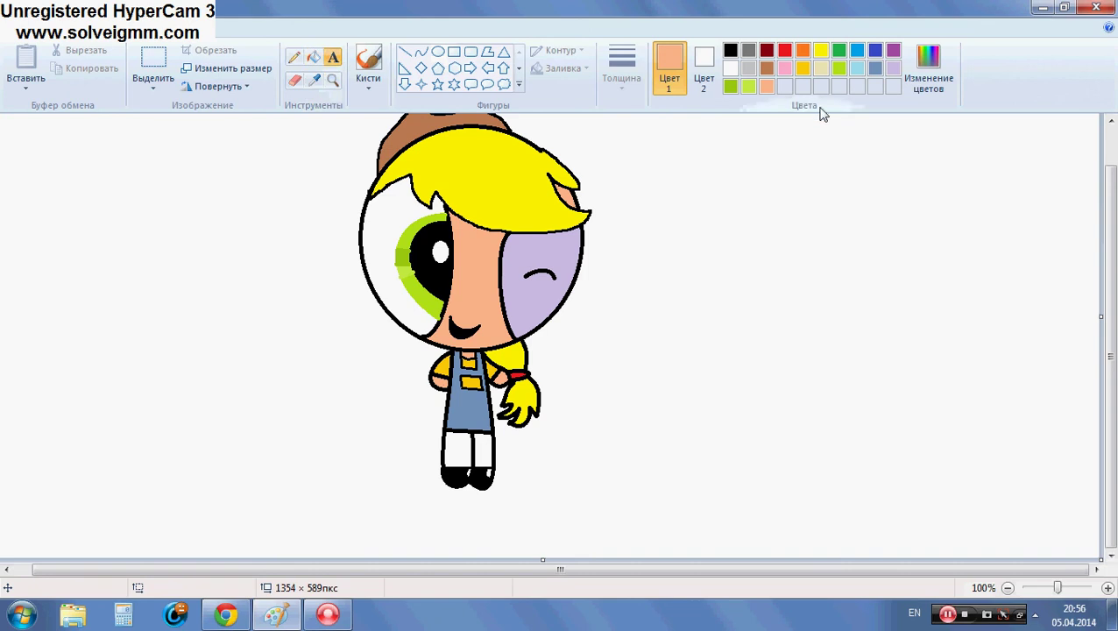
click(730, 86)
click(708, 260)
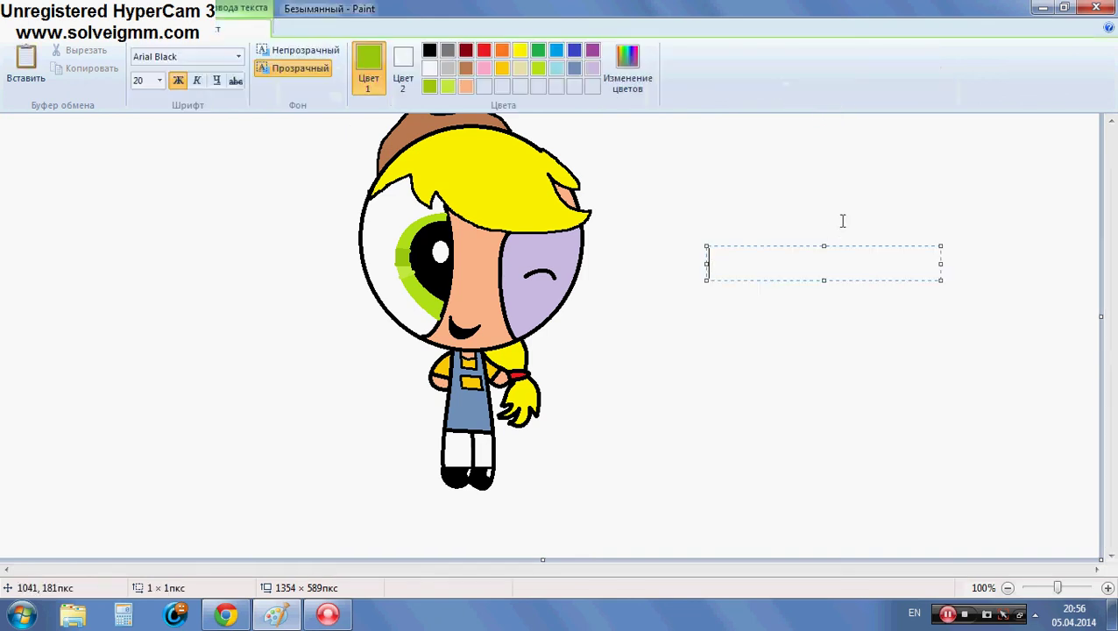
click(538, 52)
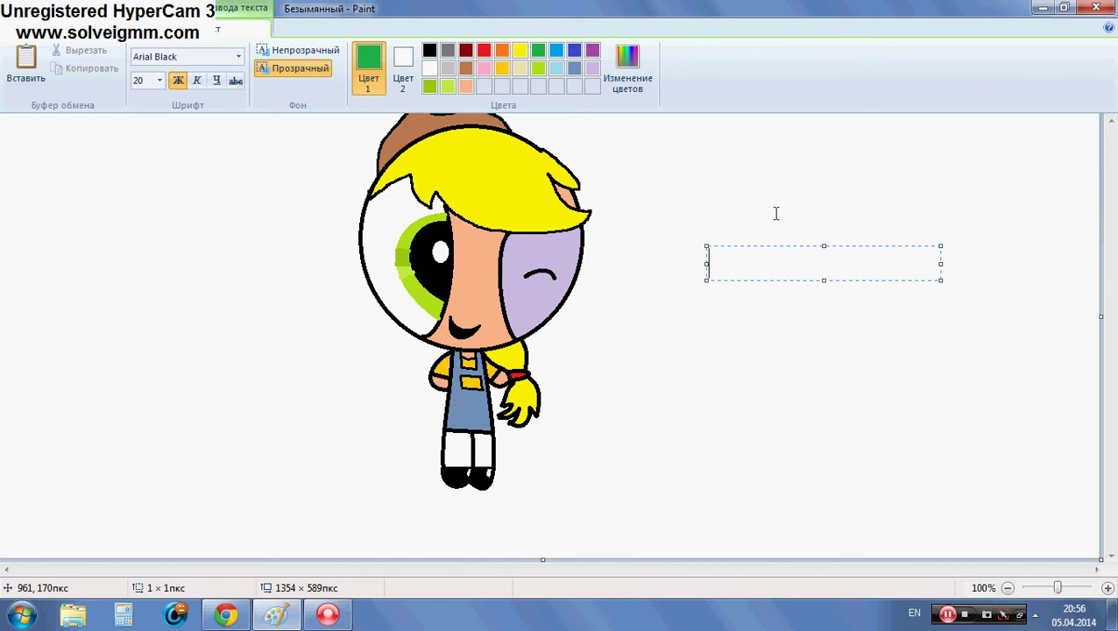
text(Swee)
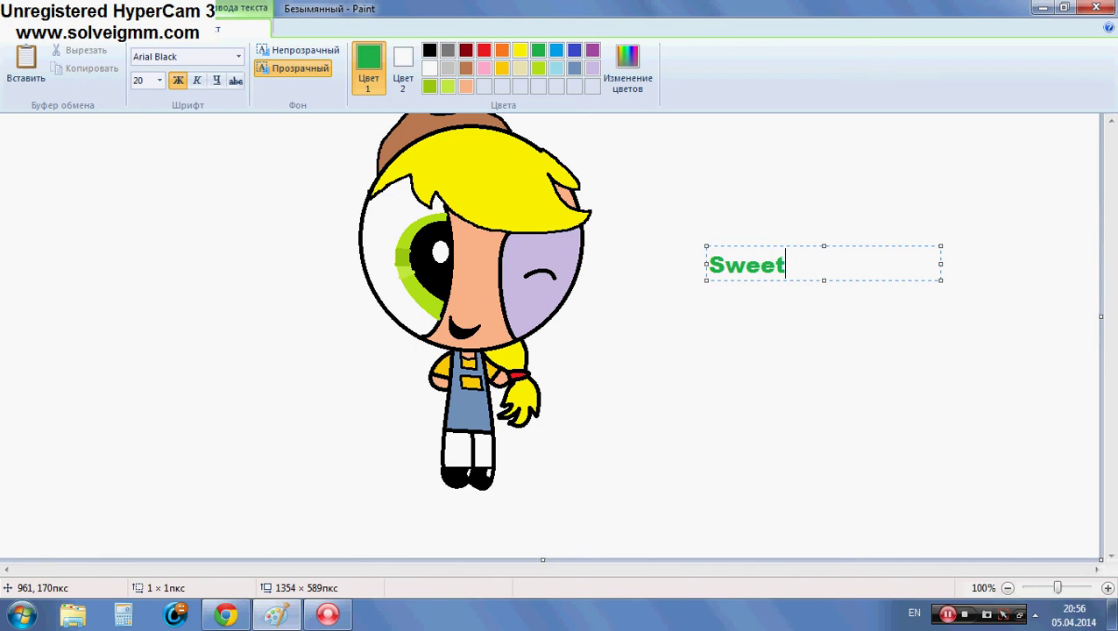
text(t Applejac)
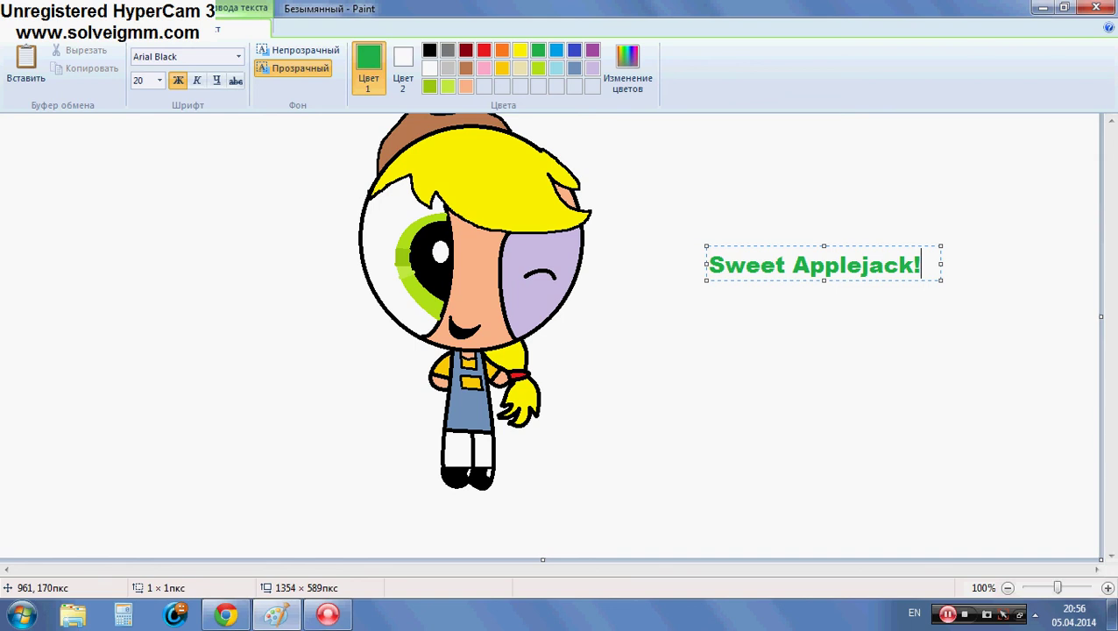
text(k!)
click(824, 182)
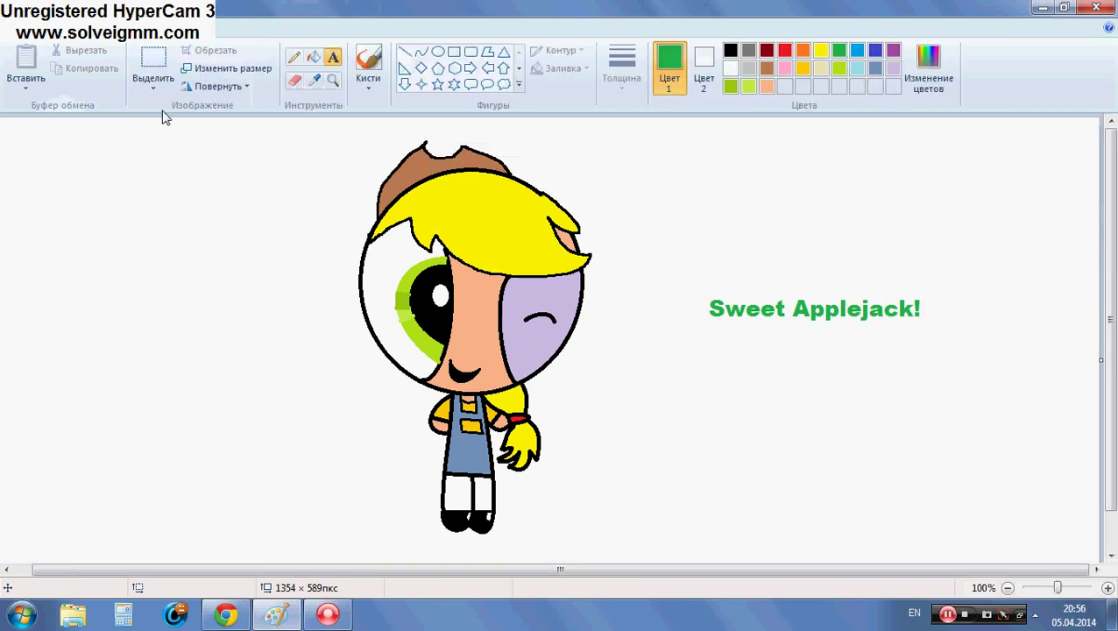
Step: View the finished picture in full-screen mode
click(118, 33)
click(282, 70)
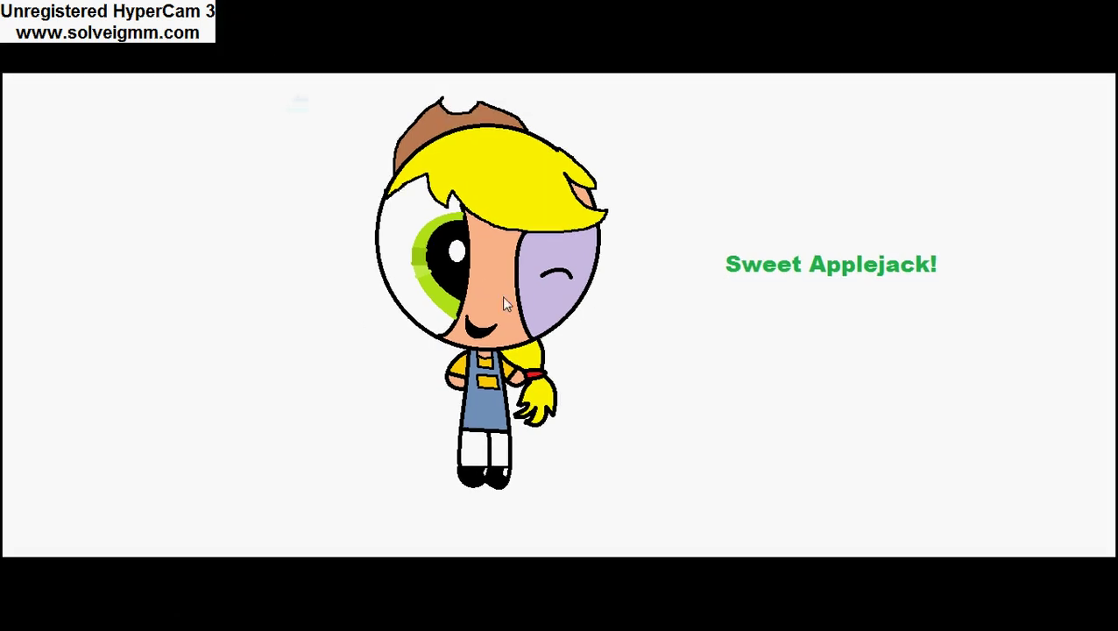